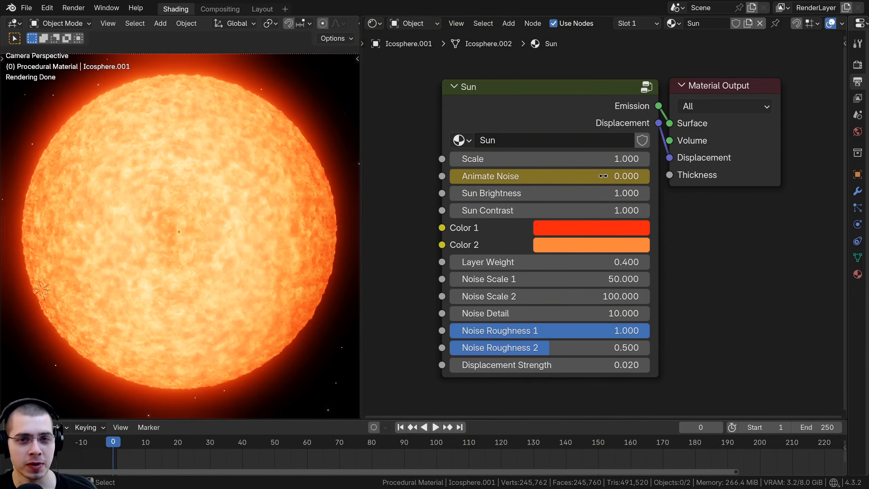
# Step: Try a different Scale on the Sun node group and play the timeline to preview the animated noise
pyautogui.press('Home')
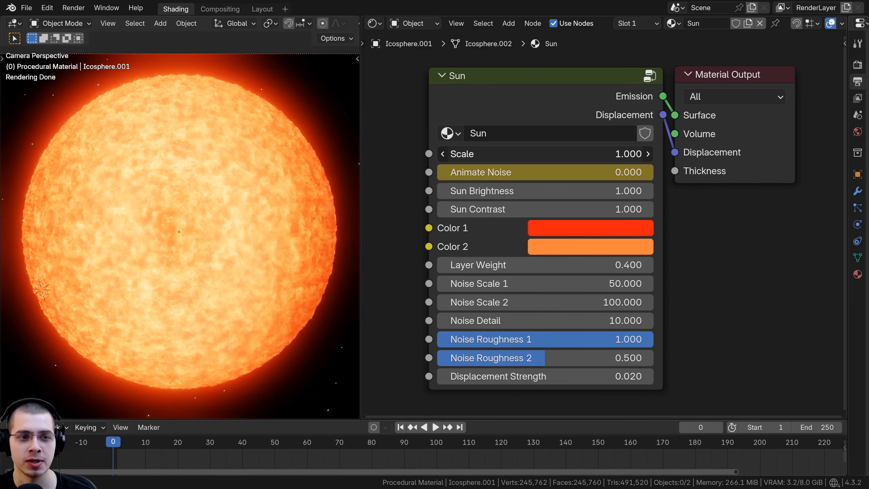
pyautogui.moveTo(548, 154)
pyautogui.mouseDown()
pyautogui.moveTo(592, 154)
pyautogui.moveTo(522, 154)
pyautogui.moveTo(530, 154)
pyautogui.mouseUp()
pyautogui.rightClick(531, 153)
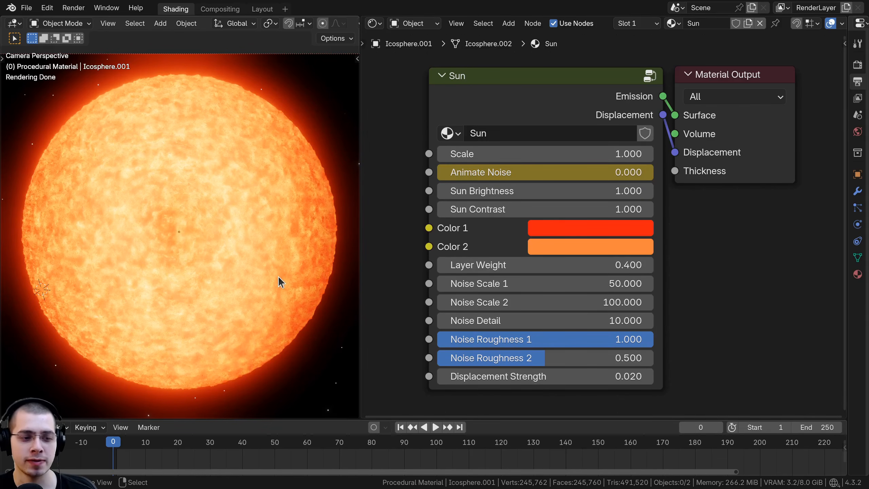
pyautogui.press('space')
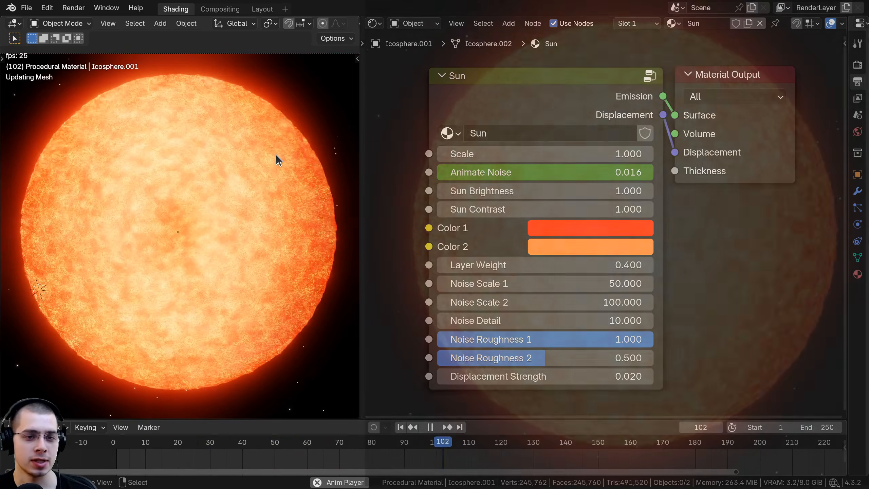
pyautogui.press('space')
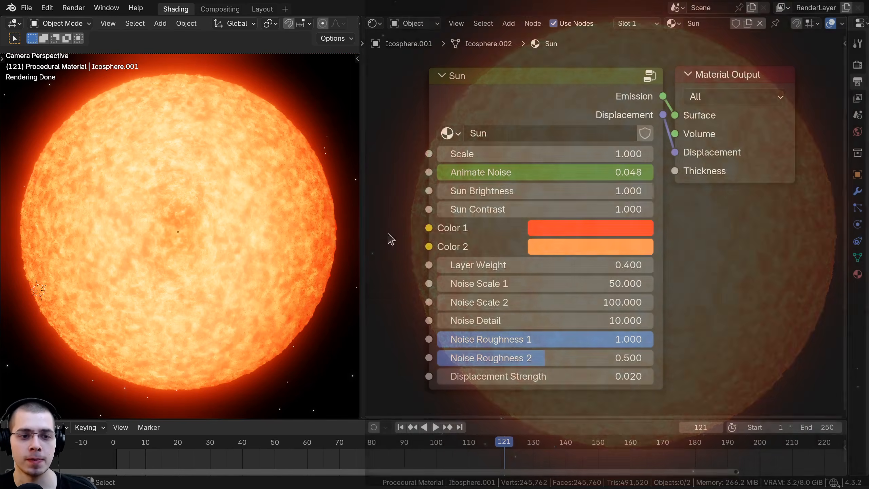
# Step: Try out the Sun Brightness, Sun Contrast, Color 1, Color 2 and Layer Weight settings of the Sun node group
pyautogui.moveTo(544, 191)
pyautogui.mouseDown()
pyautogui.moveTo(613, 190)
pyautogui.moveTo(533, 190)
pyautogui.mouseUp()
pyautogui.moveTo(491, 209); pyautogui.dragTo(537, 190)
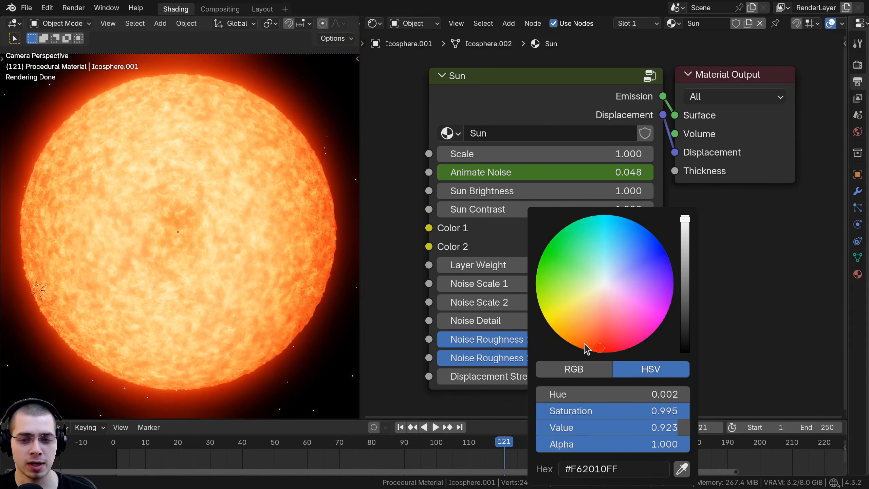
pyautogui.moveTo(587, 350); pyautogui.dragTo(607, 353)
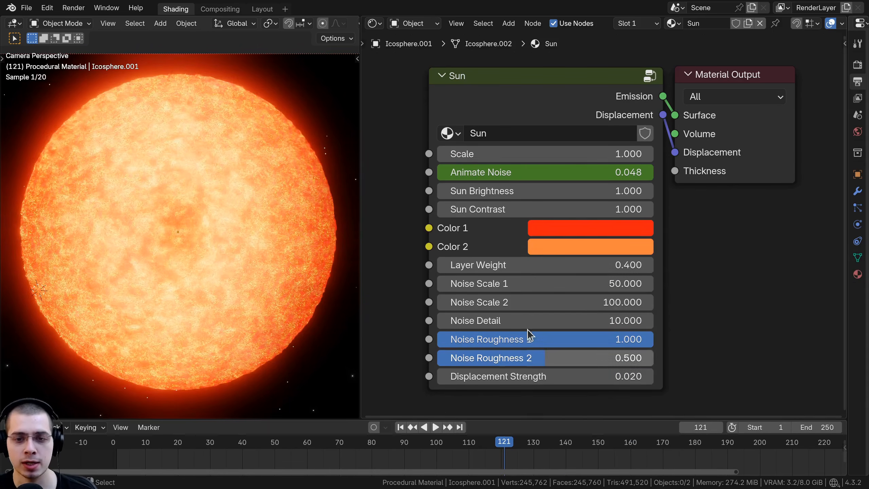
pyautogui.click(551, 247)
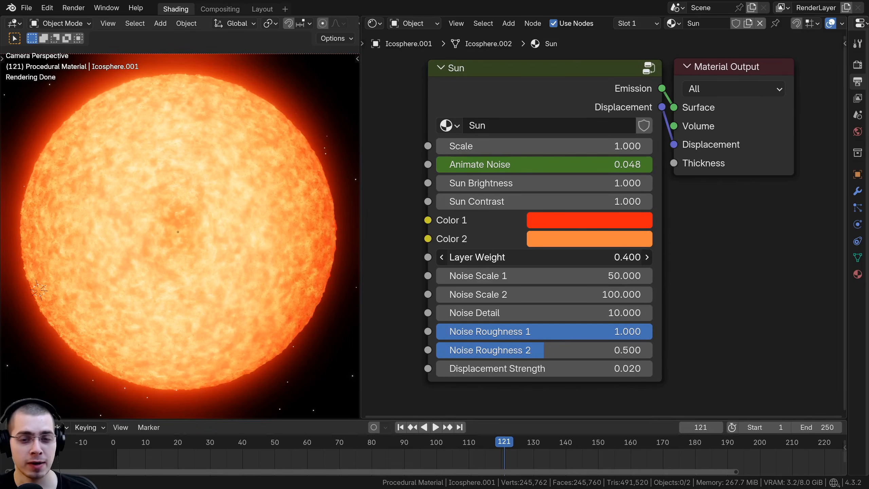
pyautogui.moveTo(547, 257)
pyautogui.mouseDown()
pyautogui.moveTo(581, 257)
pyautogui.moveTo(548, 257)
pyautogui.mouseUp()
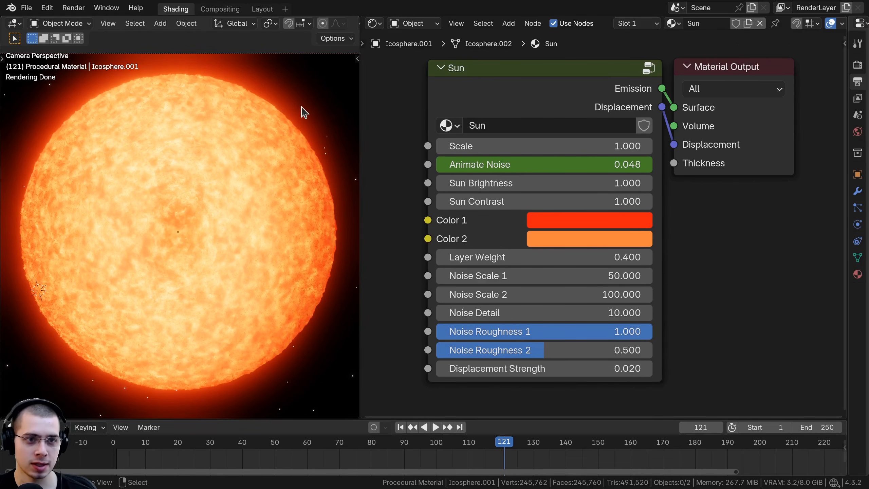
# Step: Try different Noise Scale 1, Noise Scale 2 and Noise Detail values on the Sun node group
pyautogui.moveTo(494, 276); pyautogui.dragTo(493, 275, button='middle')
pyautogui.moveTo(493, 274); pyautogui.dragTo(536, 294)
pyautogui.hotkey('ctrl', 'z')
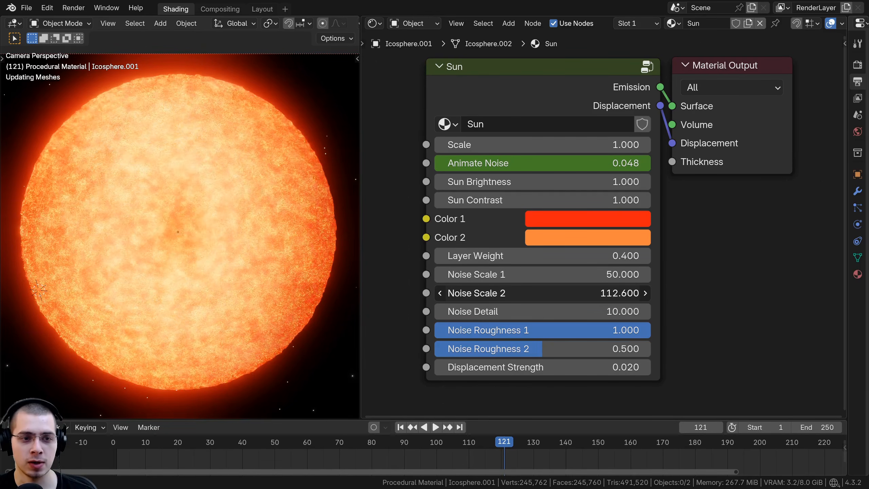
pyautogui.rightClick(536, 293)
pyautogui.moveTo(480, 343); pyautogui.dragTo(476, 319, button='middle')
pyautogui.scroll(1, 479, 317)
pyautogui.moveTo(509, 287); pyautogui.dragTo(431, 306)
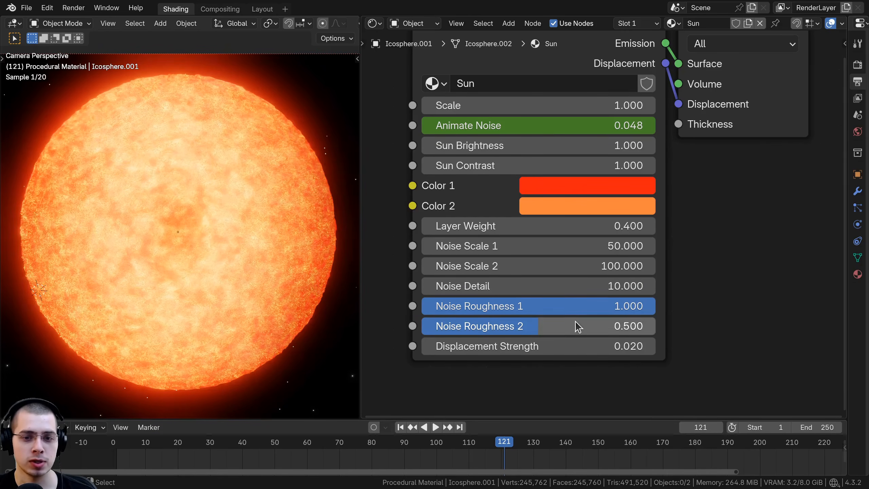
# Step: Try out Noise Roughness 2 and Displacement Strength, and inspect the sun's displaced edge up close
pyautogui.moveTo(575, 325); pyautogui.dragTo(622, 346)
pyautogui.rightClick(575, 346)
pyautogui.keyDown('shift'); pyautogui.moveTo(329, 243); pyautogui.dragTo(205, 72, button='middle'); pyautogui.keyUp('shift')
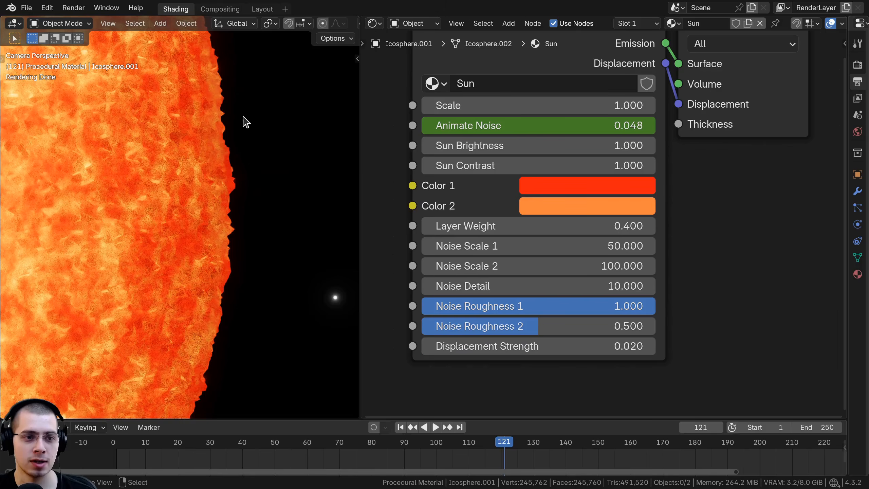
pyautogui.scroll(-4, 108, 237)
pyautogui.keyDown('shift'); pyautogui.moveTo(109, 237); pyautogui.dragTo(248, 257, button='middle'); pyautogui.keyUp('shift')
pyautogui.scroll(-5, 240, 256)
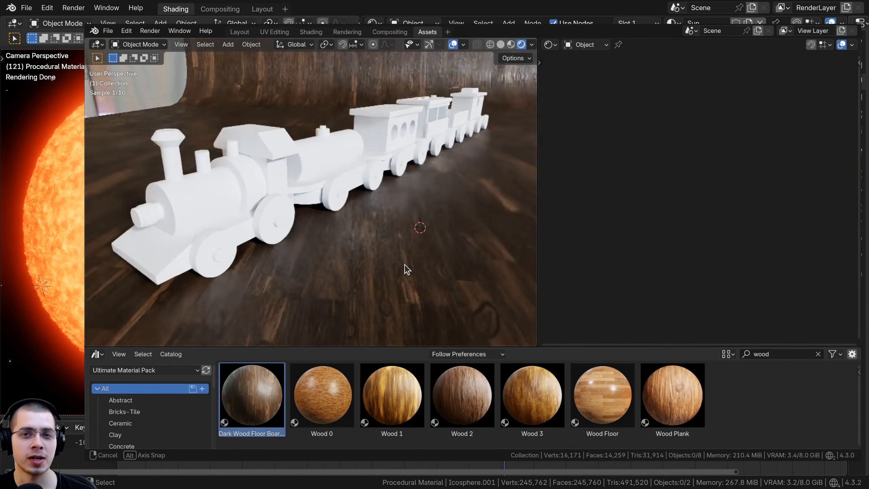
# Step: In the toy train scene, apply the Wood 3 material from the asset library to the train pieces
pyautogui.moveTo(407, 269); pyautogui.dragTo(407, 269)
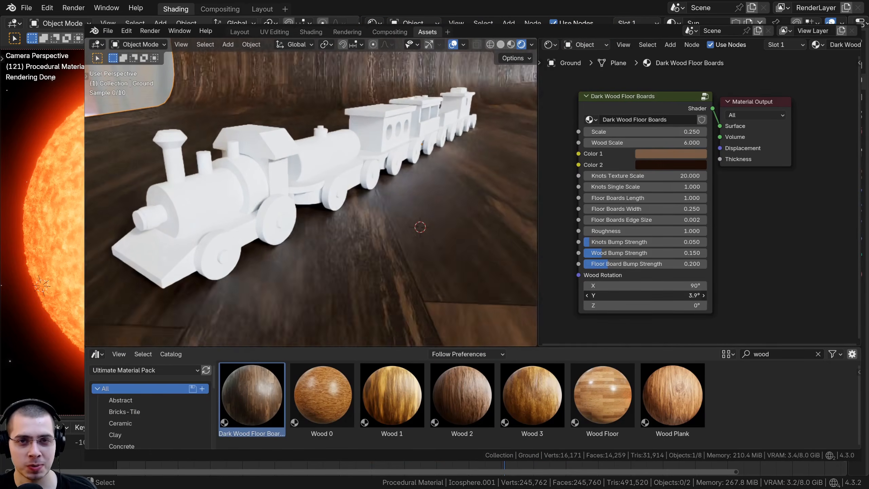
pyautogui.moveTo(532, 394); pyautogui.dragTo(319, 255)
pyautogui.moveTo(320, 255); pyautogui.dragTo(319, 255)
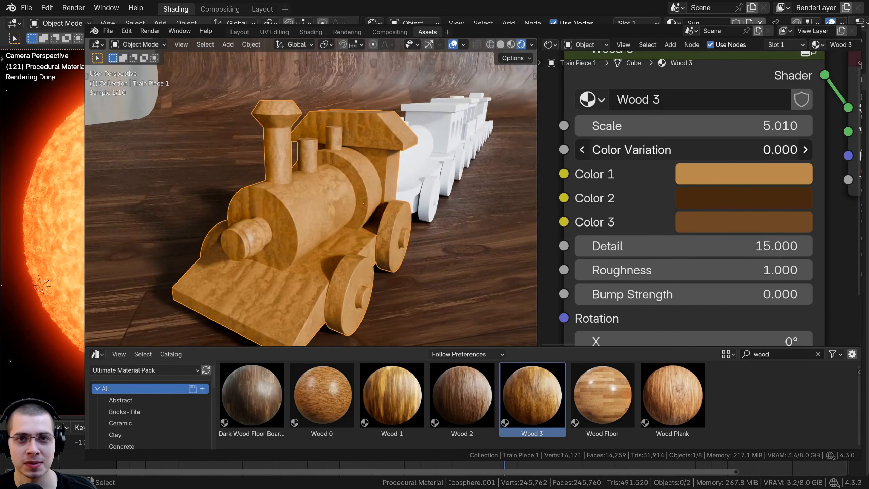
pyautogui.moveTo(532, 393); pyautogui.dragTo(465, 252)
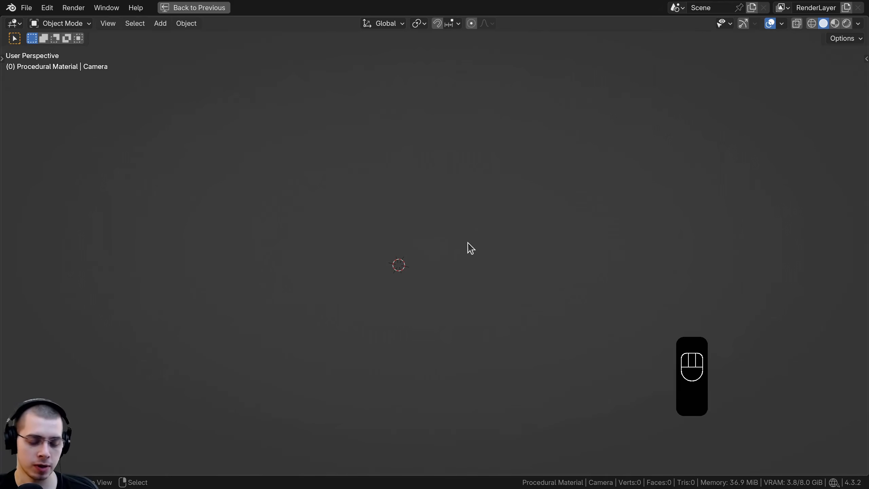
# Step: Add an ico sphere with 6 subdivisions to the empty scene and shade it smooth
pyautogui.moveTo(467, 246); pyautogui.dragTo(438, 169, button='middle')
pyautogui.hotkey('shift', 'a')
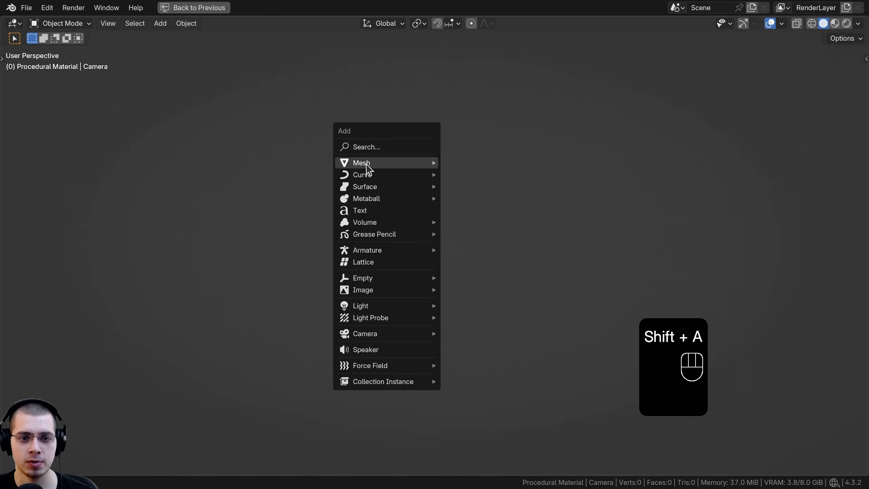
pyautogui.moveTo(366, 164)
pyautogui.click(472, 211)
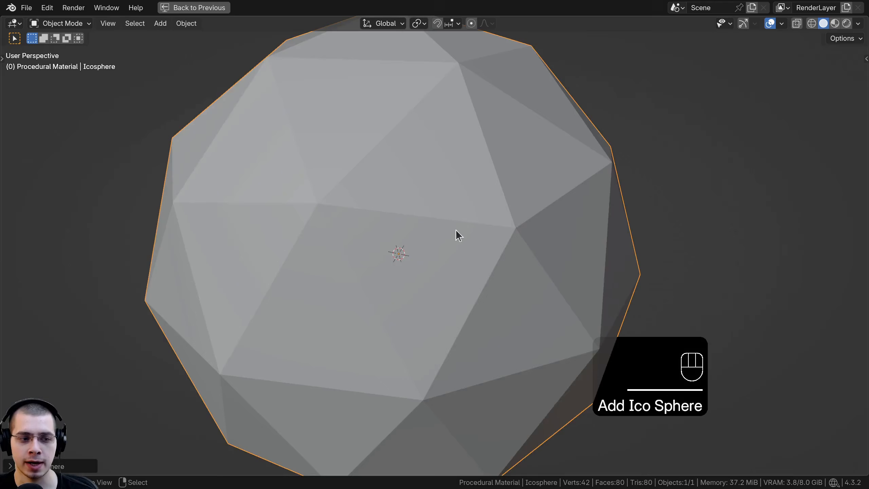
pyautogui.click(10, 466)
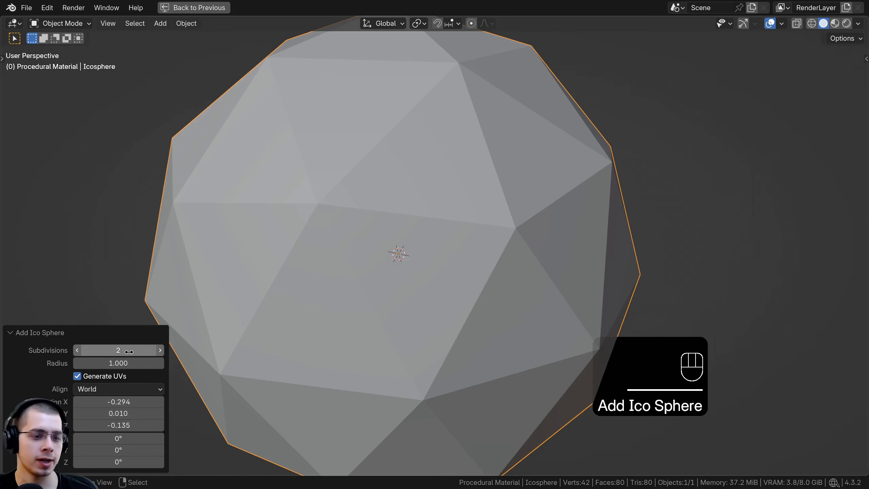
pyautogui.click(160, 350)
pyautogui.click(160, 350)
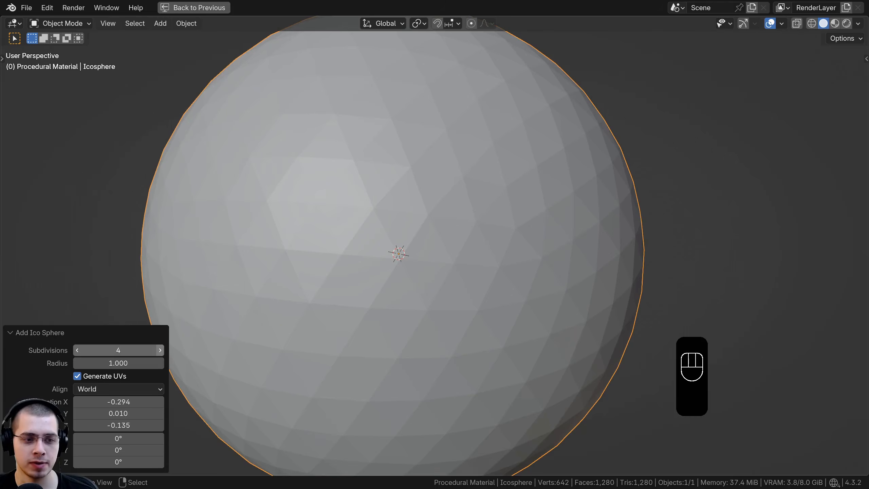
pyautogui.moveTo(99, 342); pyautogui.dragTo(109, 342)
pyautogui.press('w')
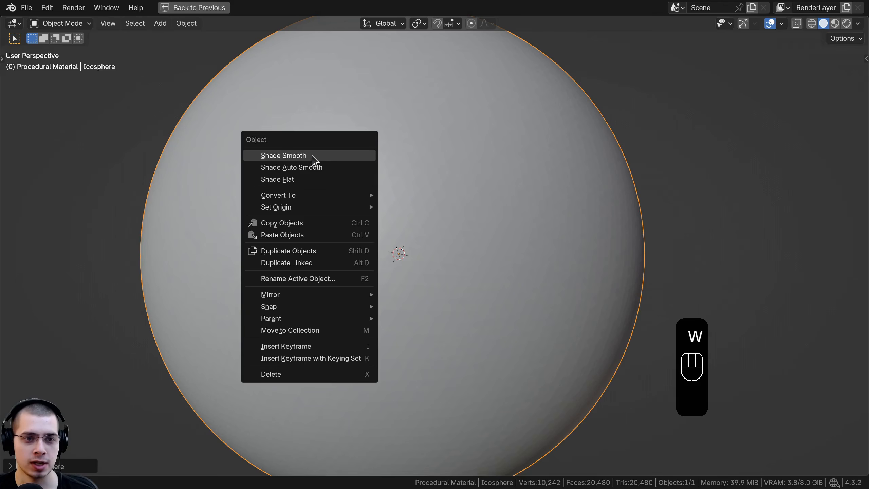
pyautogui.click(338, 154)
# Step: Scale the ico sphere by 0.2 and apply its scale
pyautogui.scroll(-2, 358, 183)
pyautogui.moveTo(368, 198); pyautogui.dragTo(366, 161, button='middle')
pyautogui.press('s')
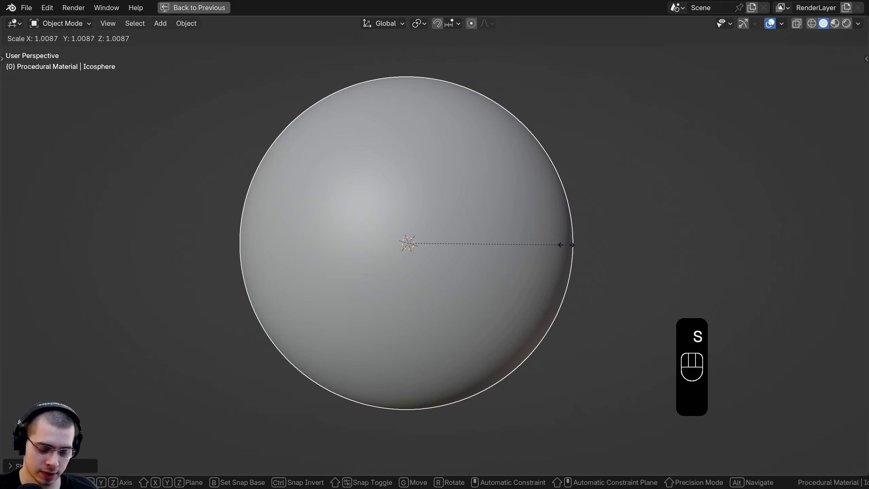
pyautogui.write('.2')
pyautogui.press('Return')
pyautogui.scroll(7, 418, 195)
pyautogui.hotkey('ctrl', 'a')
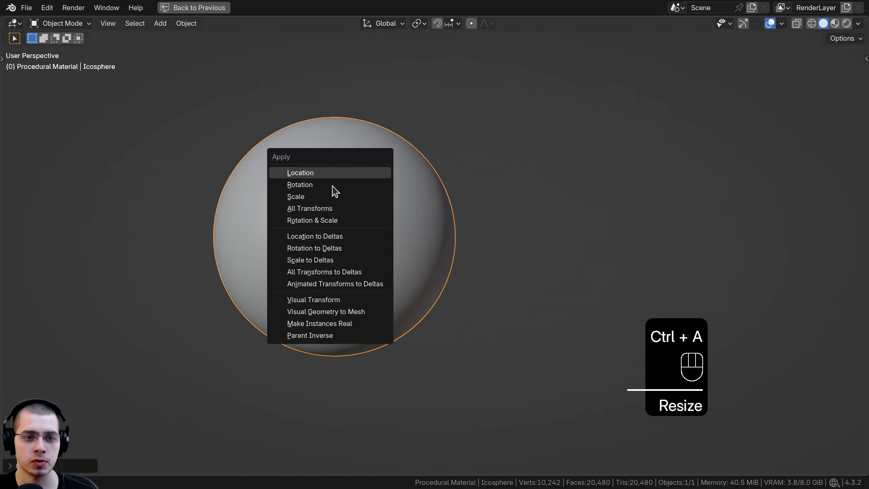
pyautogui.click(304, 198)
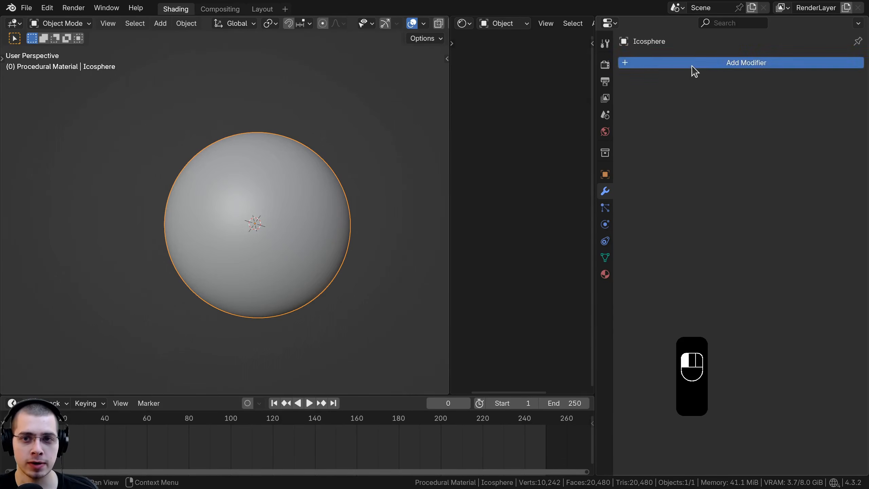
# Step: Add a Subdivision Surface modifier to the ico sphere with the viewport level set to 2
pyautogui.click(694, 70)
pyautogui.write('sub')
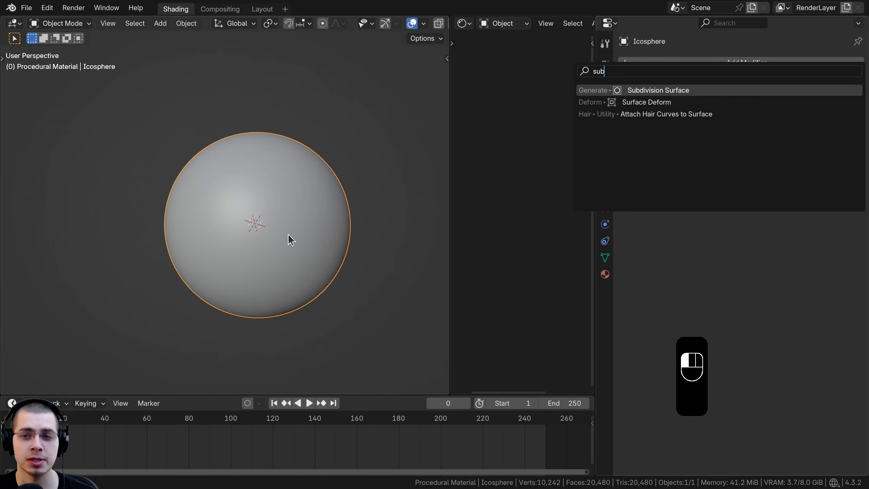
pyautogui.press('Return')
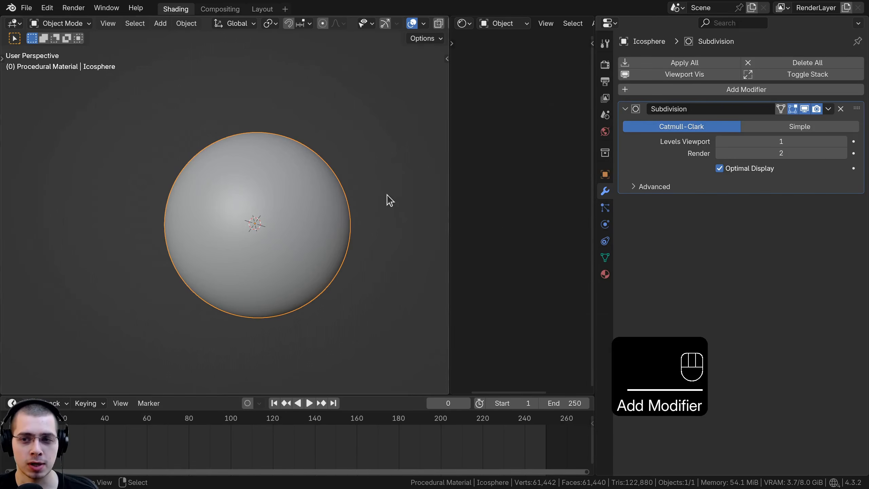
pyautogui.scroll(2, 366, 174)
pyautogui.scroll(2, 211, 238)
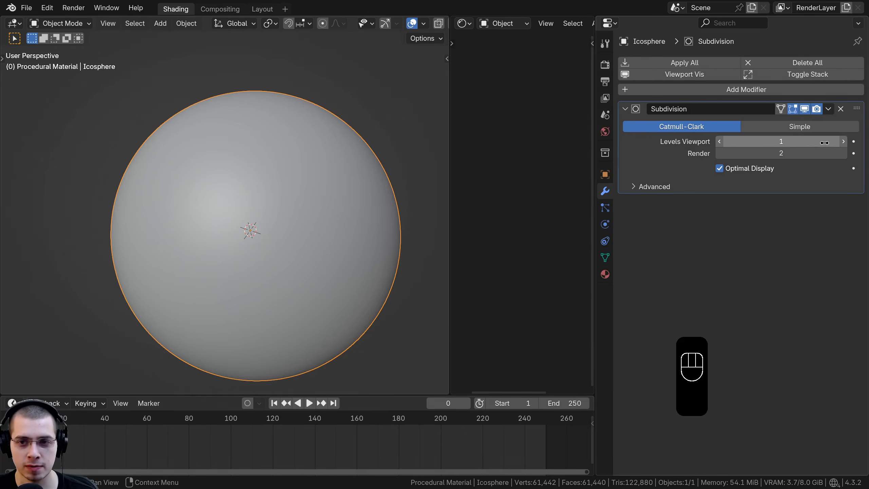
pyautogui.click(843, 145)
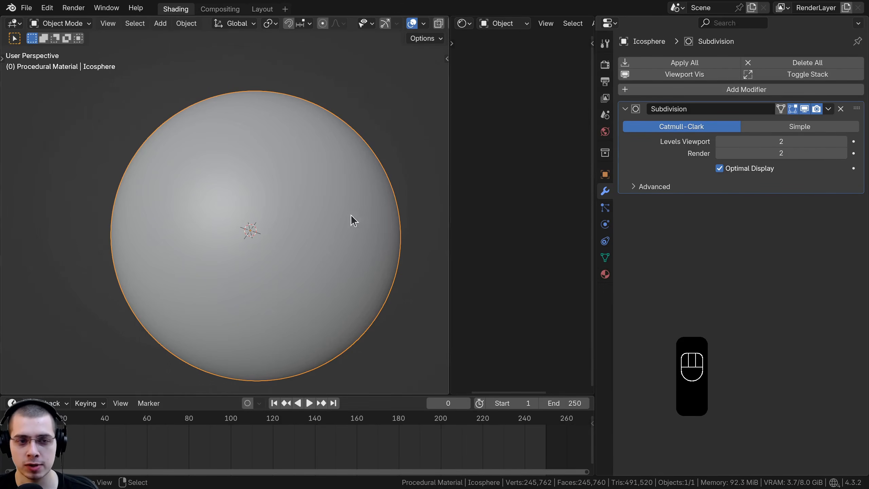
# Step: Look through the camera and move it so the sphere sits near the middle of the frame
pyautogui.moveTo(246, 173)
pyautogui.mouseDown(button='middle')
pyautogui.moveTo(241, 151)
pyautogui.moveTo(239, 161)
pyautogui.mouseUp(button='middle')
pyautogui.keyDown('shift'); pyautogui.moveTo(238, 161); pyautogui.dragTo(237, 164, button='middle'); pyautogui.keyUp('shift')
pyautogui.scroll(-1, 237, 167)
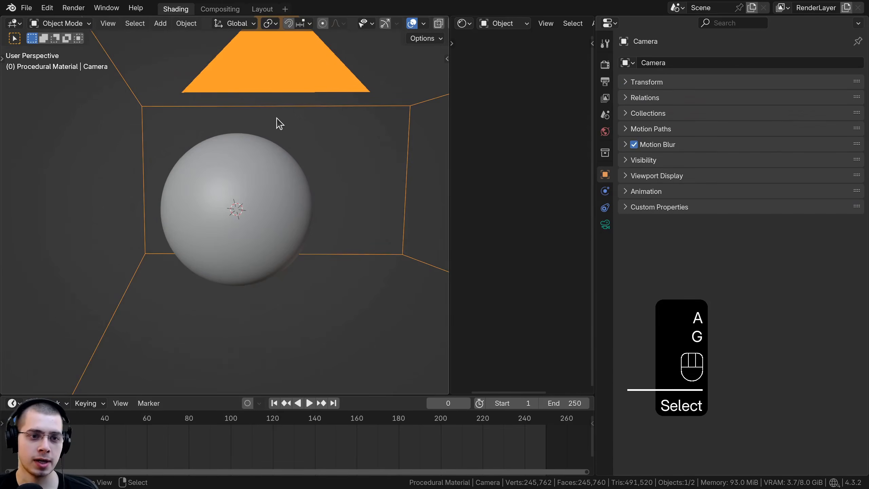
pyautogui.press('KP_0')
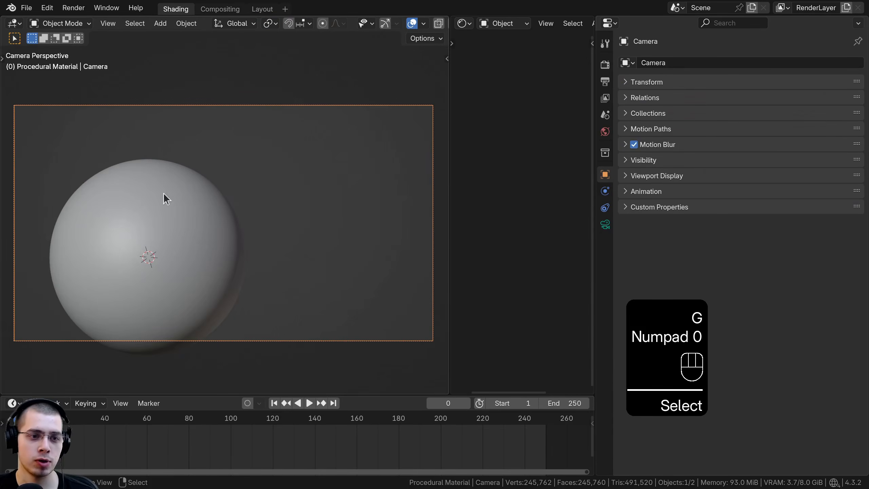
pyautogui.keyDown('shift'); pyautogui.moveTo(163, 193); pyautogui.dragTo(273, 150, button='middle'); pyautogui.keyUp('shift')
pyautogui.press('g')
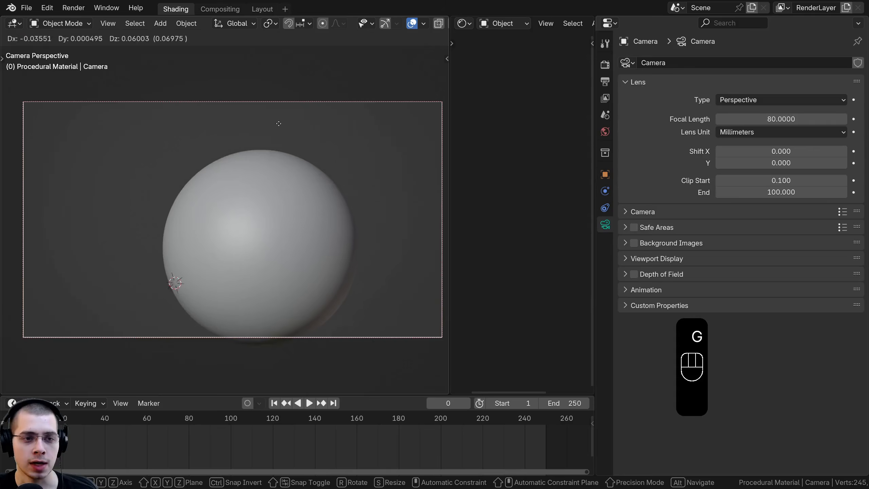
pyautogui.click(280, 128)
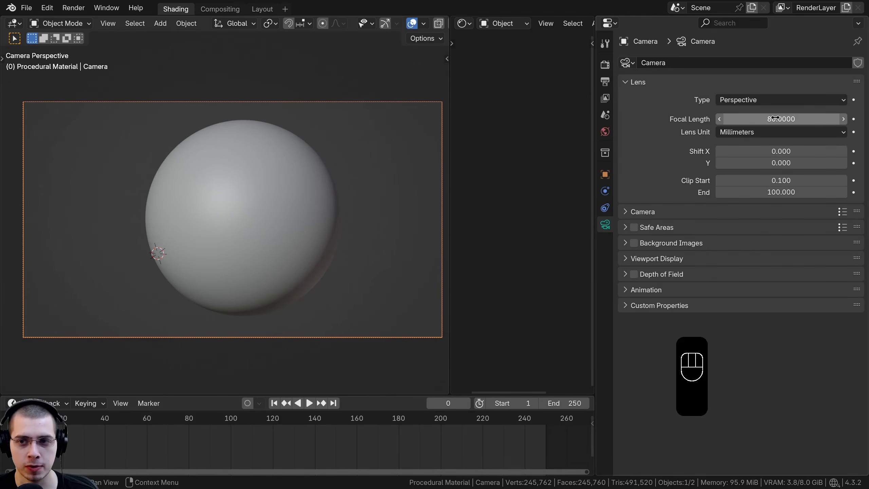
# Step: Shrink the timeline area and switch the viewport to Rendered shading
pyautogui.keyDown('shift'); pyautogui.moveTo(164, 222); pyautogui.dragTo(163, 222, button='middle'); pyautogui.keyUp('shift')
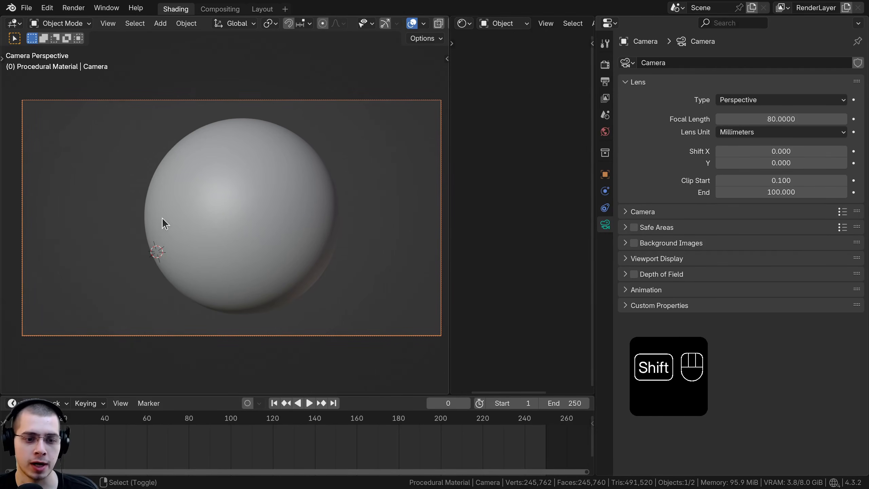
pyautogui.moveTo(378, 395); pyautogui.dragTo(377, 421)
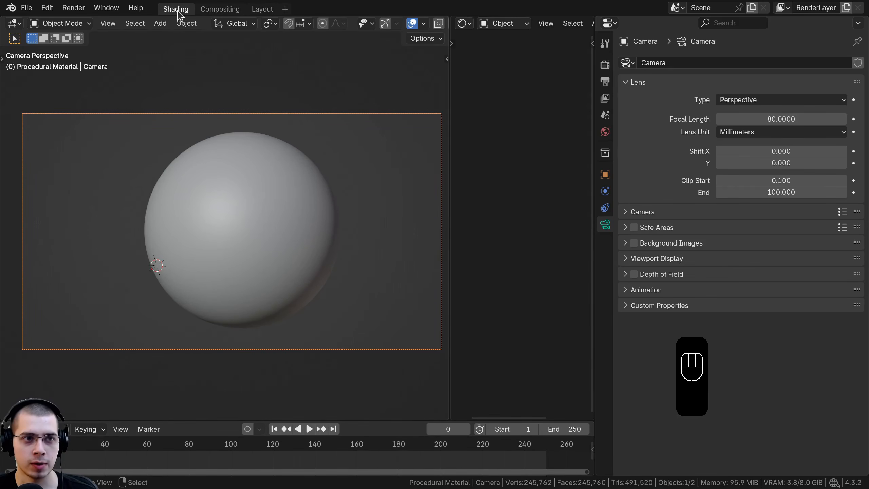
pyautogui.press('z')
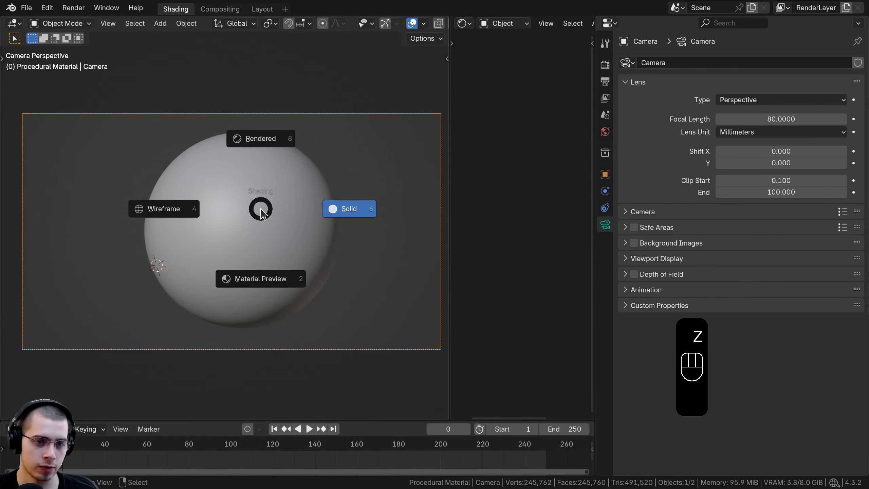
pyautogui.click(268, 119)
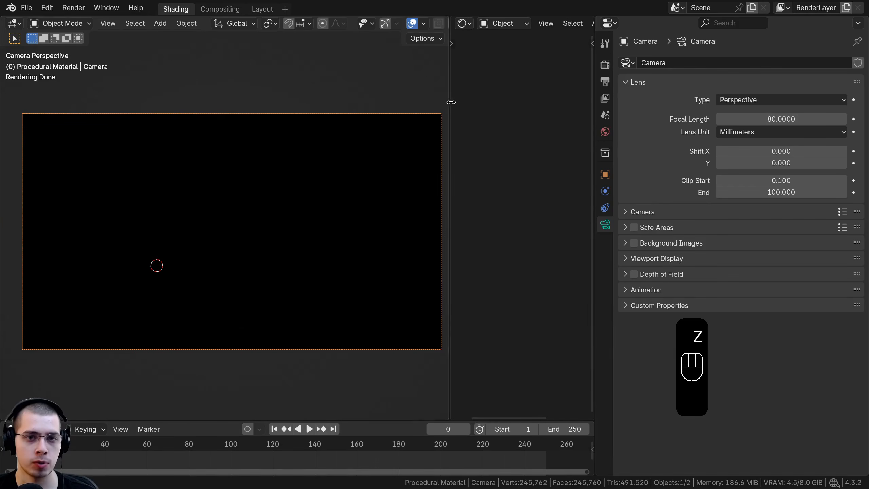
# Step: Widen the node editor at the expense of the viewport and properties areas, and create a new world for the scene
pyautogui.moveTo(451, 102); pyautogui.dragTo(339, 102)
pyautogui.moveTo(595, 149); pyautogui.dragTo(686, 144)
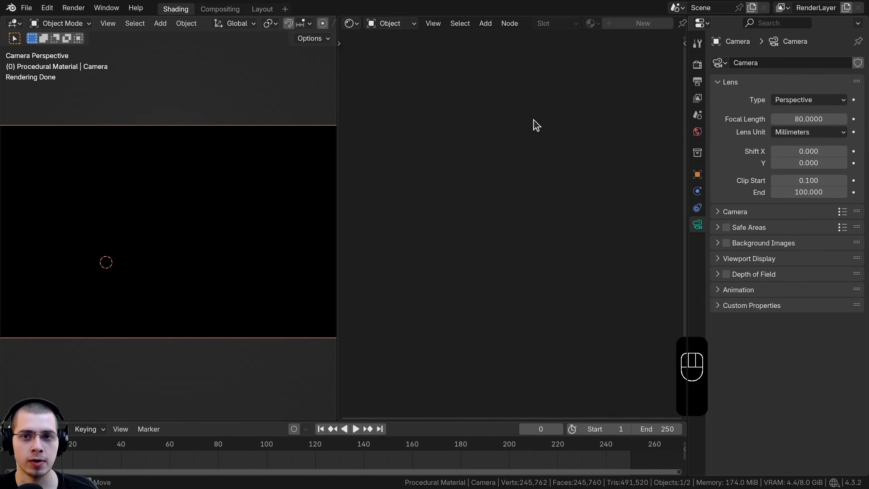
pyautogui.keyDown('shift'); pyautogui.moveTo(184, 280); pyautogui.dragTo(185, 274, button='middle'); pyautogui.keyUp('shift')
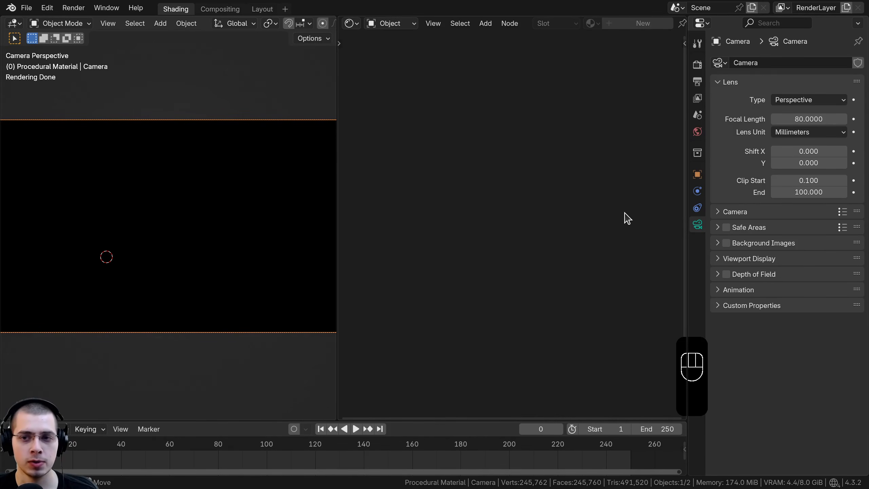
pyautogui.click(698, 136)
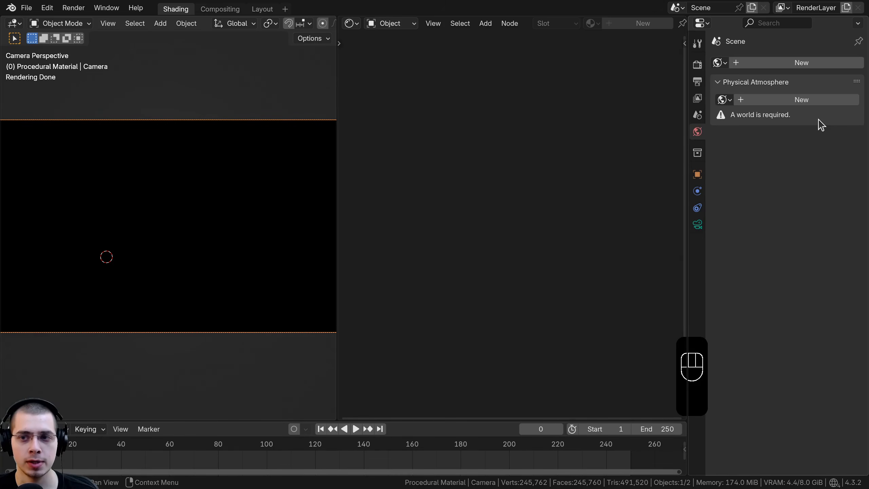
pyautogui.click(798, 99)
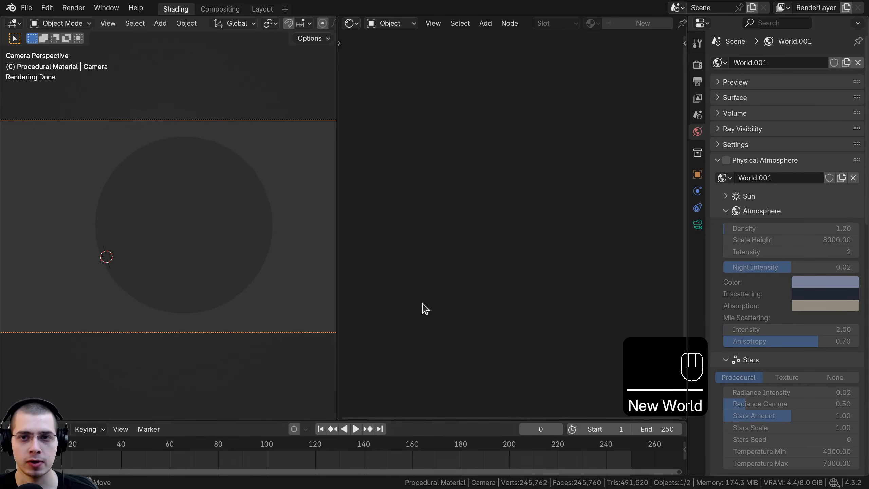
# Step: Switch the node editor to the World shader nodes and widen it further into the 3D viewport
pyautogui.click(391, 27)
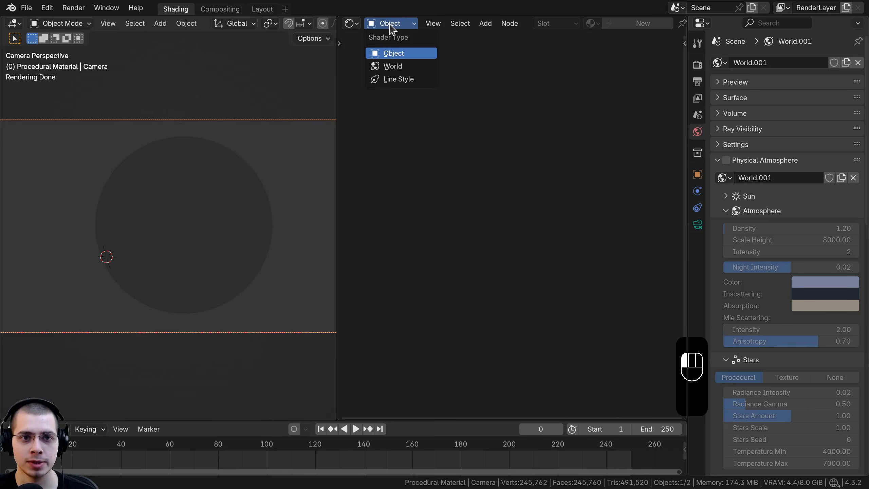
pyautogui.click(390, 67)
pyautogui.moveTo(532, 227); pyautogui.dragTo(515, 242, button='middle')
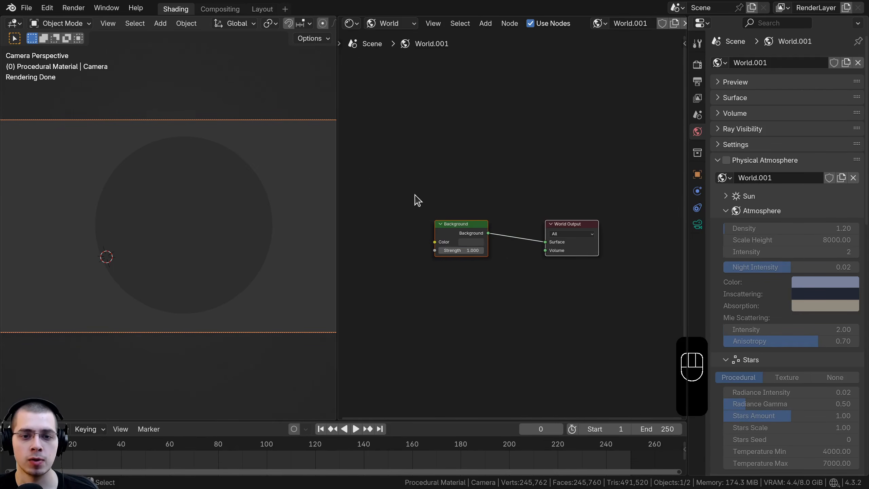
pyautogui.moveTo(337, 155); pyautogui.dragTo(257, 154)
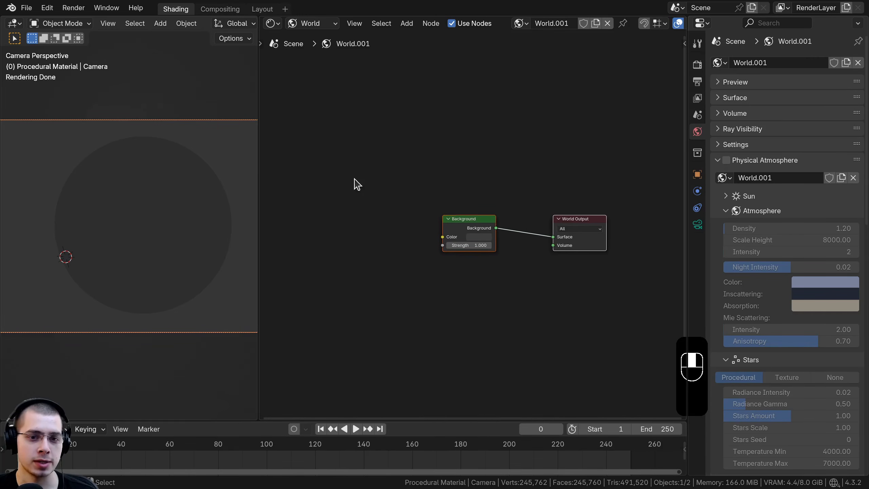
# Step: Add a Voronoi Texture node before the Background node in the world node tree
pyautogui.hotkey('shift', 'a')
pyautogui.write('vor')
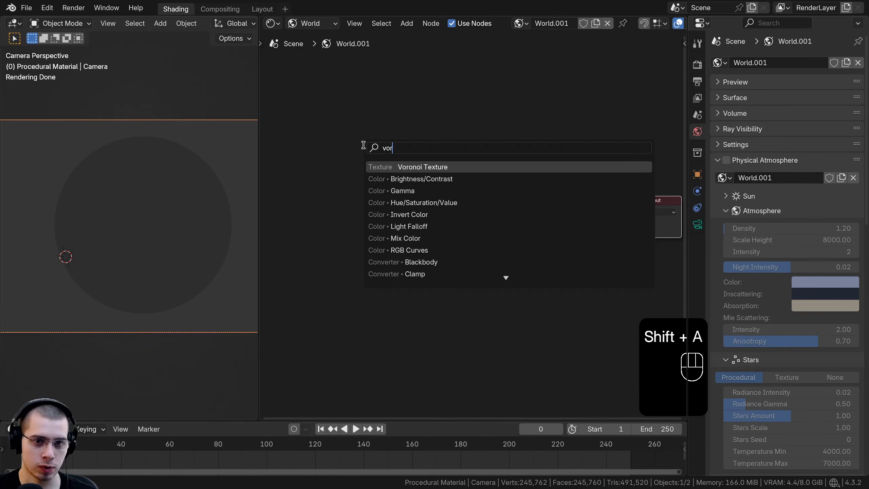
pyautogui.press('Return')
pyautogui.click(379, 211)
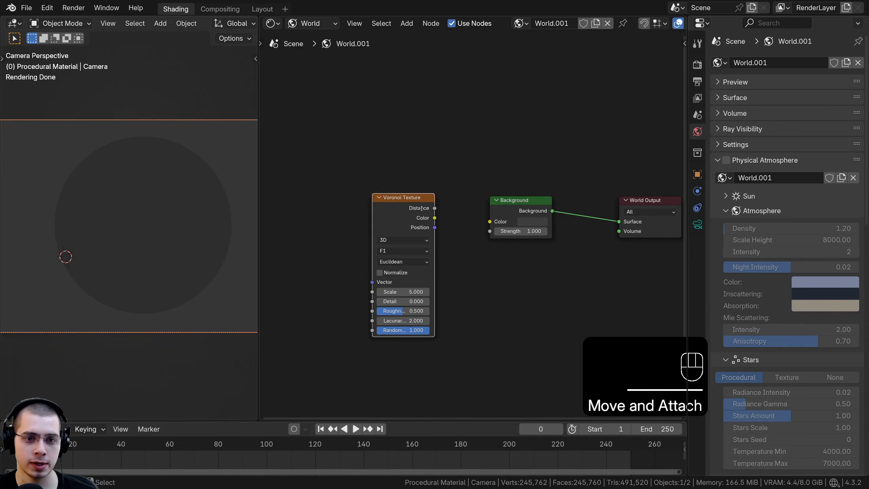
pyautogui.moveTo(380, 212); pyautogui.dragTo(401, 202, button='middle')
# Step: Check in the add-on preferences whether Node Wrangler is enabled
pyautogui.click(47, 8)
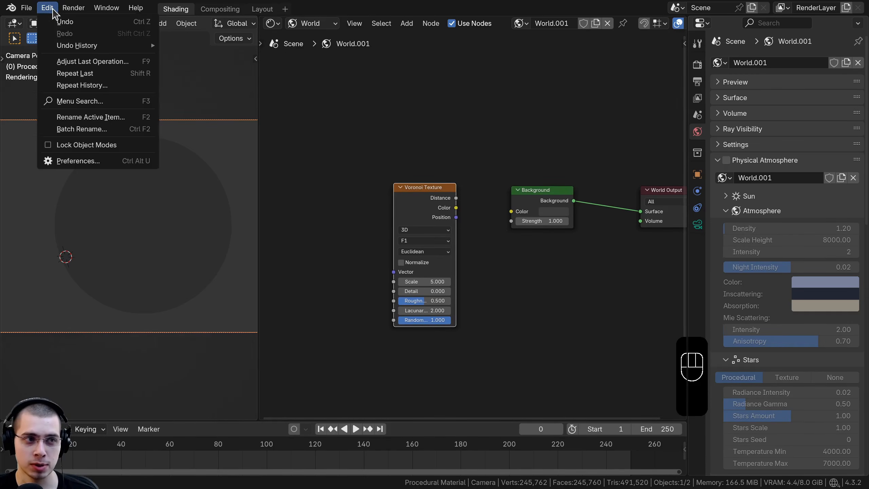
pyautogui.click(91, 160)
pyautogui.click(297, 33)
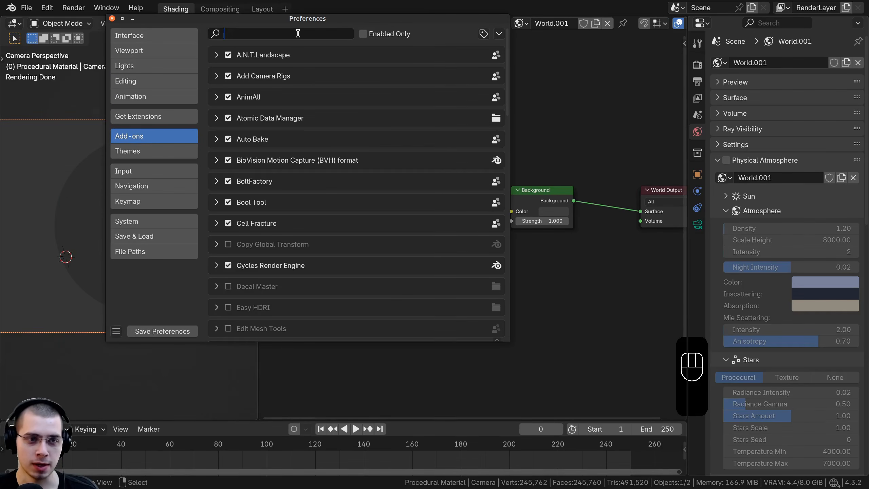
pyautogui.write('node')
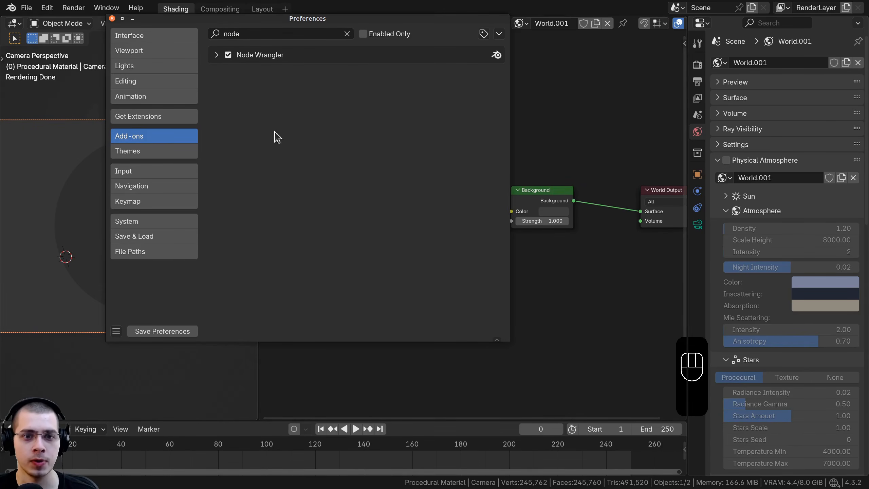
pyautogui.click(112, 18)
# Step: Add Texture Coordinate and Mapping nodes to the Voronoi Texture with Node Wrangler, and feed the Object coordinates into the Mapping vector
pyautogui.moveTo(432, 197); pyautogui.dragTo(470, 156)
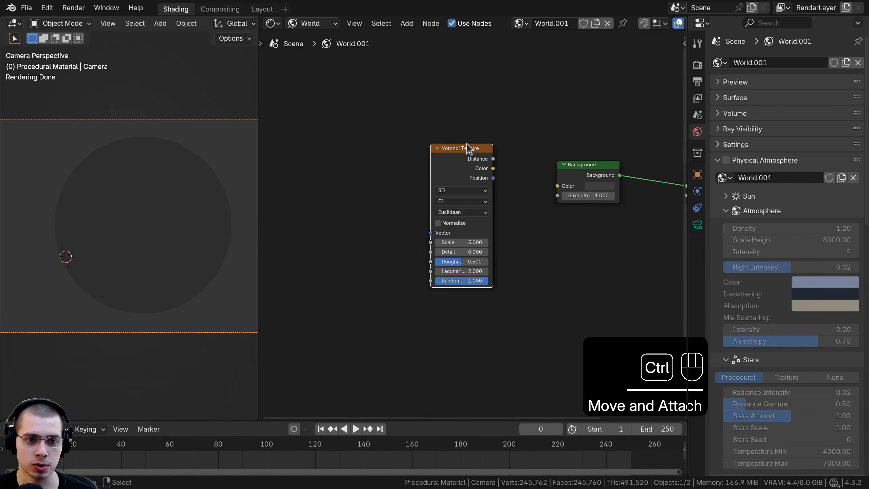
pyautogui.hotkey('ctrl', 't')
pyautogui.press('a')
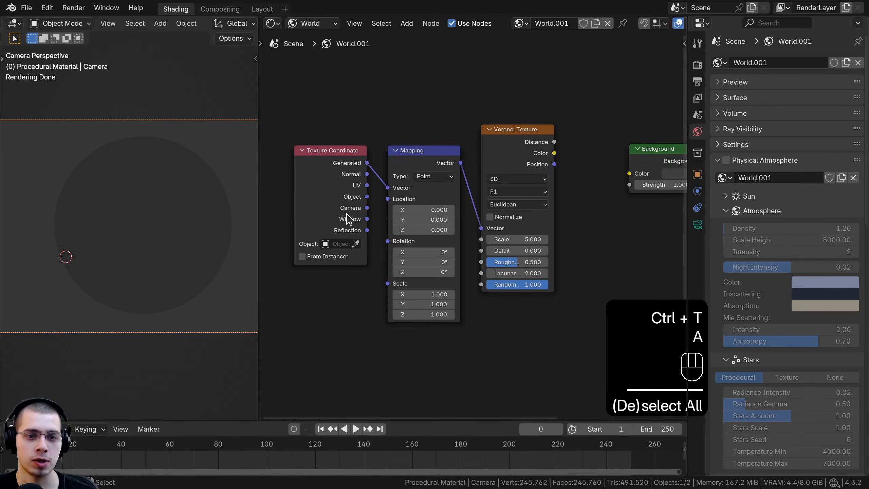
pyautogui.moveTo(366, 197); pyautogui.dragTo(429, 192)
pyautogui.press('b')
pyautogui.press('g')
pyautogui.click(441, 180)
# Step: Connect the Voronoi Distance output to the Background color and view the pattern from outside the camera
pyautogui.scroll(1, 514, 163)
pyautogui.moveTo(518, 154); pyautogui.dragTo(405, 141, button='middle')
pyautogui.press('a')
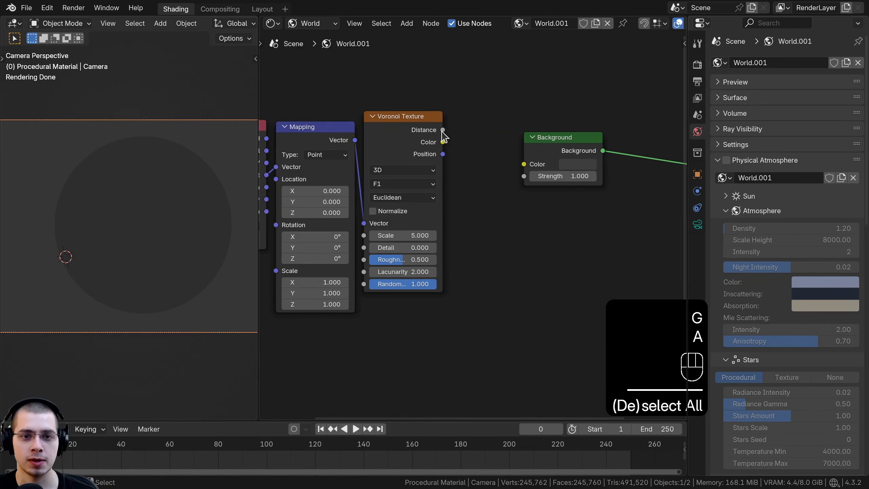
pyautogui.moveTo(521, 167); pyautogui.dragTo(522, 166)
pyautogui.moveTo(560, 138); pyautogui.dragTo(597, 139)
pyautogui.moveTo(153, 237); pyautogui.dragTo(145, 220, button='middle')
pyautogui.scroll(-8, 145, 220)
pyautogui.moveTo(113, 205); pyautogui.dragTo(136, 219, button='middle')
pyautogui.scroll(1, 524, 171)
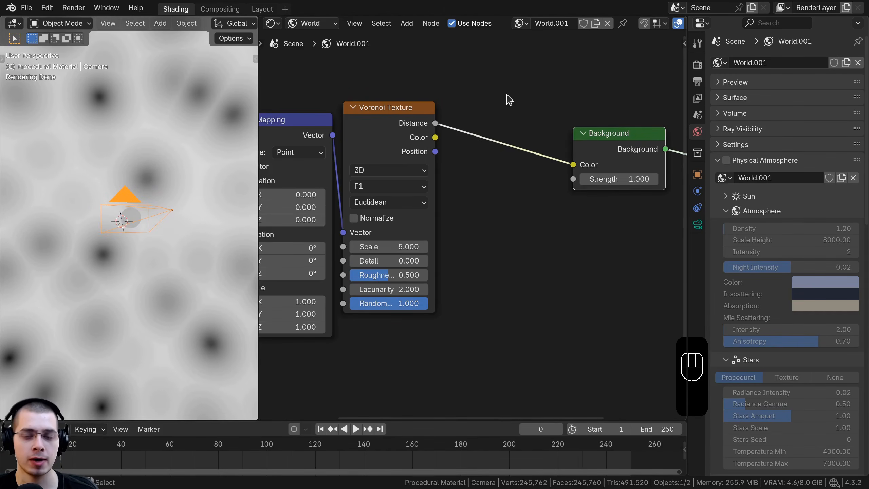
# Step: Insert a Color Ramp node between the Voronoi Texture and the Background node
pyautogui.scroll(-1, 492, 115)
pyautogui.hotkey('shift', 'a')
pyautogui.click(491, 112)
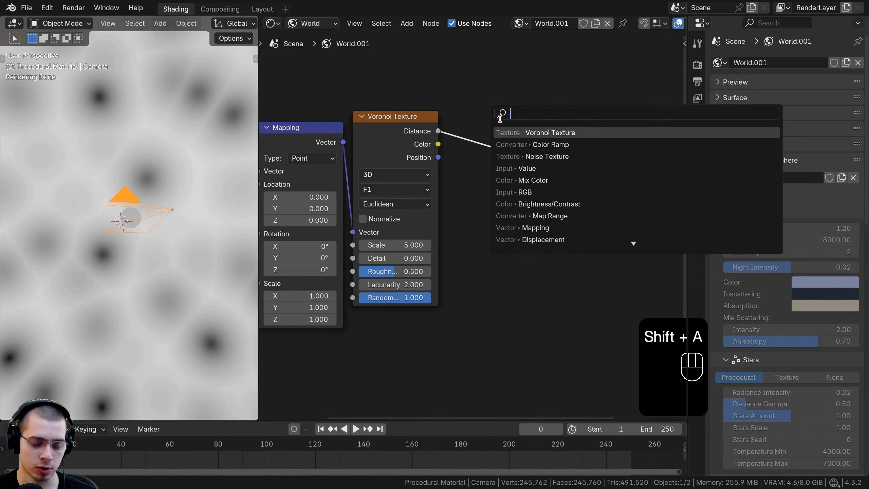
pyautogui.write('co')
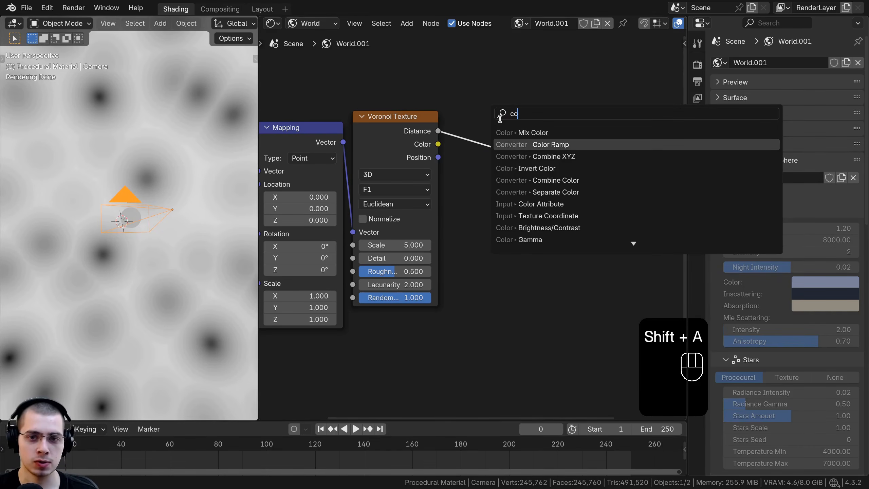
pyautogui.click(544, 145)
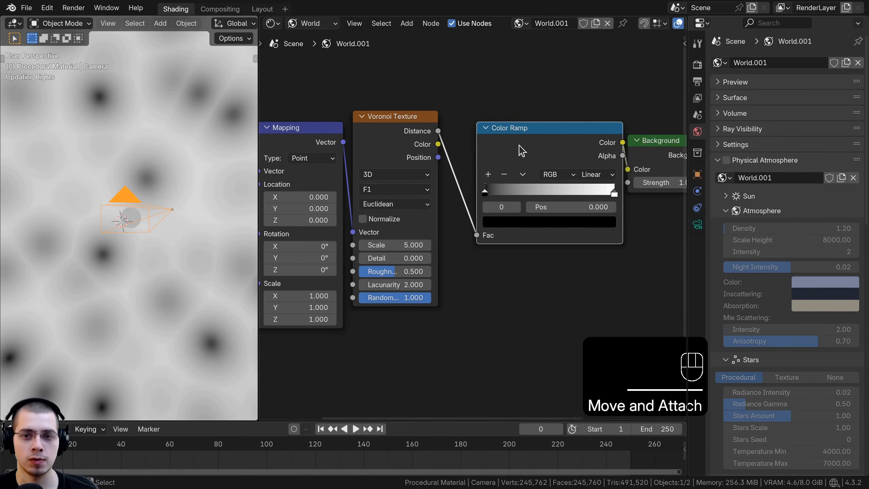
pyautogui.click(485, 145)
# Step: Reverse the color ramp so white comes first, and move the black stop to position 0.040
pyautogui.moveTo(587, 191); pyautogui.dragTo(463, 186)
pyautogui.scroll(1, 503, 189)
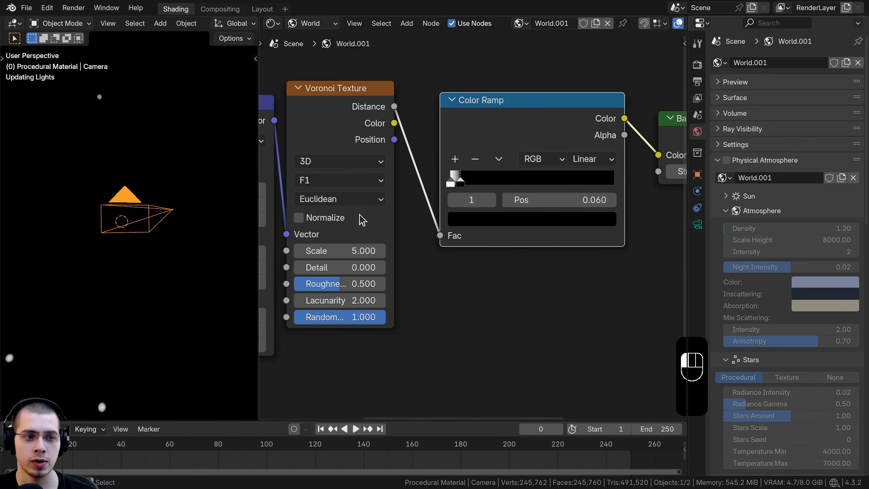
pyautogui.scroll(-3, 202, 263)
pyautogui.moveTo(198, 269); pyautogui.dragTo(223, 269, button='middle')
pyautogui.moveTo(595, 245); pyautogui.dragTo(599, 246, button='middle')
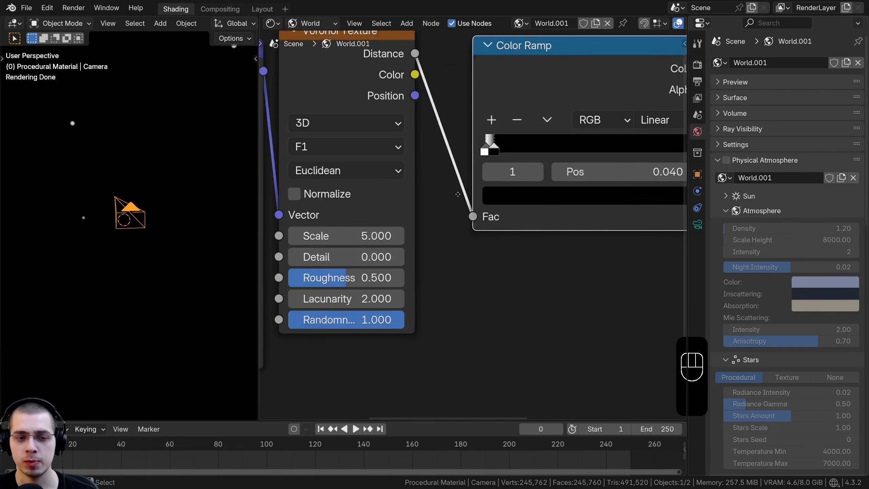
# Step: Set the Voronoi Texture's scale to 150
pyautogui.moveTo(458, 194); pyautogui.dragTo(486, 172, button='middle')
pyautogui.doubleClick(347, 214)
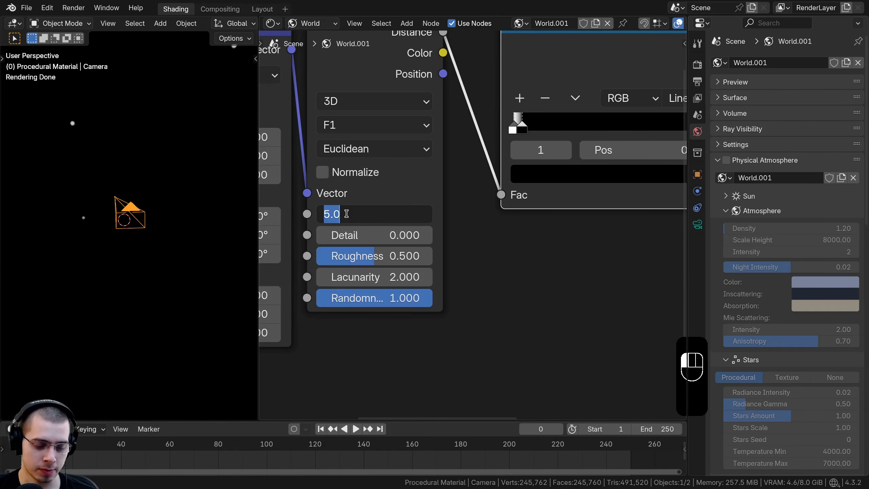
pyautogui.write('150')
pyautogui.press('Return')
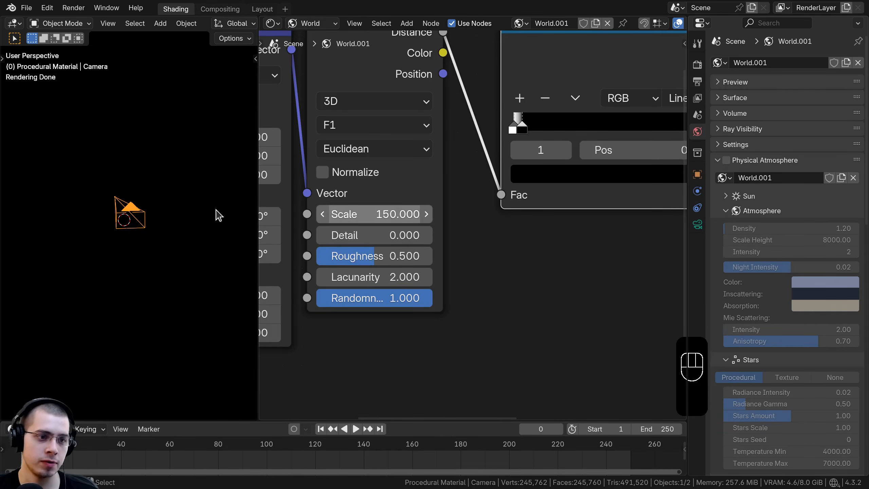
# Step: Look at the stars through the camera and move the color ramp's black stop to position 0.058
pyautogui.press('KP_0')
pyautogui.keyDown('shift'); pyautogui.moveTo(154, 236); pyautogui.dragTo(151, 182, button='middle'); pyautogui.keyUp('shift')
pyautogui.scroll(2, 151, 239)
pyautogui.scroll(3, 168, 108)
pyautogui.scroll(-1, 188, 113)
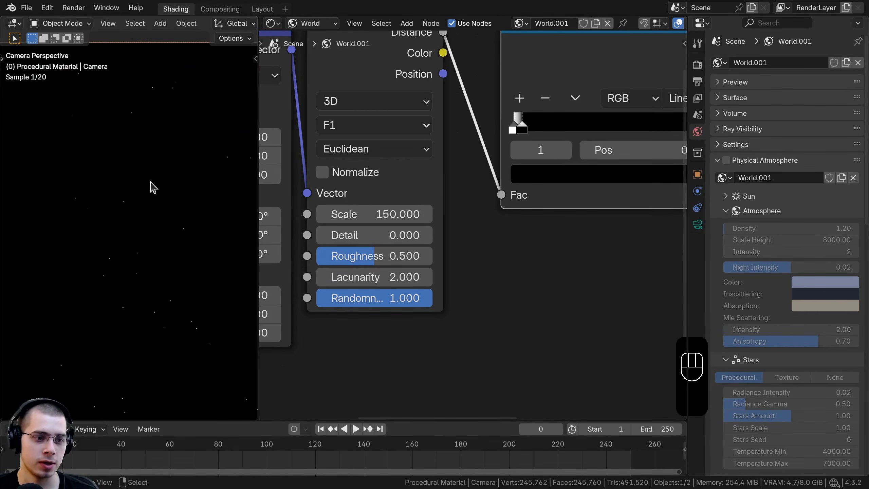
pyautogui.scroll(2, 121, 202)
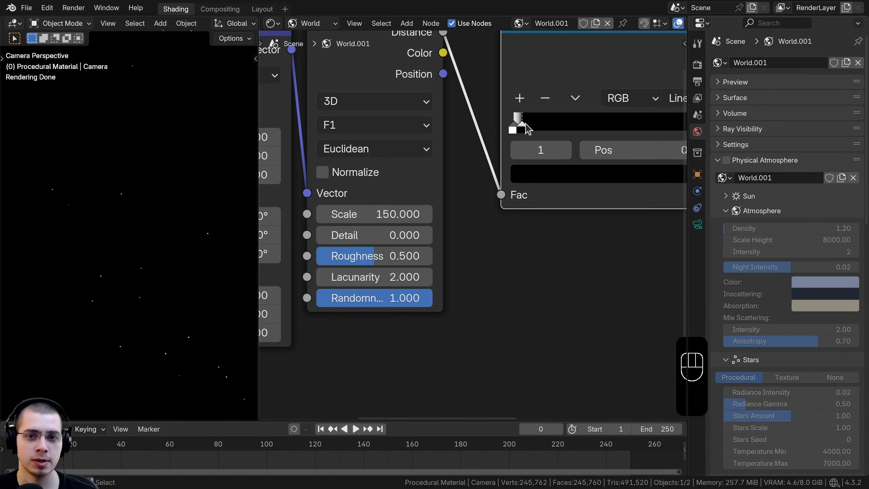
pyautogui.scroll(-2, 520, 130)
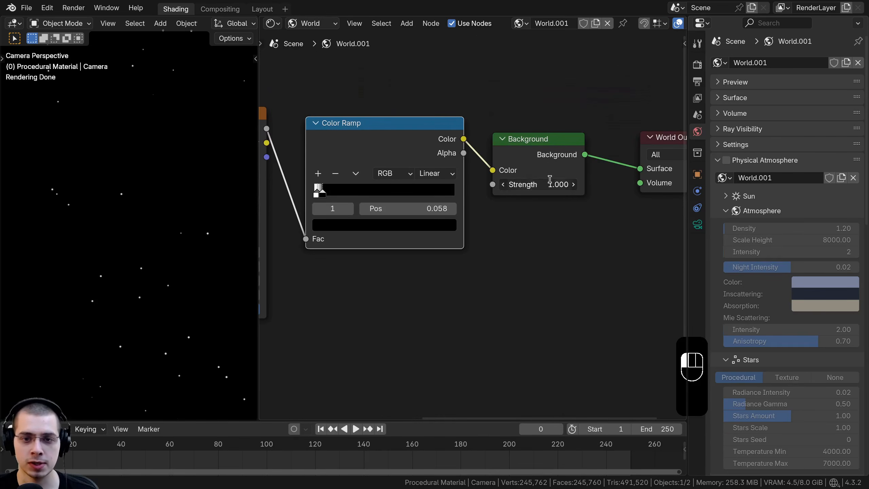
# Step: Set the Background node's strength to 4
pyautogui.write('4')
pyautogui.press('Return')
pyautogui.scroll(-5, 211, 245)
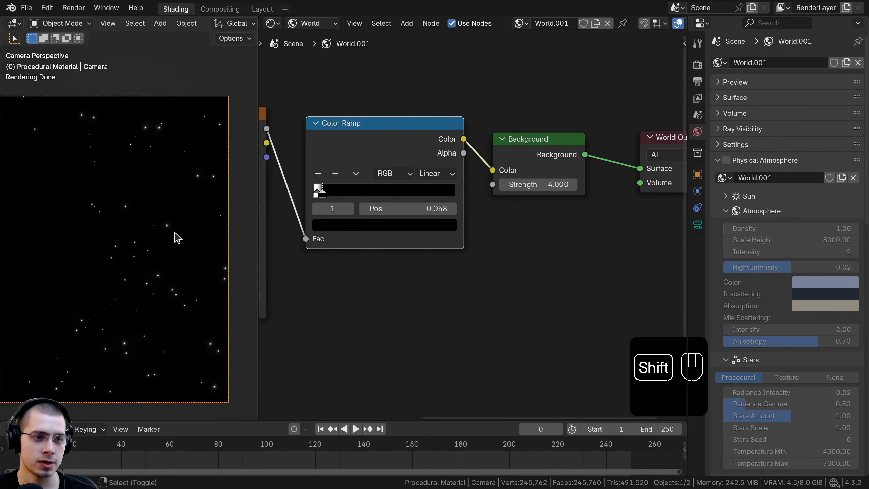
# Step: Move the color ramp's black stop to 0.050 and widen the 3D viewport to fit the whole camera frame
pyautogui.keyDown('shift'); pyautogui.moveTo(173, 236); pyautogui.dragTo(250, 228, button='middle'); pyautogui.keyUp('shift')
pyautogui.scroll(-1, 219, 234)
pyautogui.moveTo(339, 219); pyautogui.dragTo(407, 198, button='middle')
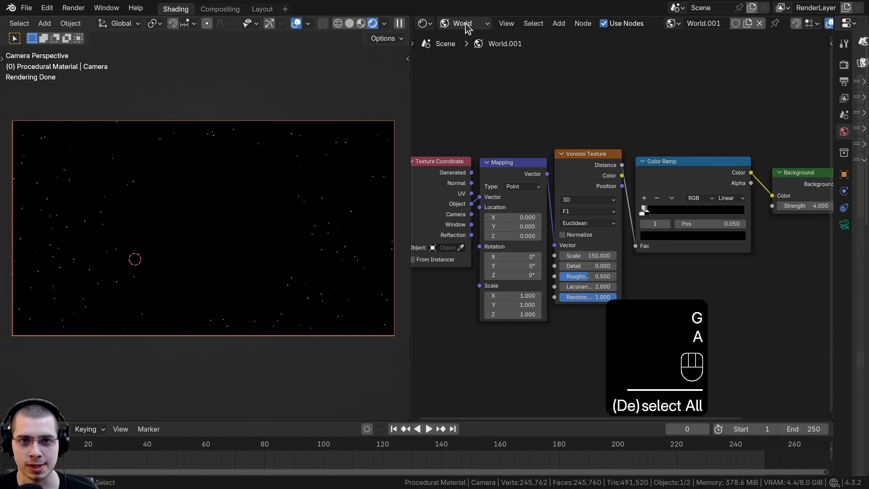
# Step: Switch back to the Object shader nodes and give the ico sphere a new material named Sun
pyautogui.click(465, 24)
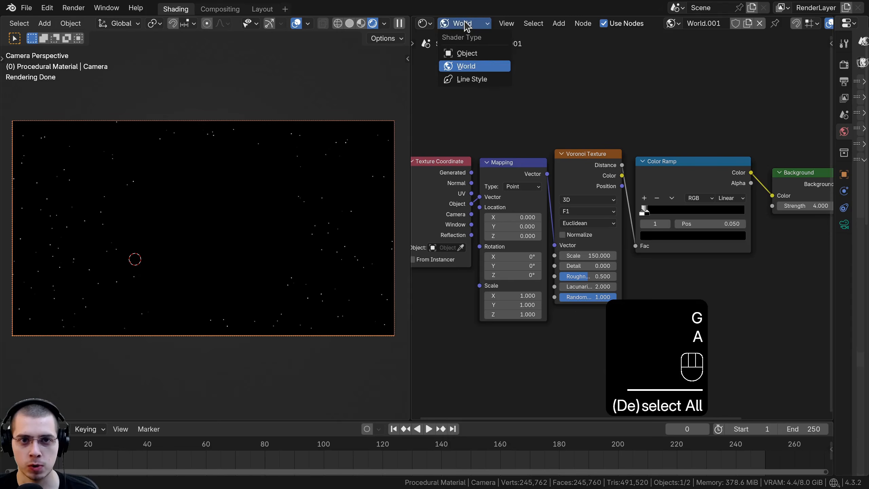
pyautogui.click(460, 53)
pyautogui.click(334, 211)
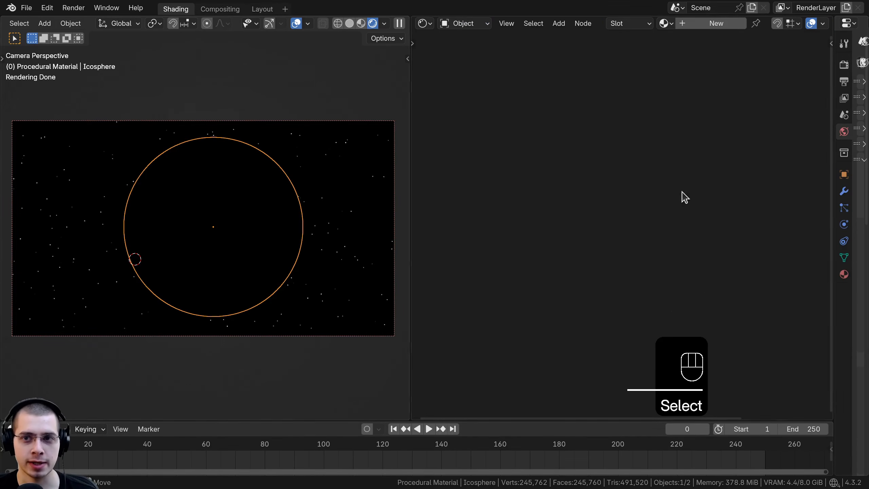
pyautogui.click(714, 24)
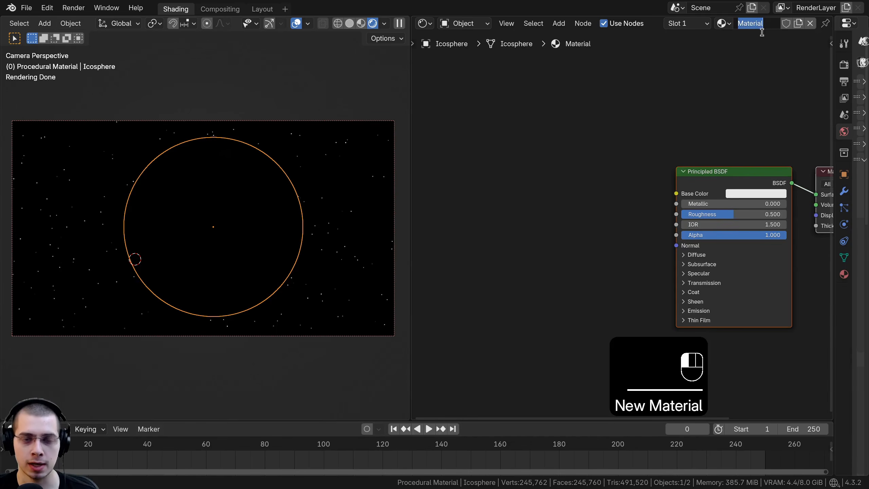
pyautogui.write('Sun')
pyautogui.press('Return')
pyautogui.press('a')
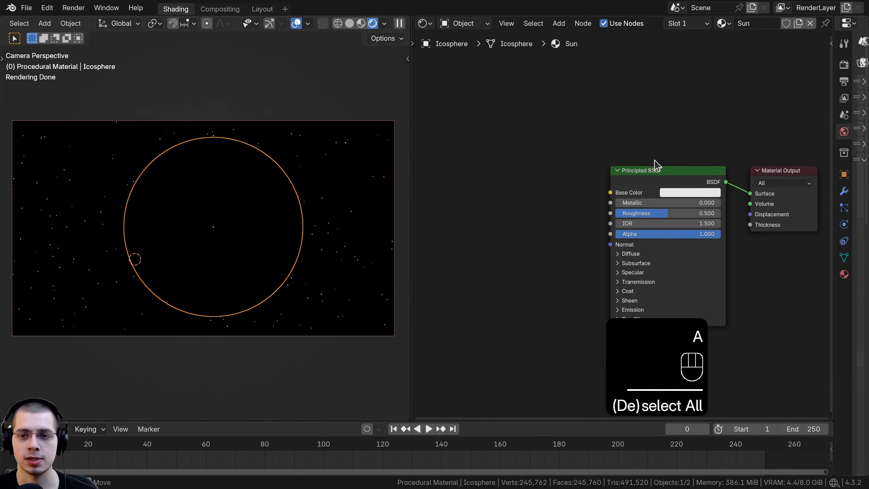
# Step: In the render color management settings, use the Filmic view transform with the High Contrast look
pyautogui.moveTo(834, 79); pyautogui.dragTo(648, 75)
pyautogui.click(652, 70)
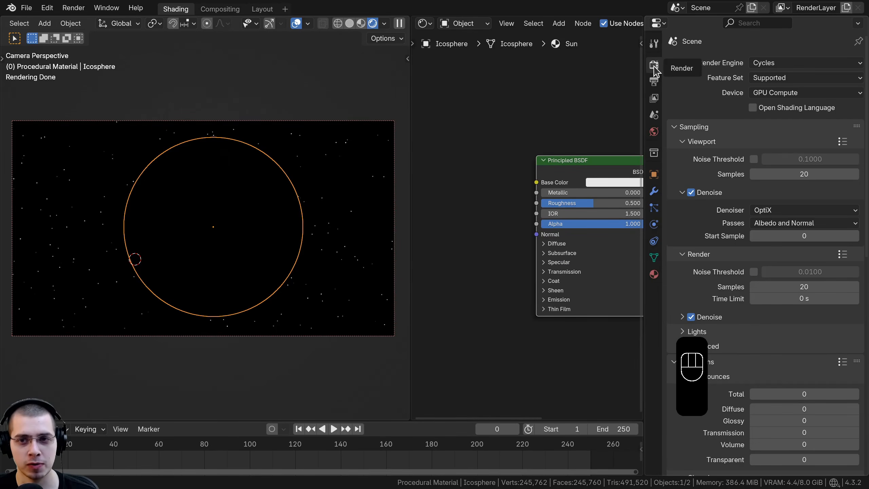
pyautogui.scroll(-15, 697, 182)
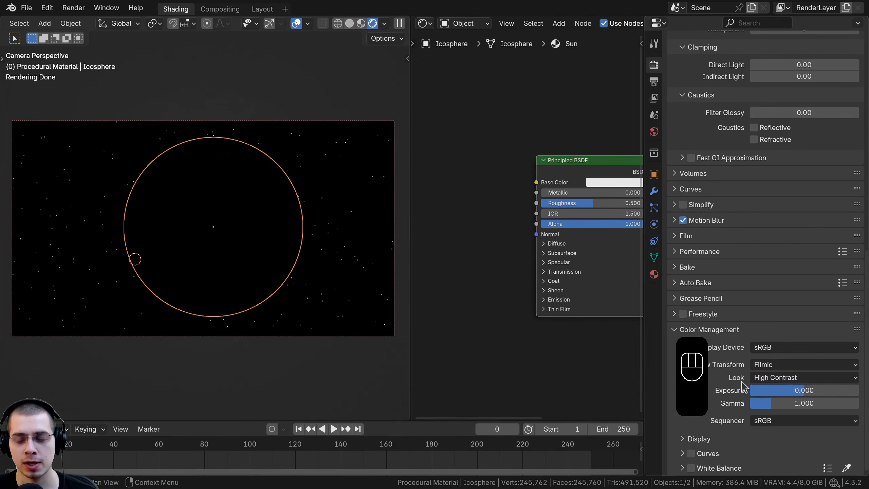
pyautogui.click(773, 365)
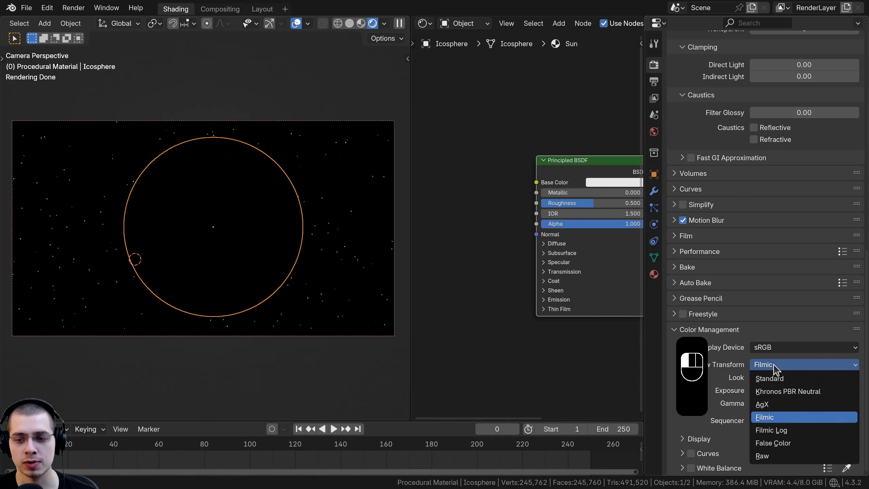
pyautogui.click(773, 366)
pyautogui.click(777, 378)
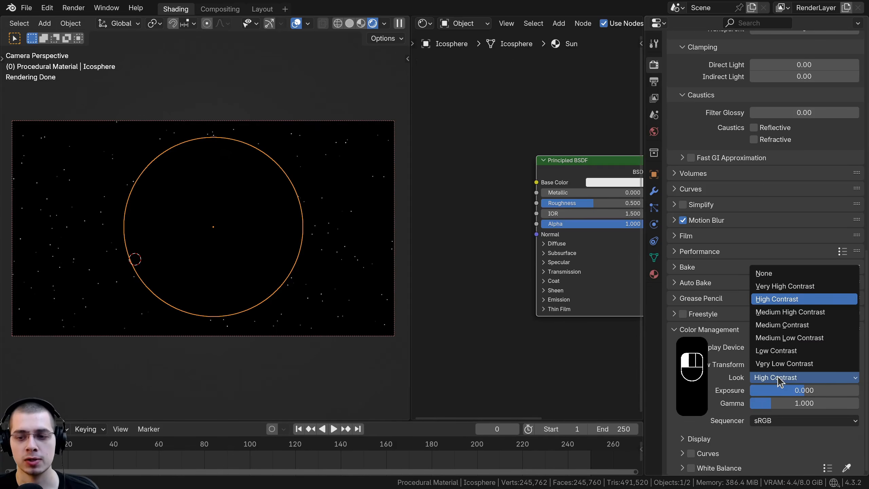
pyautogui.click(764, 303)
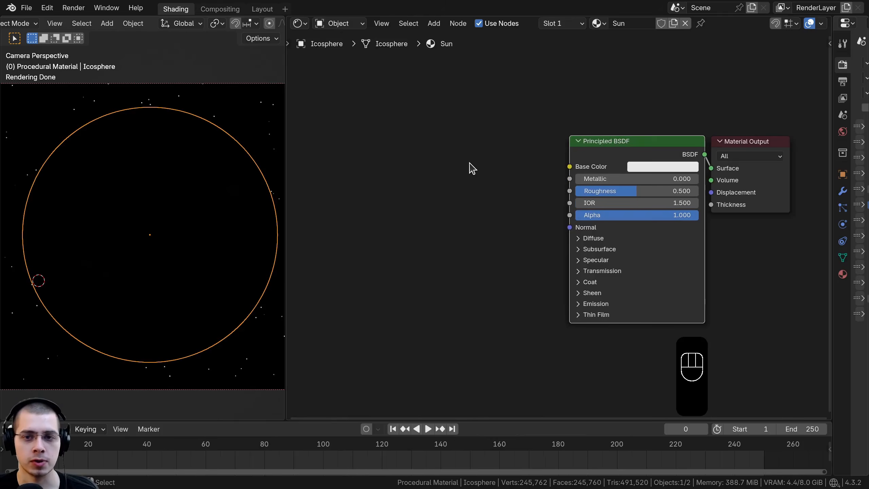
# Step: Add a Noise Texture node to the Sun material, placed before the Principled BSDF
pyautogui.hotkey('shift', 'a')
pyautogui.click(471, 159)
pyautogui.write('nois')
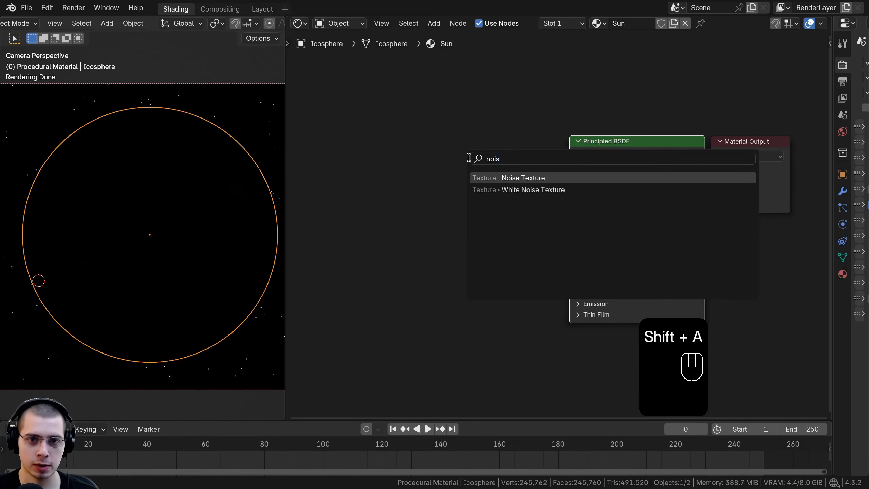
pyautogui.press('Return')
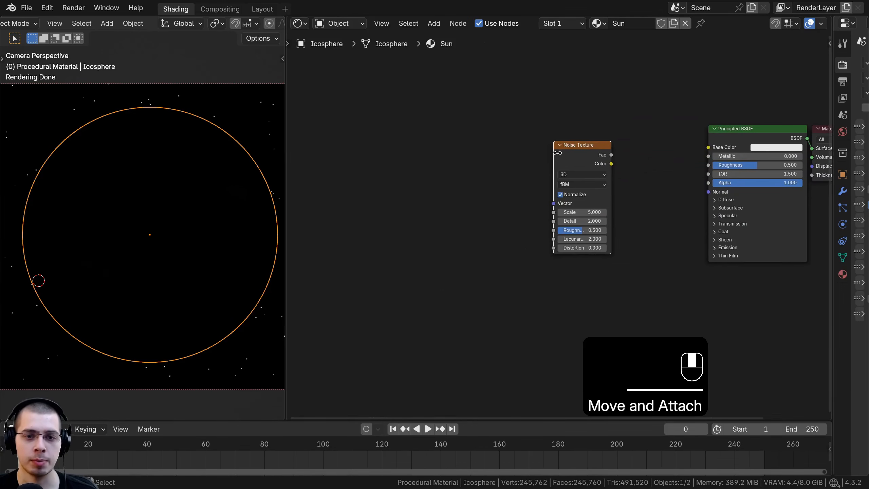
pyautogui.click(491, 171)
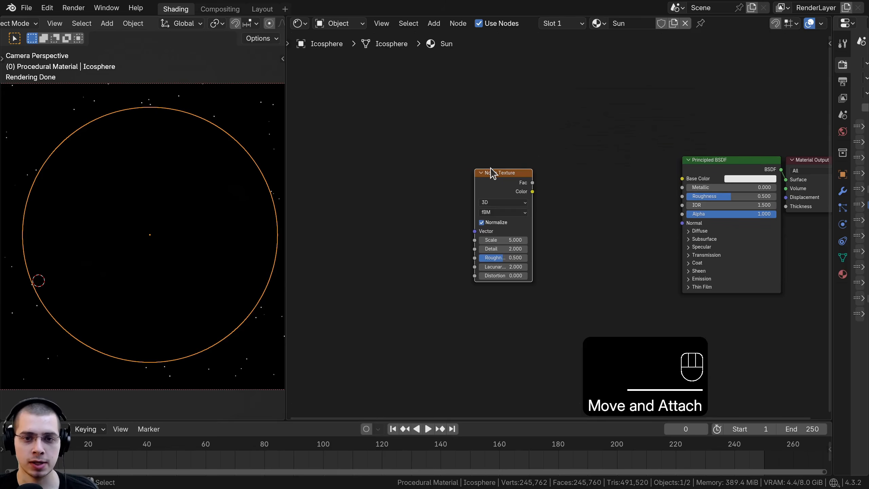
# Step: Add Texture Coordinate and Mapping nodes ahead of the Noise Texture and feed the Mapping vector from the Object coordinates
pyautogui.hotkey('ctrl', 't')
pyautogui.scroll(4, 410, 203)
pyautogui.press('a')
pyautogui.moveTo(390, 213); pyautogui.dragTo(470, 184, button='middle')
pyautogui.moveTo(498, 150); pyautogui.dragTo(499, 138)
pyautogui.click(435, 181)
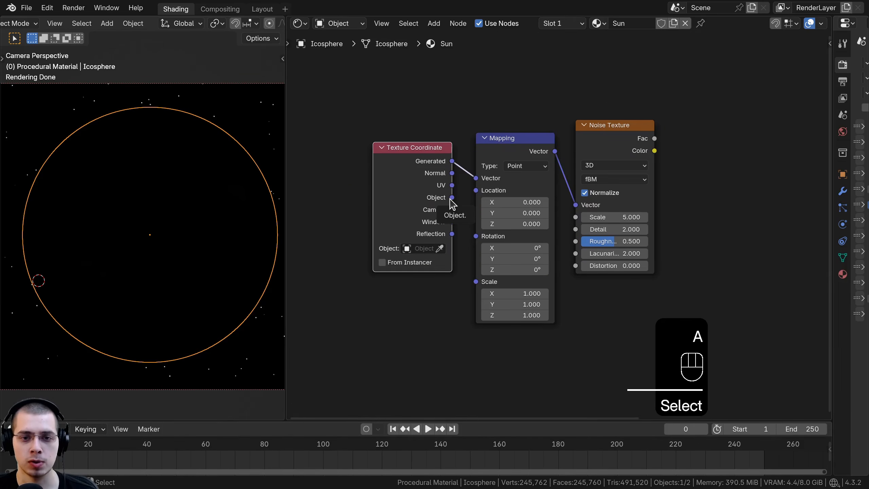
pyautogui.moveTo(452, 197); pyautogui.dragTo(473, 177)
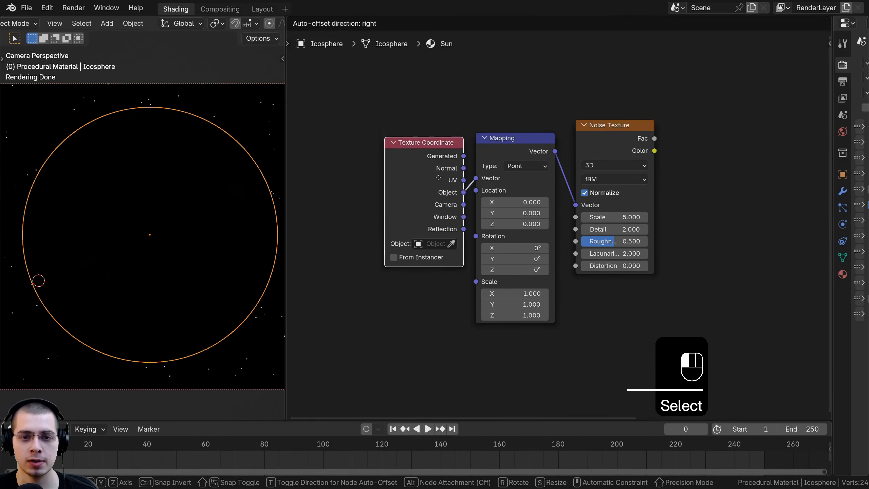
pyautogui.moveTo(599, 138); pyautogui.dragTo(601, 142)
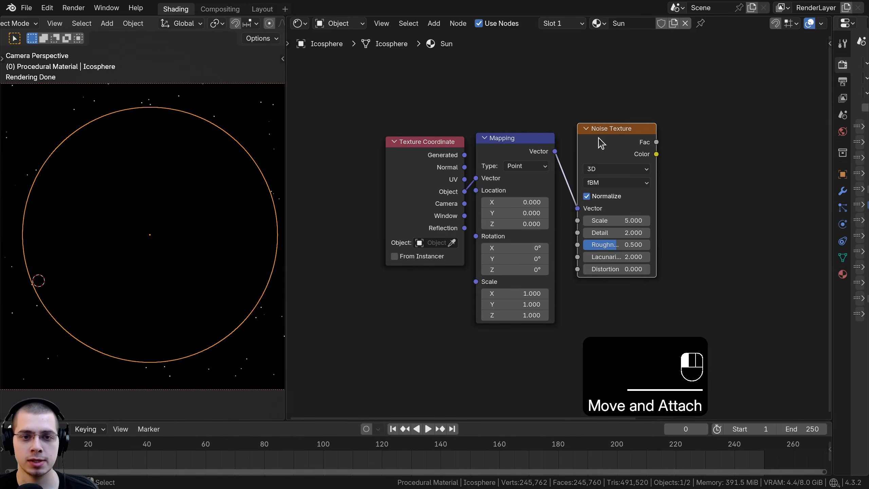
pyautogui.click(409, 162)
# Step: Preview the Noise Texture's Fac output directly on the sphere
pyautogui.scroll(1, 547, 212)
pyautogui.moveTo(545, 212); pyautogui.dragTo(485, 212, button='middle')
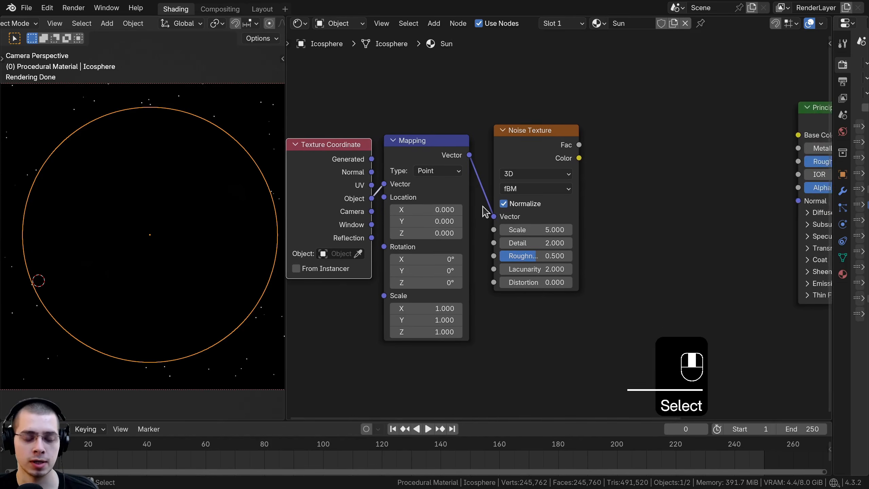
pyautogui.scroll(-2, 485, 212)
pyautogui.keyDown('ctrl'); pyautogui.keyDown('shift'); pyautogui.click(518, 161); pyautogui.keyUp('shift'); pyautogui.keyUp('ctrl')
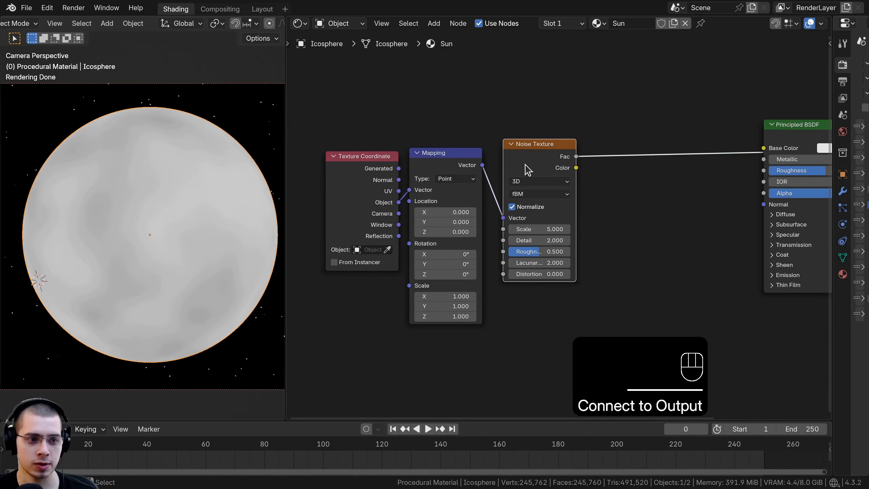
# Step: Switch the Noise Texture to 4D and try varying its W value, then cancel the W change
pyautogui.scroll(3, 510, 278)
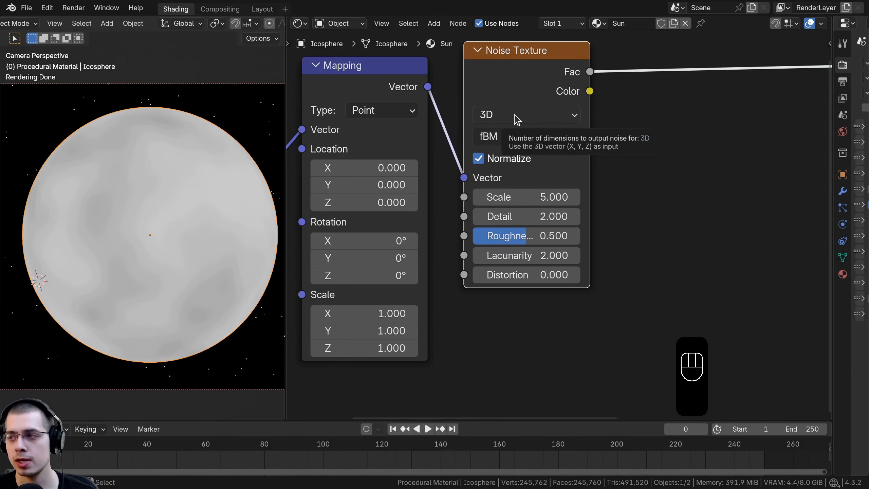
pyautogui.click(515, 115)
pyautogui.click(511, 215)
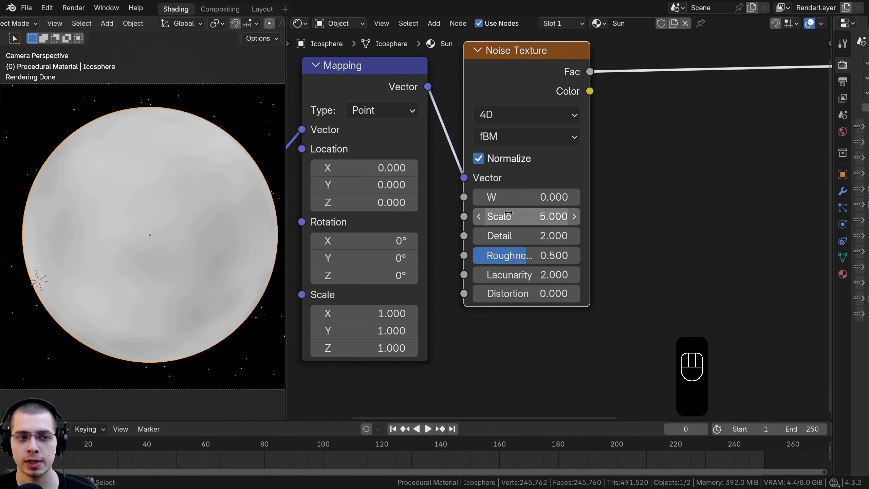
pyautogui.moveTo(526, 197)
pyautogui.mouseDown()
pyautogui.moveTo(625, 197)
pyautogui.moveTo(475, 197)
pyautogui.moveTo(552, 197)
pyautogui.moveTo(498, 197)
pyautogui.moveTo(518, 197)
pyautogui.mouseUp()
pyautogui.rightClick(519, 197)
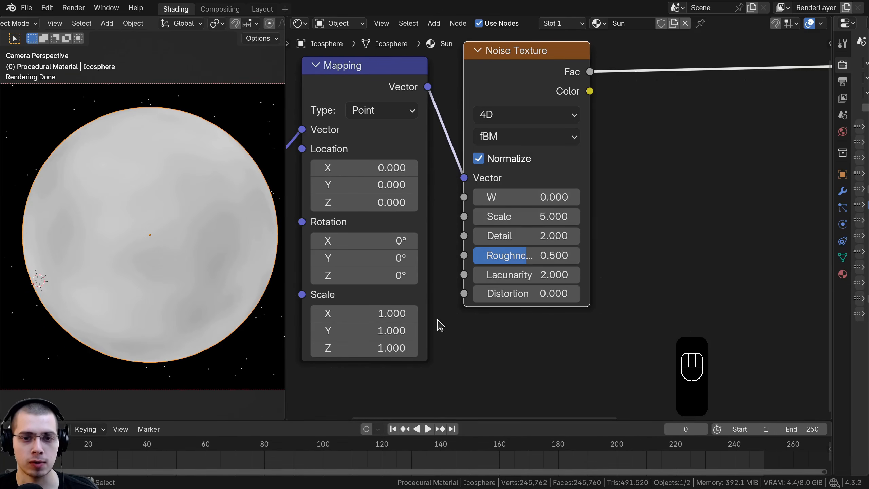
# Step: Set the 4D Noise Texture's scale to 100 and its detail to 10
pyautogui.click(561, 216)
pyautogui.hotkey('ctrl', 'a')
pyautogui.write('100')
pyautogui.press('Return')
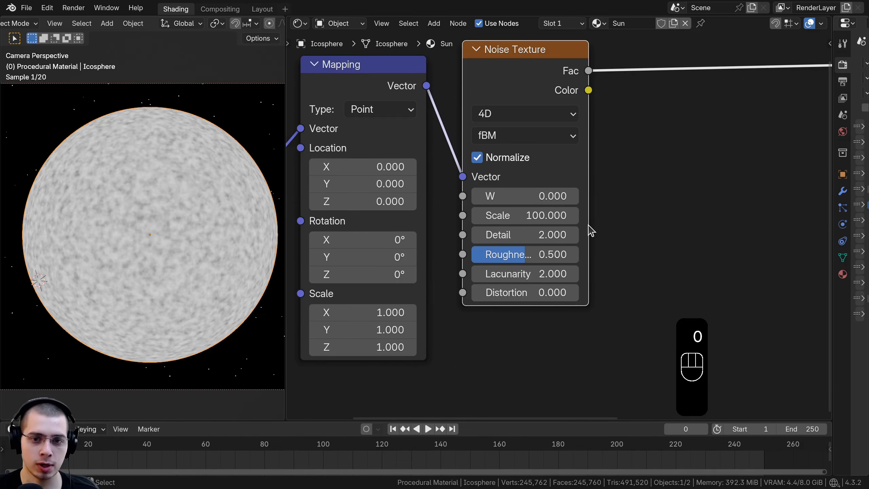
pyautogui.click(508, 214)
pyautogui.click(510, 230)
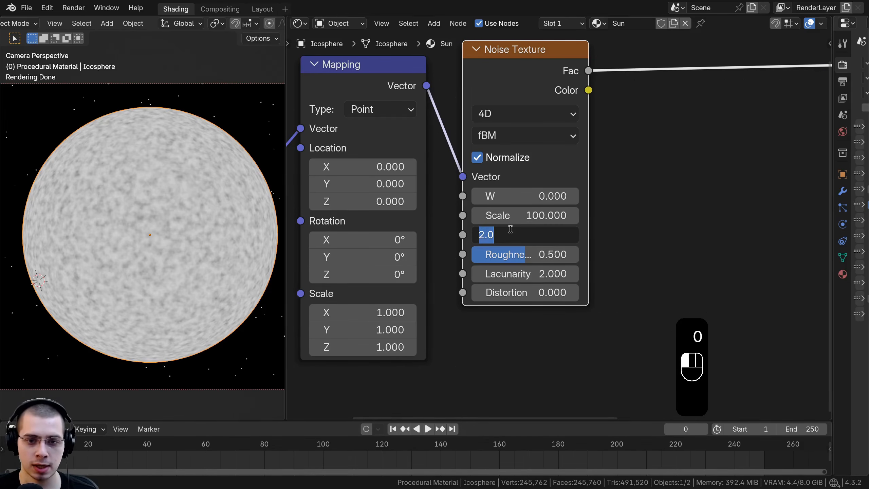
pyautogui.write('10')
pyautogui.press('Return')
pyautogui.scroll(-3, 539, 140)
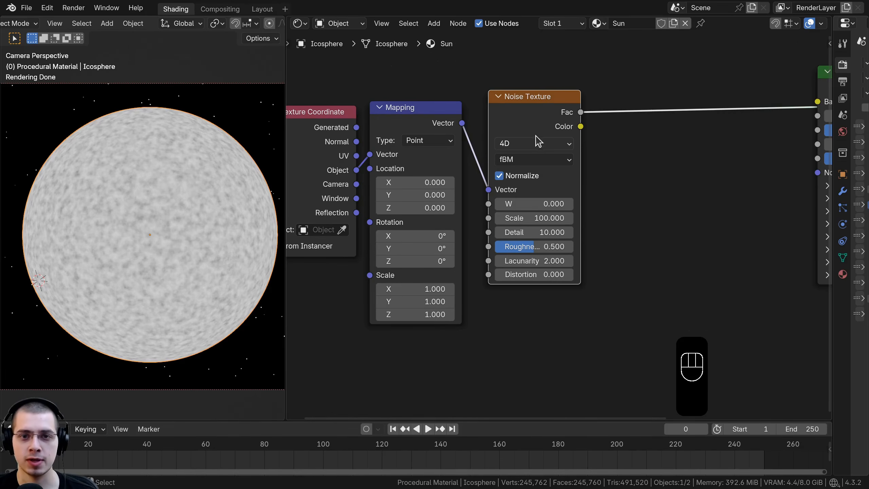
# Step: Add a second Noise Texture above the 4D one and link the Mapping vector into it
pyautogui.moveTo(539, 139); pyautogui.dragTo(562, 194)
pyautogui.scroll(-2, 551, 238)
pyautogui.moveTo(551, 238); pyautogui.dragTo(549, 283, button='middle')
pyautogui.hotkey('shift', 'a')
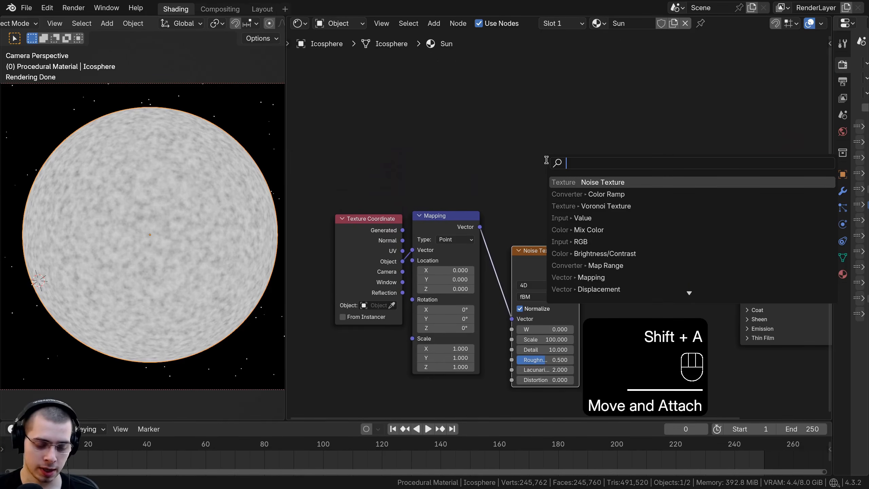
pyautogui.write('noise')
pyautogui.press('Return')
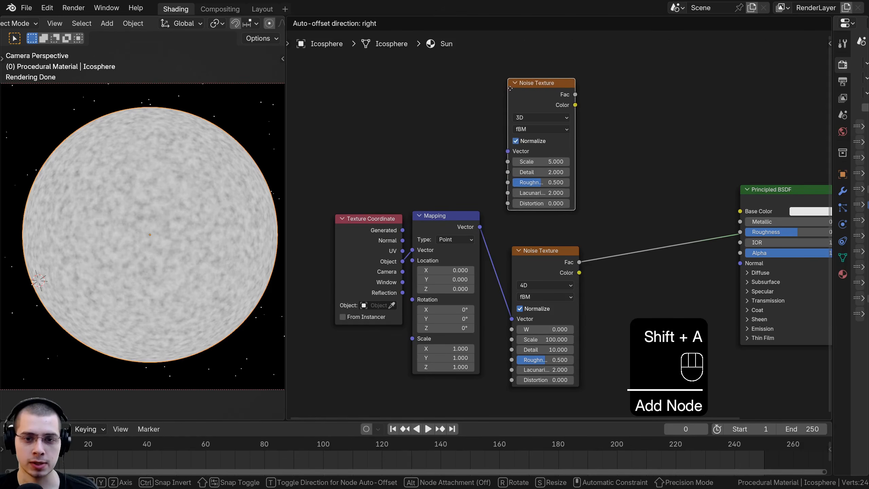
pyautogui.click(513, 111)
pyautogui.moveTo(479, 226); pyautogui.dragTo(510, 174)
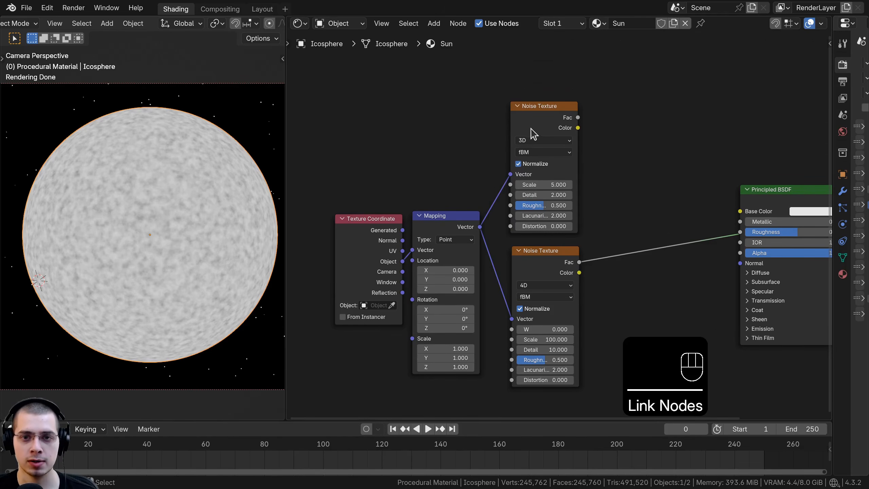
# Step: Preview the upper Noise Texture's Fac output on the sphere and nudge its node into place
pyautogui.keyDown('ctrl'); pyautogui.keyDown('shift'); pyautogui.click(548, 135); pyautogui.keyUp('shift'); pyautogui.keyUp('ctrl')
pyautogui.scroll(2, 568, 124)
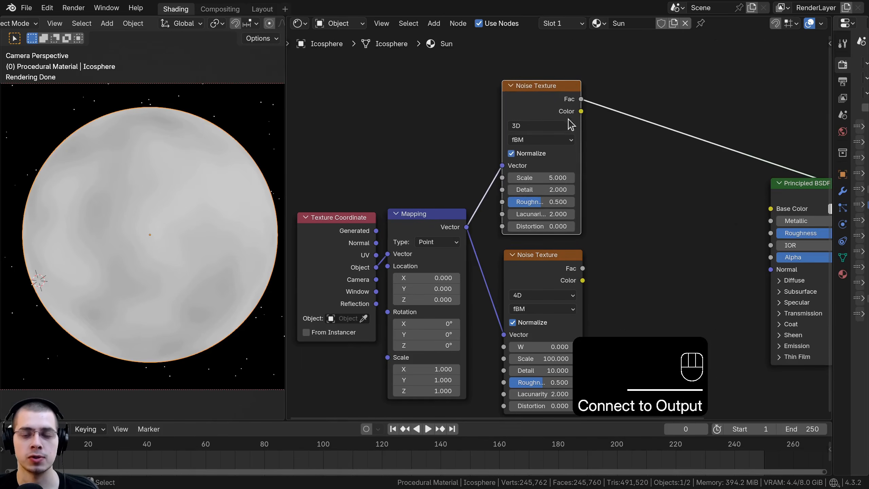
pyautogui.moveTo(569, 122); pyautogui.dragTo(572, 126)
pyautogui.scroll(2, 619, 163)
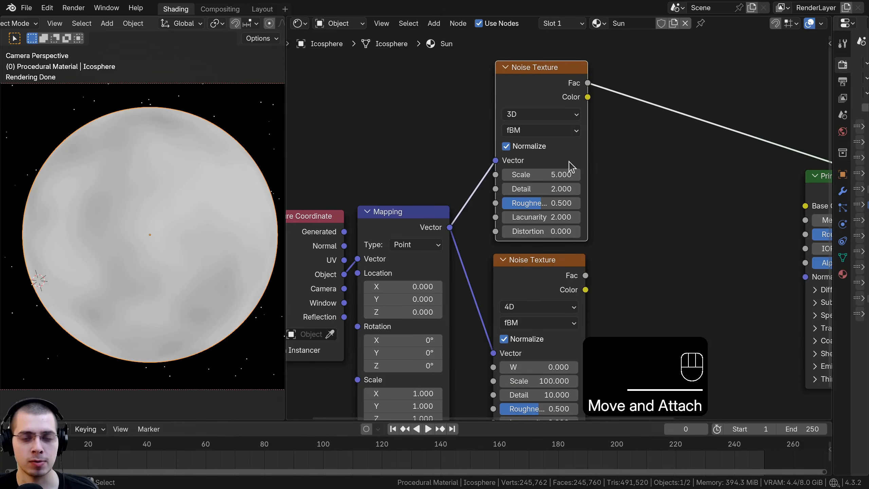
pyautogui.scroll(1, 567, 159)
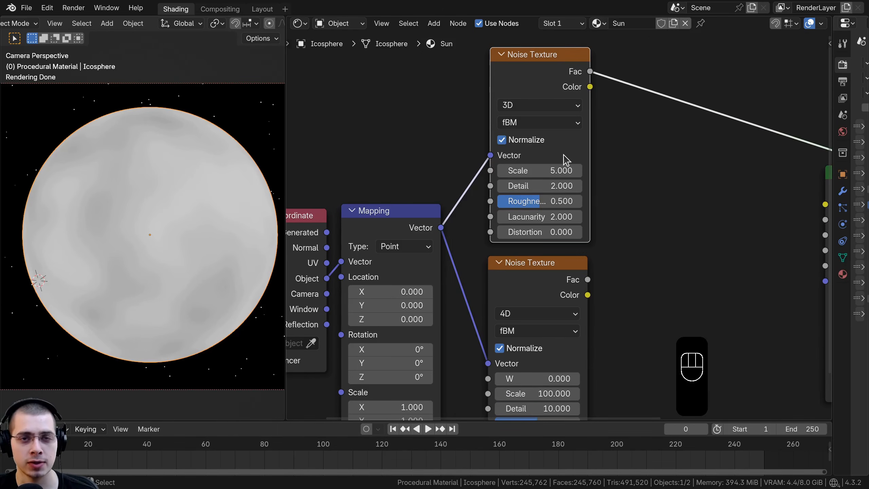
pyautogui.keyDown('shift'); pyautogui.moveTo(548, 83); pyautogui.dragTo(550, 94, button='middle'); pyautogui.keyUp('shift')
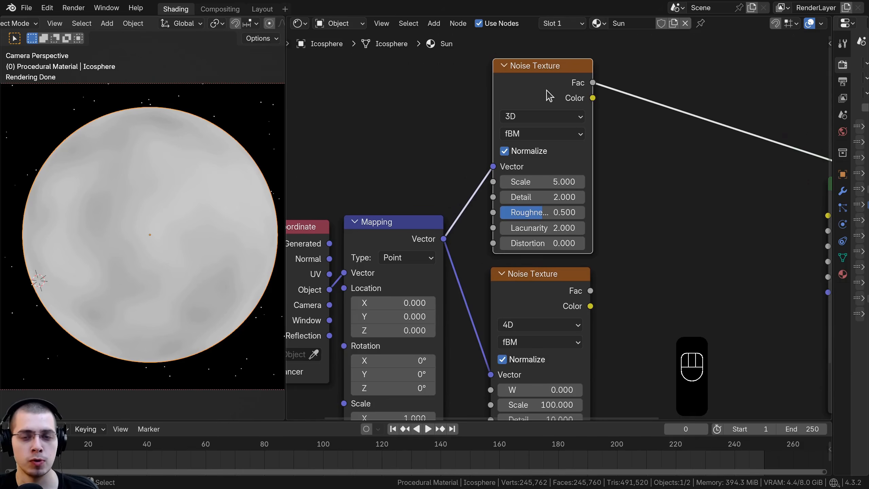
pyautogui.press('g')
pyautogui.rightClick(496, 82)
pyautogui.press('g')
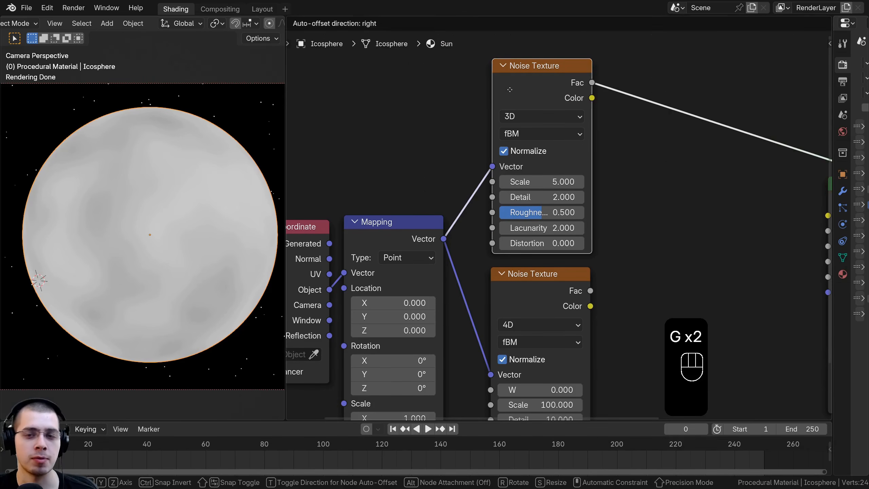
pyautogui.click(510, 90)
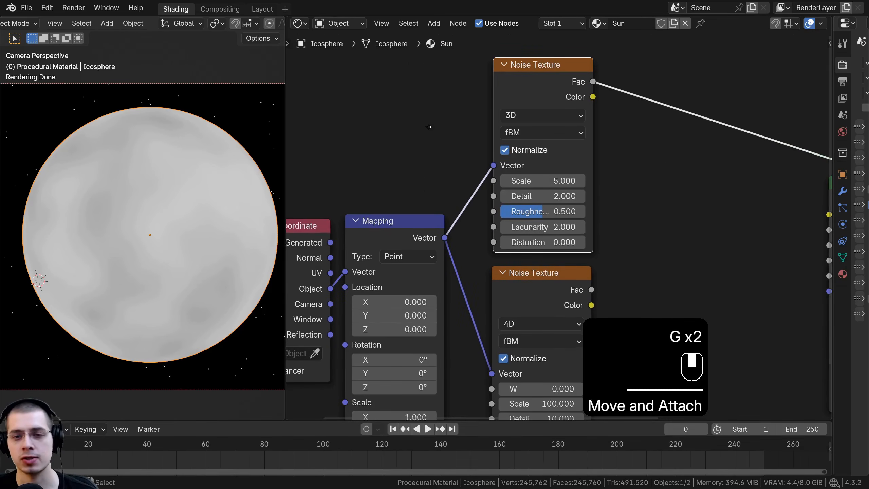
# Step: Turn off Normalize on the upper Noise Texture and set its scale to 10
pyautogui.scroll(2, 518, 125)
pyautogui.moveTo(518, 123); pyautogui.dragTo(517, 114, button='middle')
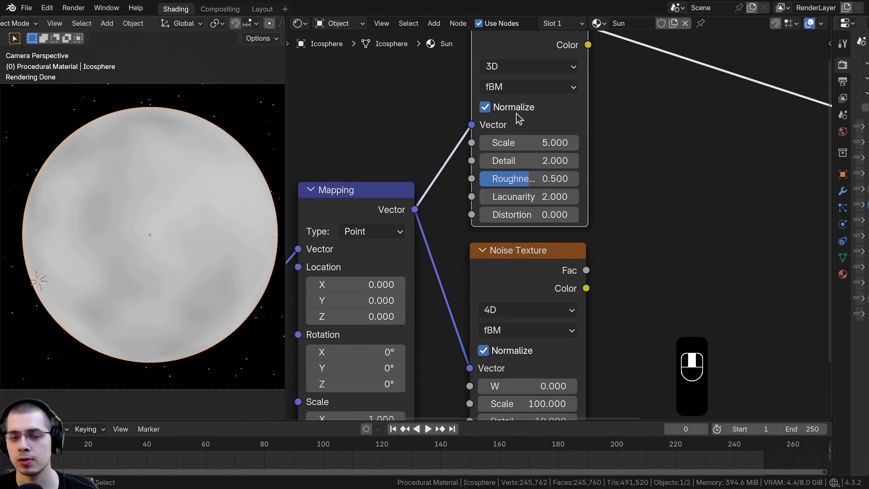
pyautogui.click(485, 108)
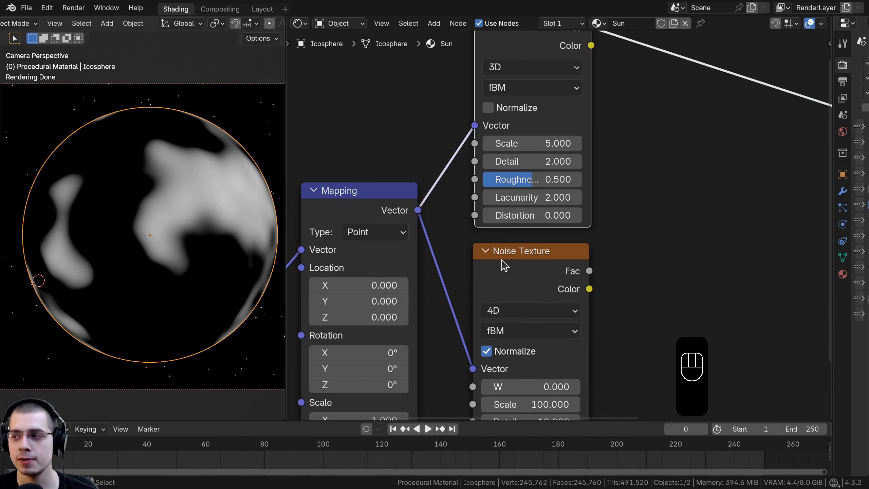
pyautogui.click(558, 146)
pyautogui.write('10')
pyautogui.press('Return')
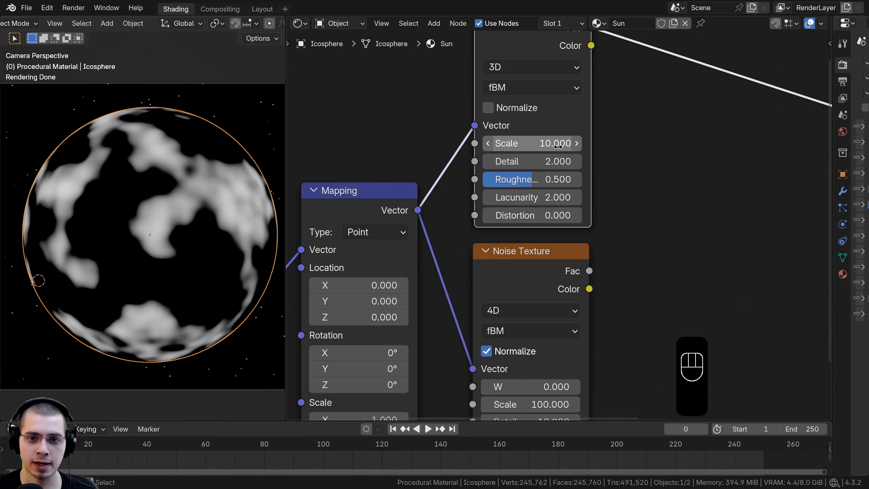
# Step: Set the upper Noise Texture's detail to 10 and its roughness to 1
pyautogui.click(557, 162)
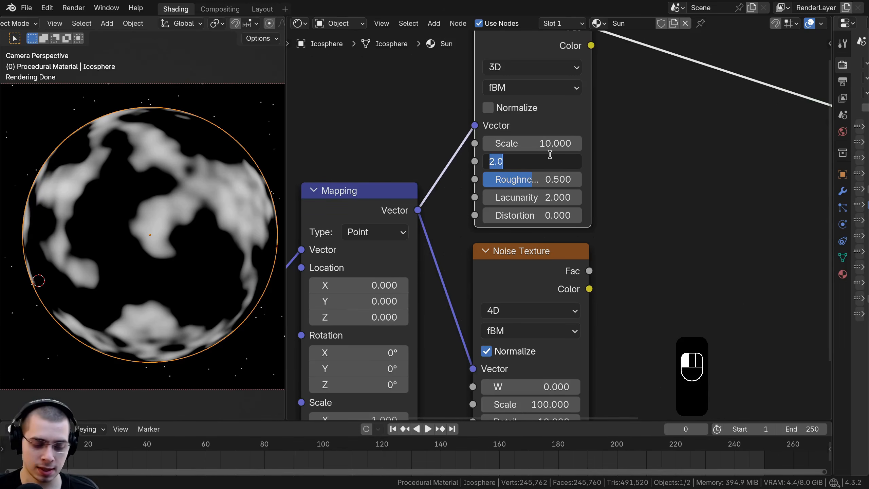
pyautogui.press('Return')
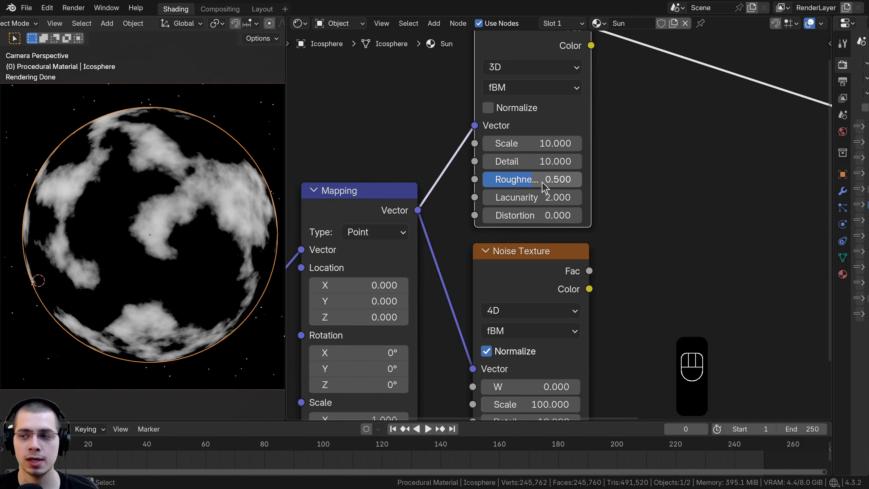
pyautogui.moveTo(532, 179); pyautogui.dragTo(564, 179)
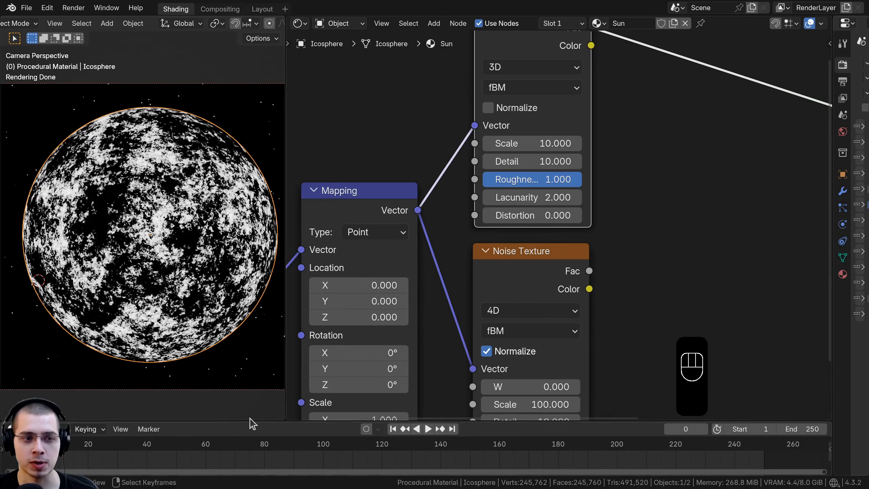
# Step: Frame the node tree and preview the lower 4D Noise Texture on the sphere
pyautogui.press('Home')
pyautogui.keyDown('ctrl'); pyautogui.keyDown('shift'); pyautogui.click(500, 237); pyautogui.keyUp('shift'); pyautogui.keyUp('ctrl')
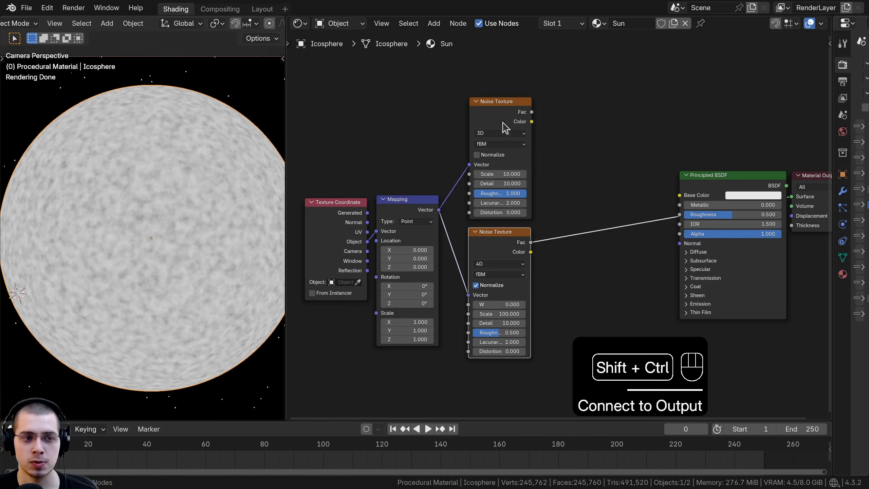
# Step: Preview both Noise Textures in turn, and insert a Mix Color node on the lower Noise Texture's output link
pyautogui.keyDown('ctrl'); pyautogui.keyDown('shift'); pyautogui.click(506, 124); pyautogui.keyUp('shift'); pyautogui.keyUp('ctrl')
pyautogui.keyDown('ctrl'); pyautogui.keyDown('shift'); pyautogui.click(514, 250); pyautogui.keyUp('shift'); pyautogui.keyUp('ctrl')
pyautogui.moveTo(576, 174); pyautogui.dragTo(550, 173, button='middle')
pyautogui.hotkey('shift', 'a')
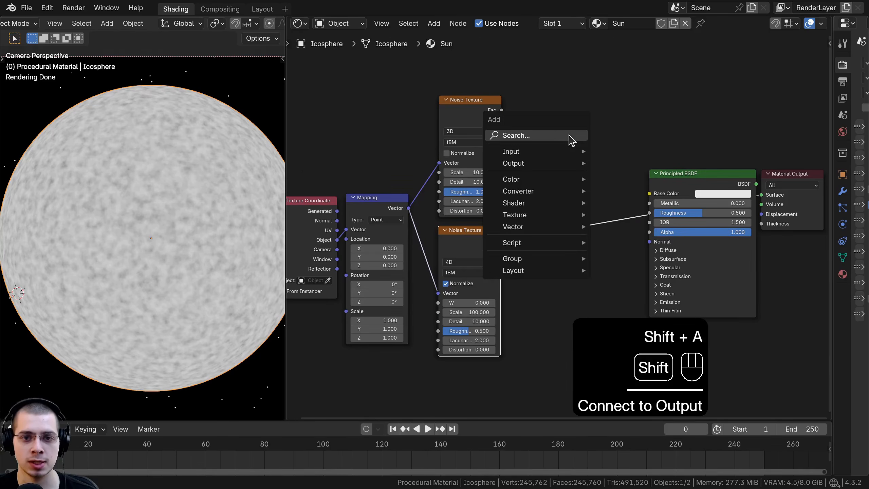
pyautogui.click(568, 139)
pyautogui.write('mix')
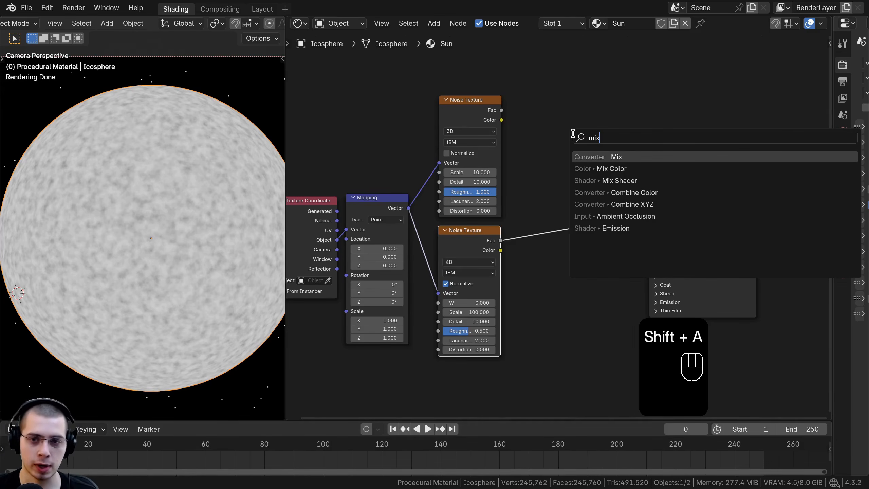
pyautogui.click(586, 165)
pyautogui.click(541, 161)
# Step: Reroute the lower Noise Texture's Fac into the Mix node's B and connect the upper Noise Texture's Fac to A
pyautogui.scroll(4, 504, 237)
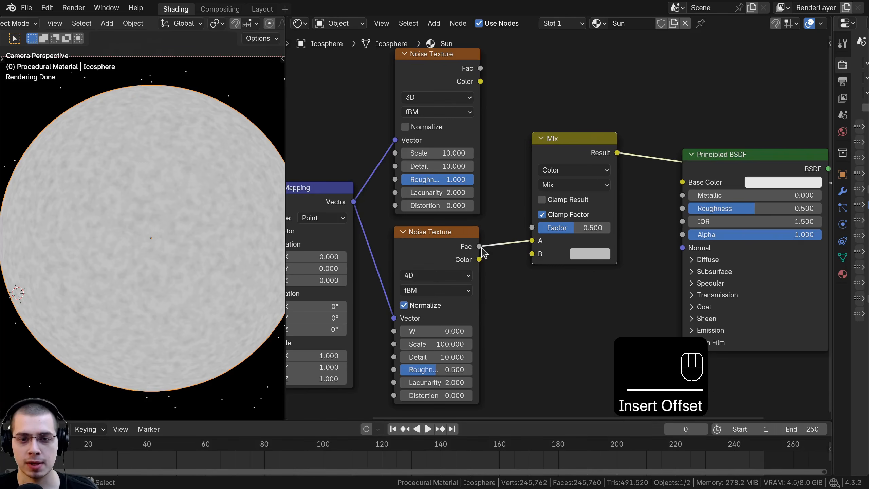
pyautogui.moveTo(526, 241); pyautogui.dragTo(527, 253)
pyautogui.scroll(-1, 508, 214)
pyautogui.moveTo(508, 213); pyautogui.dragTo(528, 241, button='middle')
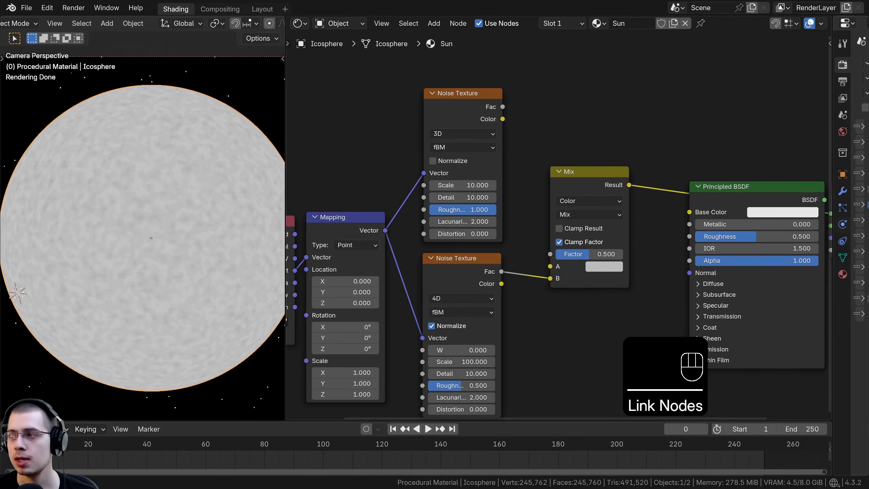
pyautogui.click(470, 97)
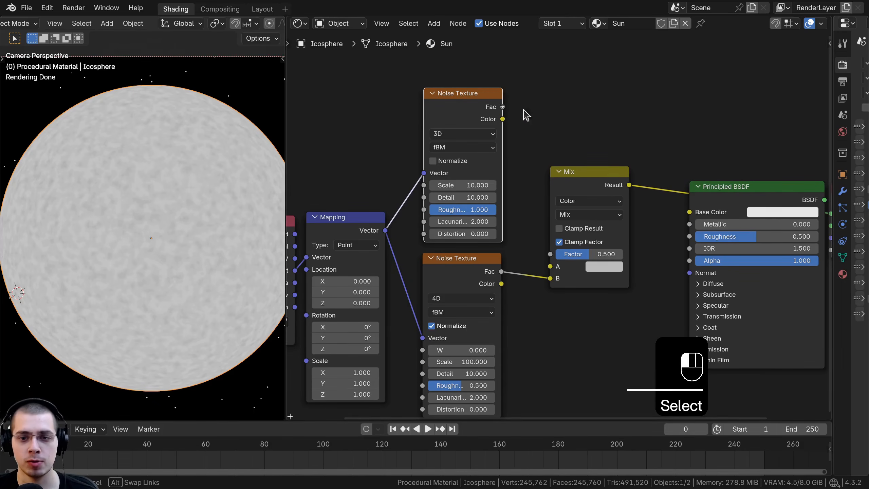
pyautogui.moveTo(502, 107); pyautogui.dragTo(620, 268)
# Step: Set the Mix node's factor to 0.9
pyautogui.scroll(2, 574, 240)
pyautogui.click(621, 266)
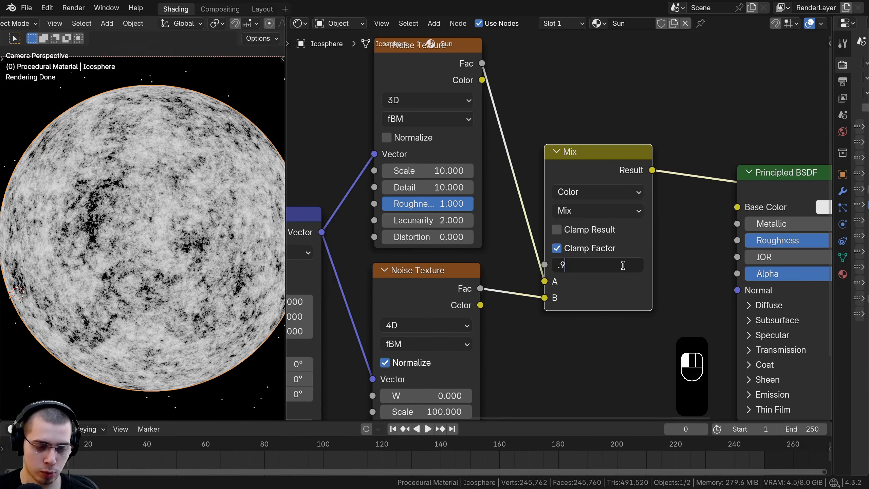
pyautogui.press('Return')
# Step: Preview the lower noise, the upper noise and the combined Mix result on the sphere for comparison
pyautogui.keyDown('ctrl'); pyautogui.keyDown('shift'); pyautogui.click(438, 293); pyautogui.keyUp('shift'); pyautogui.keyUp('ctrl')
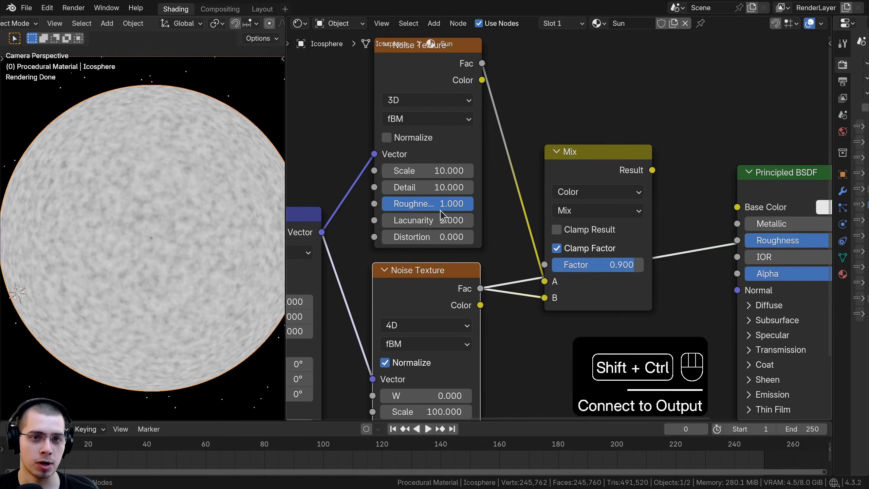
pyautogui.keyDown('ctrl'); pyautogui.keyDown('shift'); pyautogui.click(439, 58); pyautogui.keyUp('shift'); pyautogui.keyUp('ctrl')
pyautogui.keyDown('ctrl'); pyautogui.keyDown('shift'); pyautogui.click(601, 166); pyautogui.keyUp('shift'); pyautogui.keyUp('ctrl')
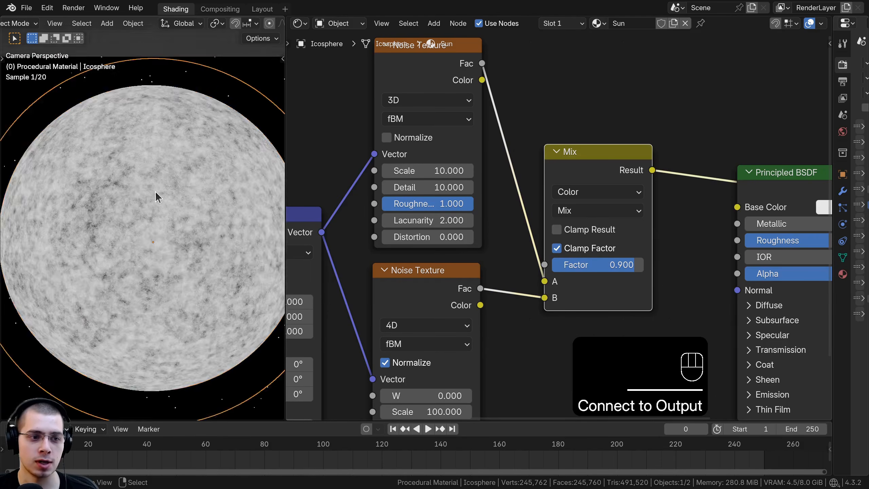
pyautogui.scroll(1, 155, 191)
pyautogui.keyDown('shift'); pyautogui.moveTo(155, 191); pyautogui.dragTo(198, 186, button='middle'); pyautogui.keyUp('shift')
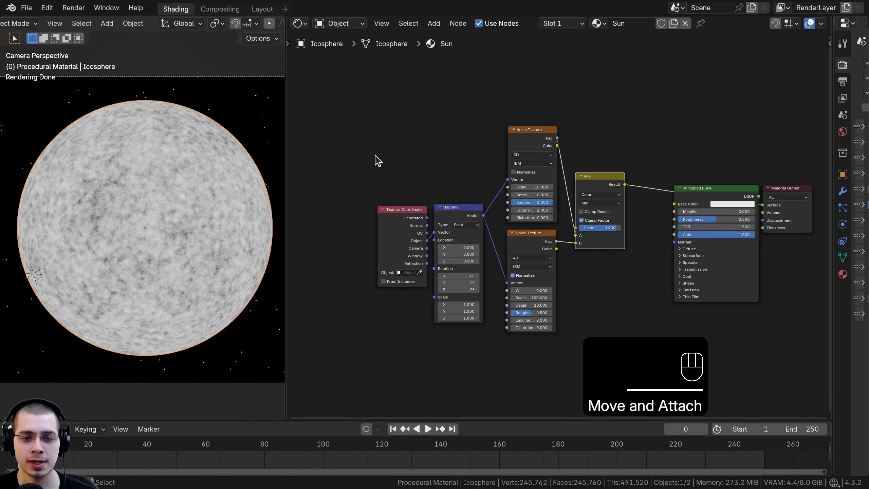
# Step: Move the Texture Coordinate and Mapping nodes slightly away from the noise nodes and group them in a frame
pyautogui.click(364, 138)
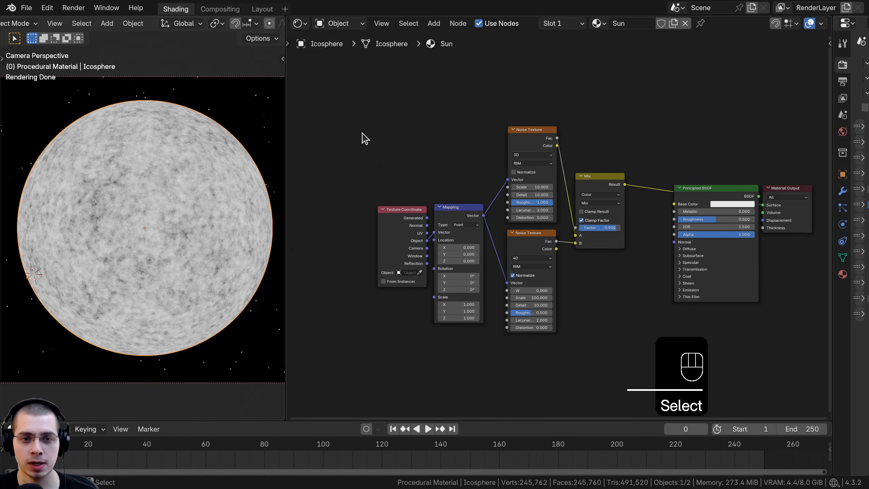
pyautogui.moveTo(372, 148); pyautogui.dragTo(467, 247)
pyautogui.press('g')
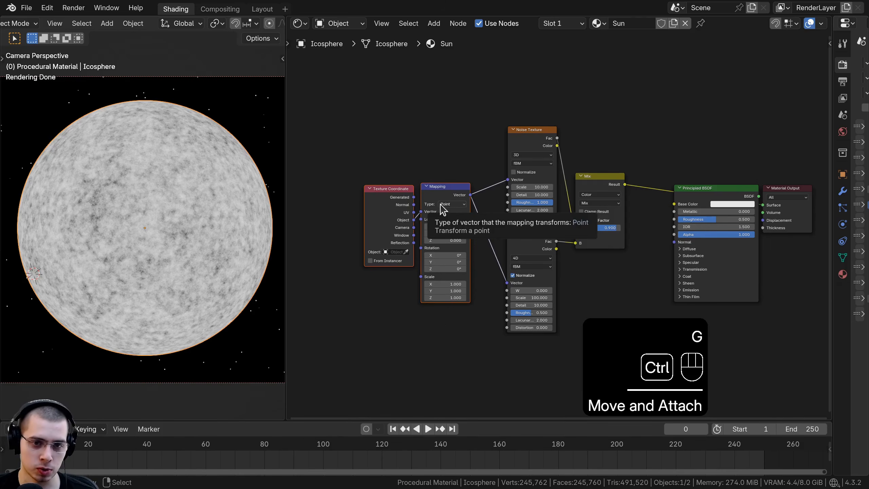
pyautogui.hotkey('ctrl', 'j')
pyautogui.click(633, 333)
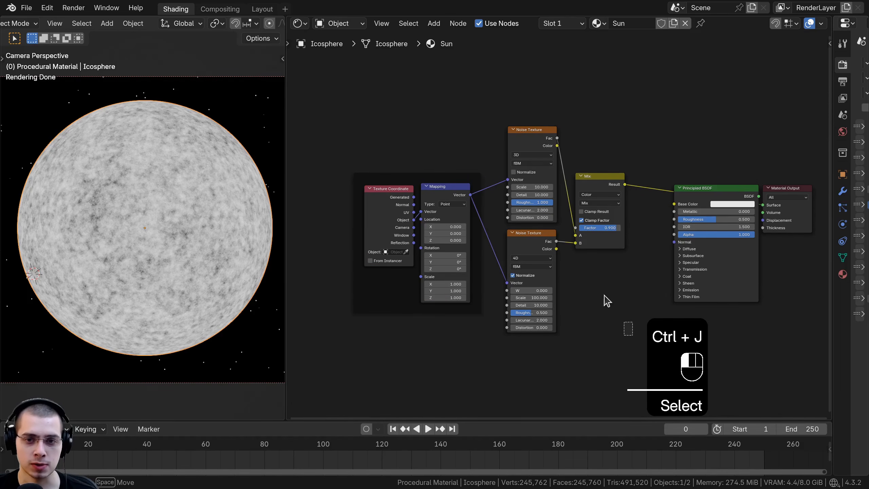
# Step: Group both Noise Textures and the Mix node in a frame labelled "Noise"
pyautogui.moveTo(633, 335); pyautogui.dragTo(544, 129)
pyautogui.hotkey('ctrl', 'j')
pyautogui.press('F2')
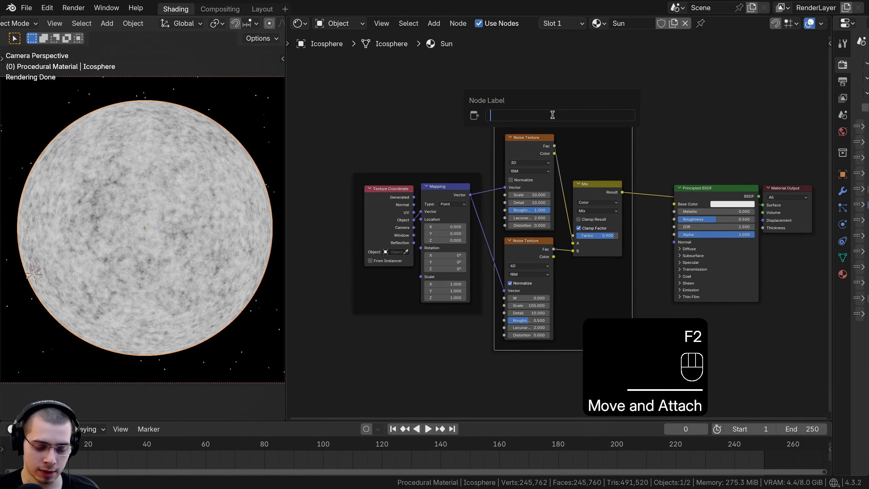
pyautogui.press('Return')
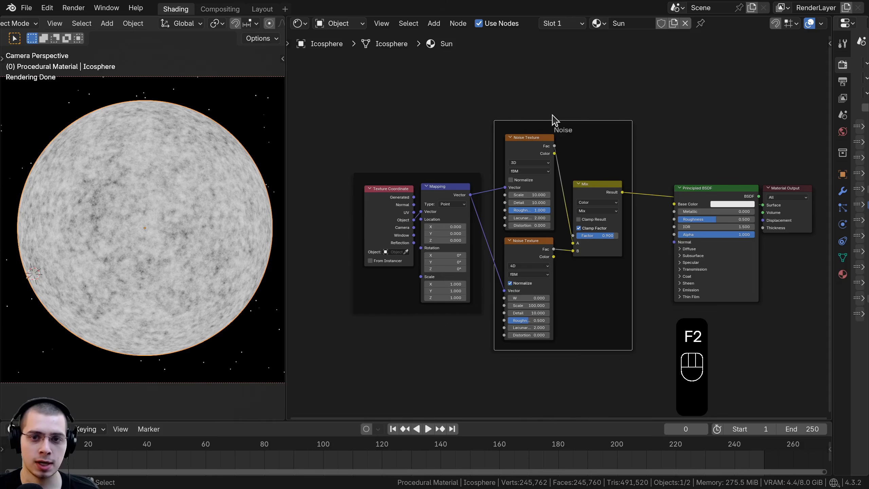
# Step: Label the frame around the Texture Coordinate and Mapping nodes "Mapping" and deselect everything
pyautogui.moveTo(467, 171); pyautogui.dragTo(494, 170, button='middle')
pyautogui.scroll(2, 494, 170)
pyautogui.click(451, 174)
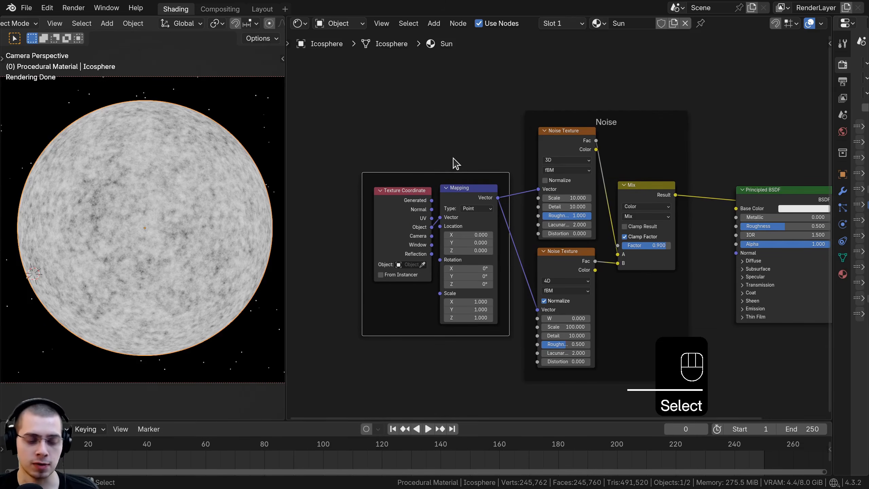
pyautogui.press('F2')
pyautogui.write('Mapping')
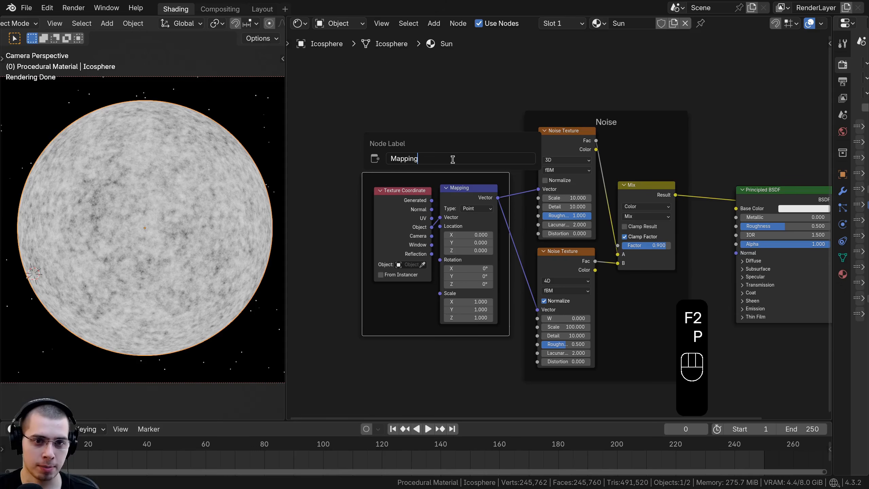
pyautogui.press('Return')
pyautogui.press('a')
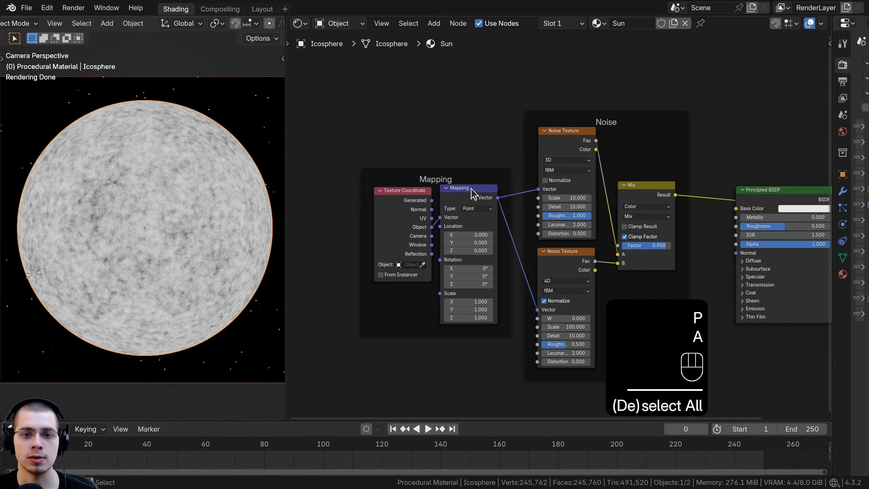
# Step: Add a Color Ramp node in the empty space above the Principled BSDF
pyautogui.scroll(-5, 622, 181)
pyautogui.moveTo(660, 178); pyautogui.dragTo(555, 190, button='middle')
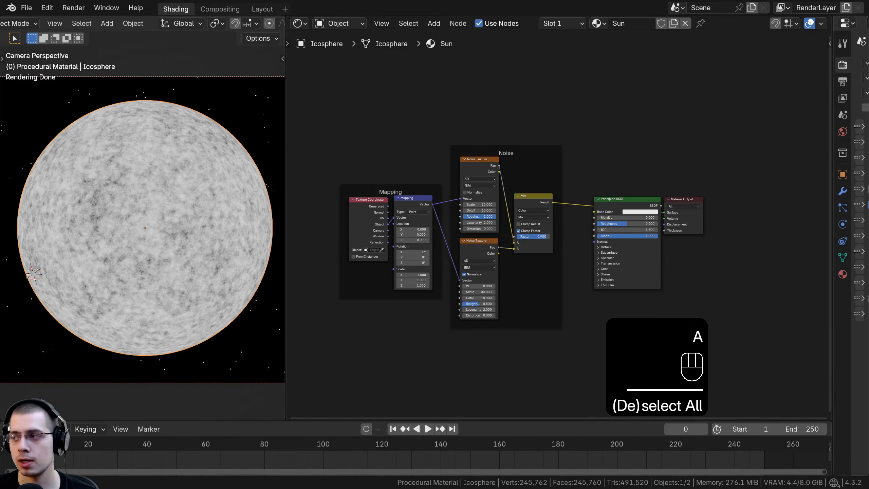
pyautogui.moveTo(590, 144); pyautogui.dragTo(438, 147, button='middle')
pyautogui.scroll(1, 435, 141)
pyautogui.moveTo(445, 107); pyautogui.dragTo(463, 125, button='middle')
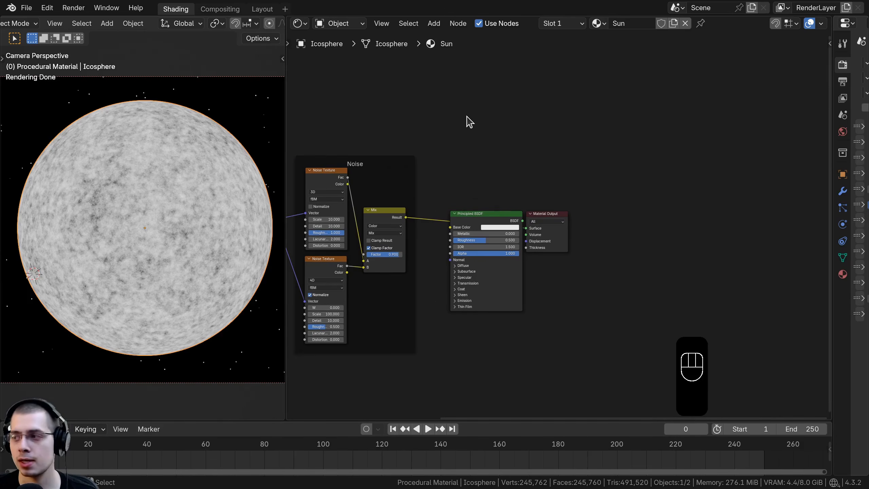
pyautogui.hotkey('shift', 'a')
pyautogui.write('col')
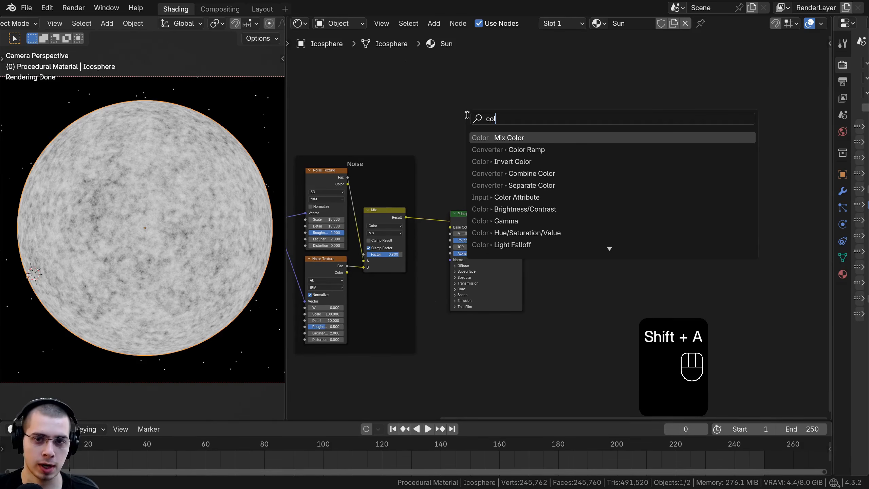
pyautogui.press('Down')
pyautogui.press('Return')
pyautogui.click(461, 112)
# Step: Move the Principled BSDF and Material Output nodes farther from the Noise frame to make room
pyautogui.moveTo(475, 182); pyautogui.dragTo(533, 254)
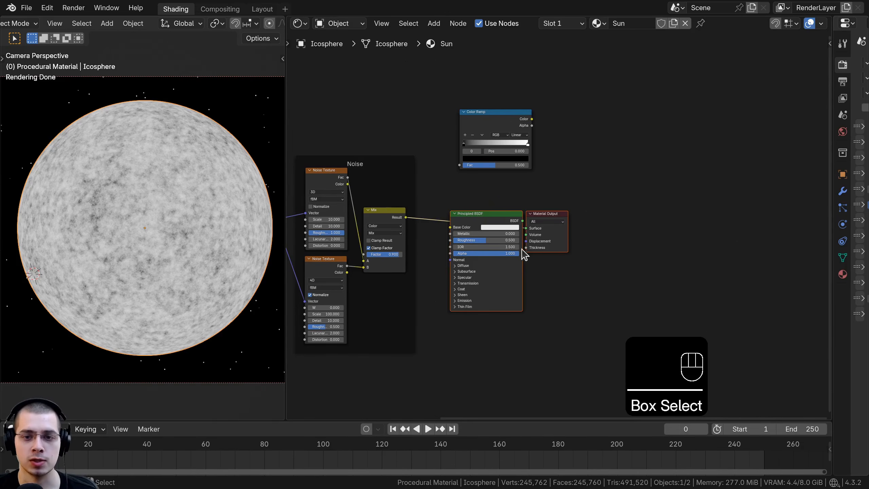
pyautogui.press('g')
pyautogui.scroll(2, 425, 269)
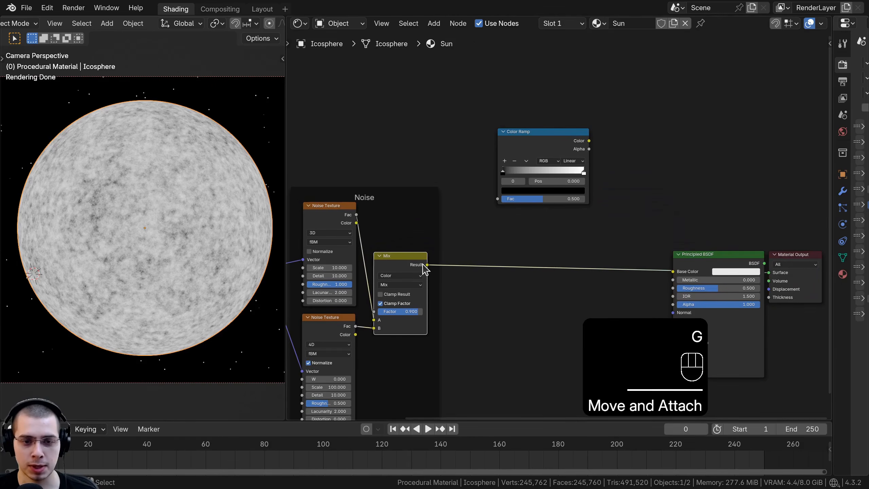
# Step: Feed the noise Mix result through the Color Ramp to the output and move its black stop to position 0.324
pyautogui.moveTo(397, 202); pyautogui.dragTo(497, 199)
pyautogui.keyDown('ctrl'); pyautogui.scroll(-2, 562, 121); pyautogui.keyUp('ctrl')
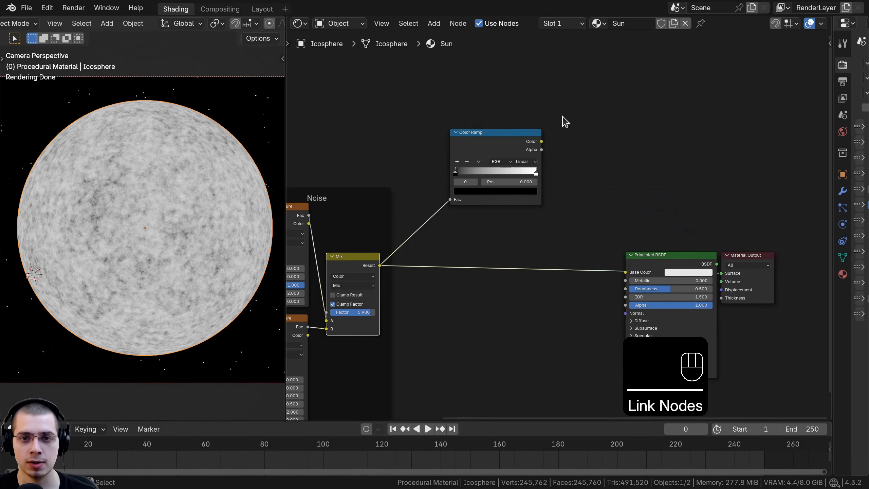
pyautogui.keyDown('ctrl'); pyautogui.keyDown('shift'); pyautogui.click(501, 148); pyautogui.keyUp('shift'); pyautogui.keyUp('ctrl')
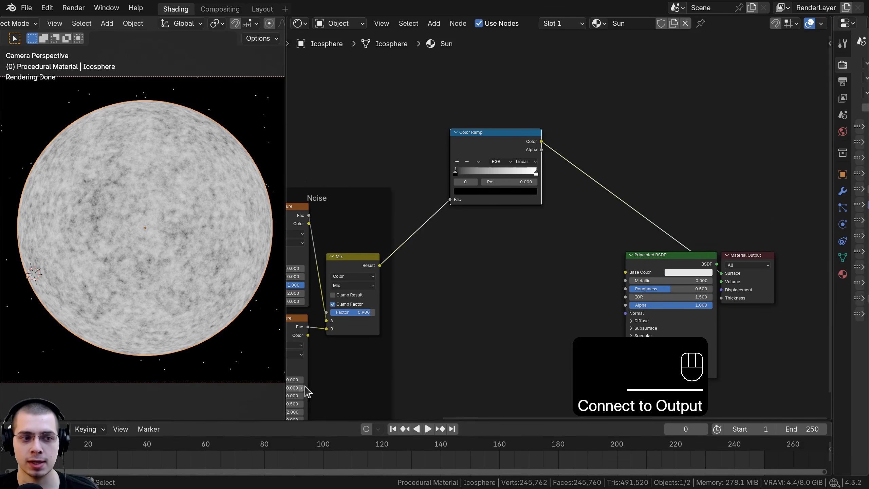
pyautogui.scroll(3, 564, 183)
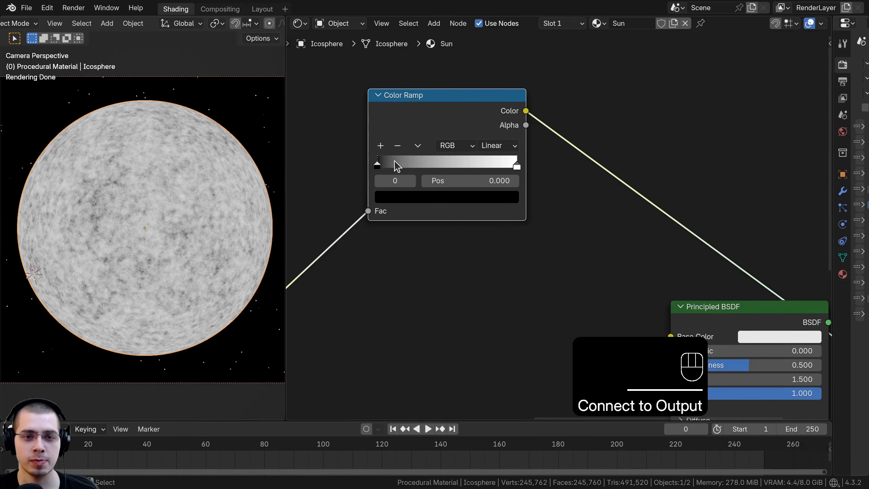
pyautogui.moveTo(377, 164); pyautogui.dragTo(424, 165)
# Step: Insert a Mix Color node after the Color Ramp, with the ramp's Color output driving its Factor
pyautogui.moveTo(696, 196); pyautogui.dragTo(612, 172, button='middle')
pyautogui.hotkey('shift', 'a')
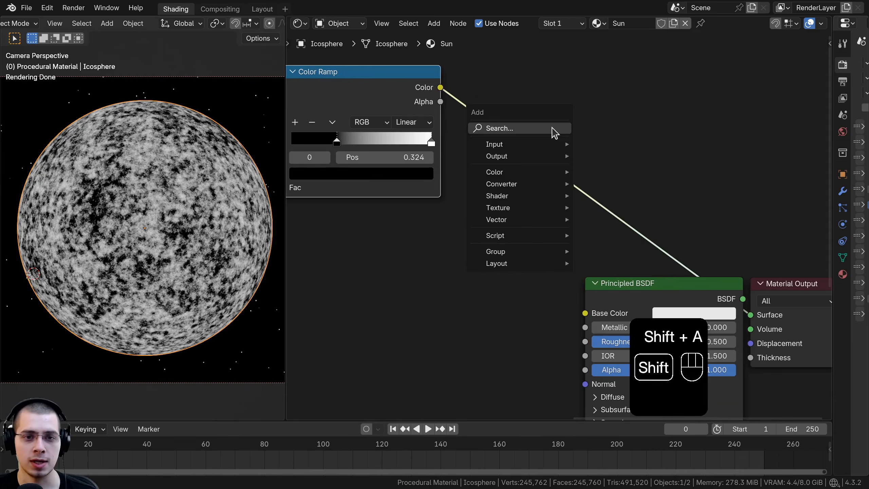
pyautogui.write('mix')
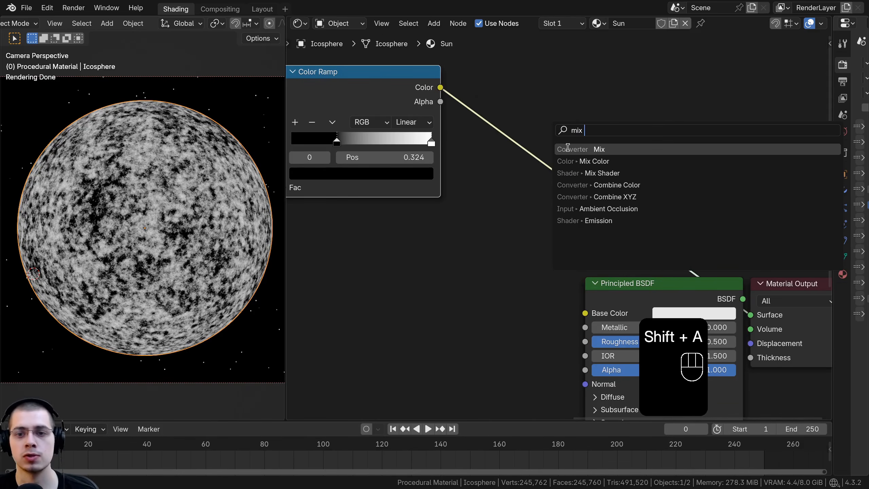
pyautogui.click(576, 160)
pyautogui.click(477, 66)
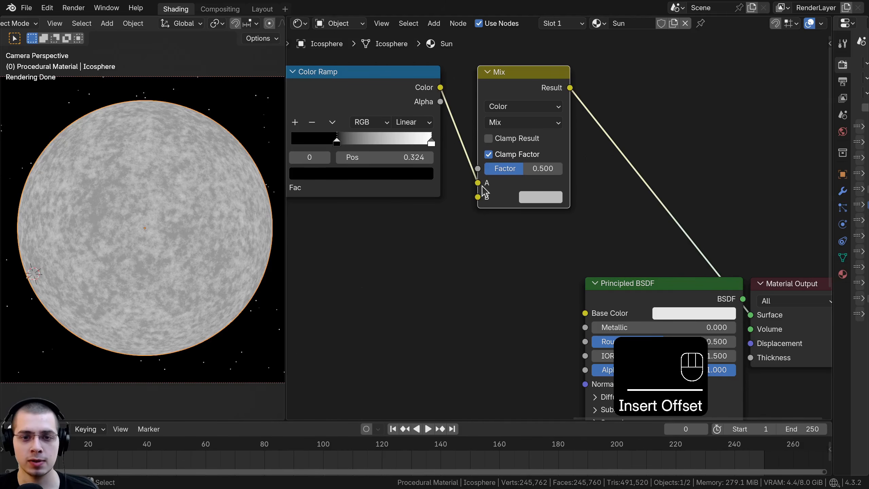
pyautogui.moveTo(478, 183); pyautogui.dragTo(478, 169)
pyautogui.moveTo(503, 72); pyautogui.dragTo(486, 67)
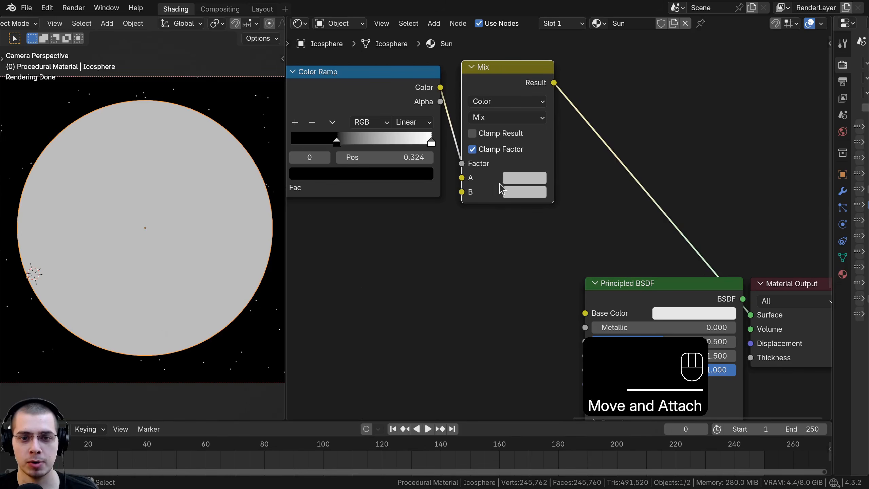
# Step: Try a pale yellow-green for color A and a blue for color B on the new Mix node
pyautogui.click(523, 181)
pyautogui.moveTo(552, 249); pyautogui.dragTo(552, 247)
pyautogui.click(514, 193)
pyautogui.moveTo(588, 212); pyautogui.dragTo(576, 217)
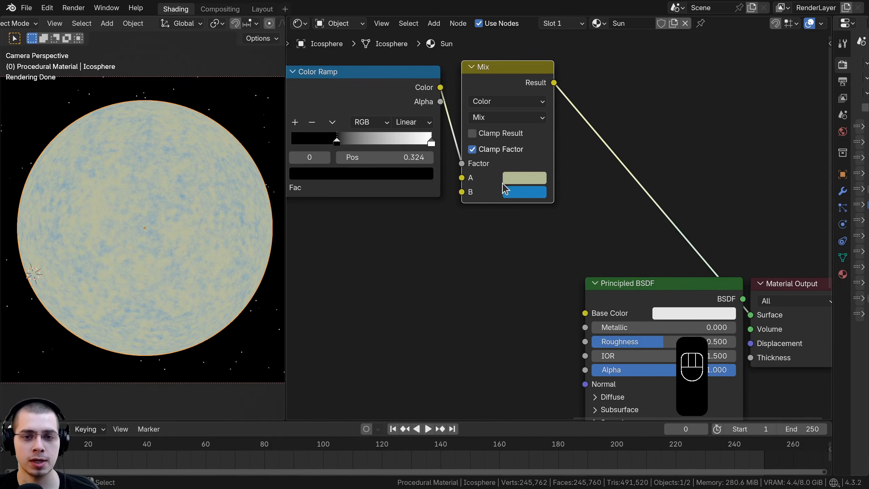
# Step: Set the new Mix node's color A to bright red and color B to orange #FF8540, and review both colors
pyautogui.click(526, 194)
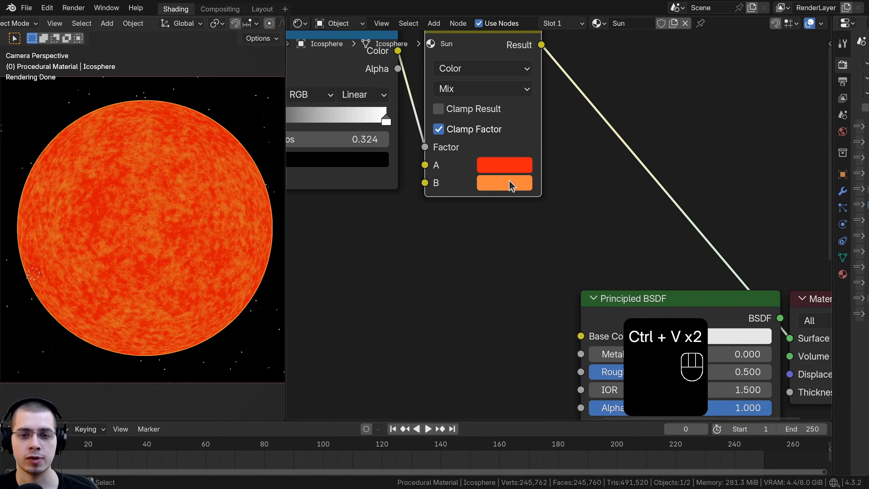
pyautogui.scroll(2, 511, 183)
pyautogui.moveTo(510, 182); pyautogui.dragTo(515, 134, button='middle')
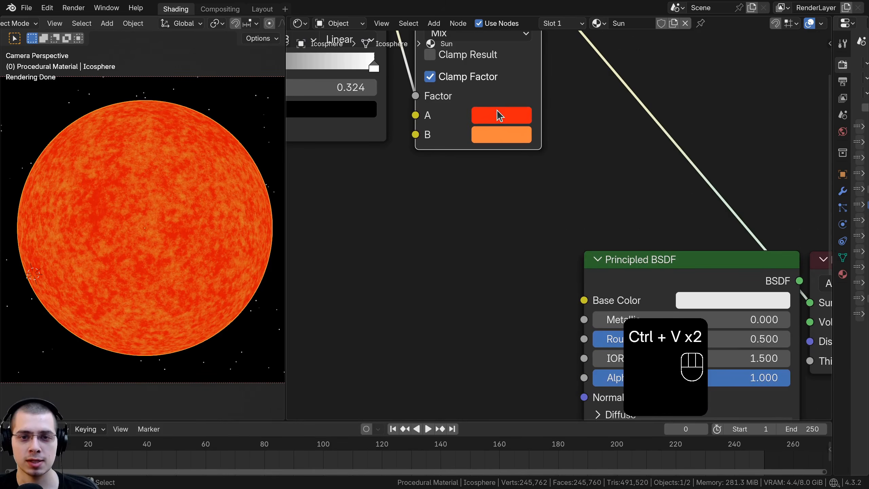
pyautogui.click(497, 110)
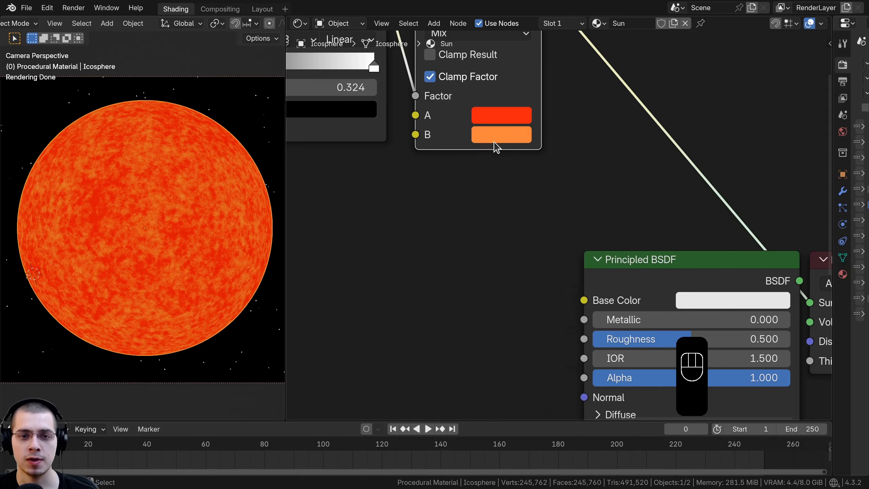
pyautogui.moveTo(496, 144); pyautogui.dragTo(498, 128, button='middle')
pyautogui.click(496, 122)
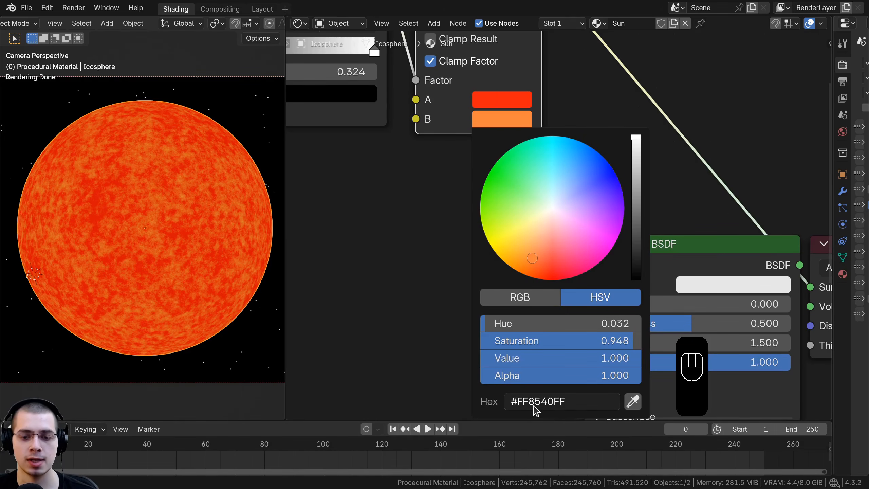
pyautogui.scroll(-9, 473, 255)
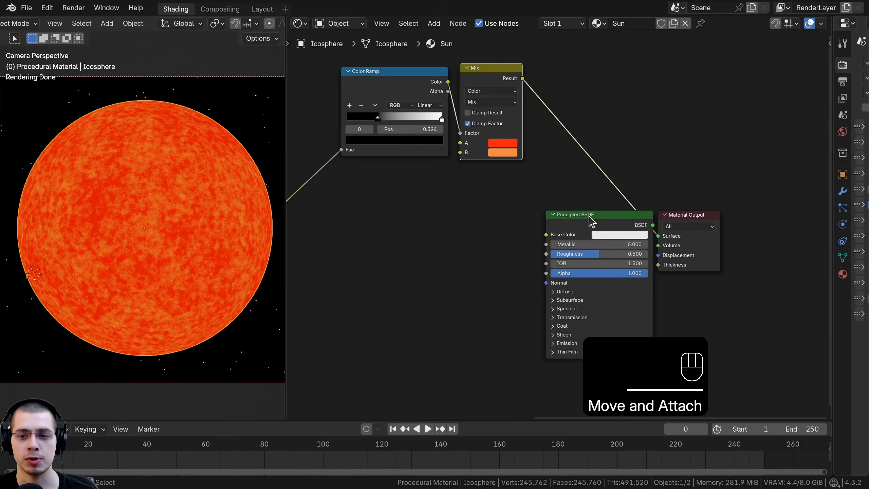
# Step: Replace the Principled BSDF with an Emission shader, wired between the color Mix node's Result and the Material Output's Surface
pyautogui.moveTo(587, 214); pyautogui.dragTo(520, 215)
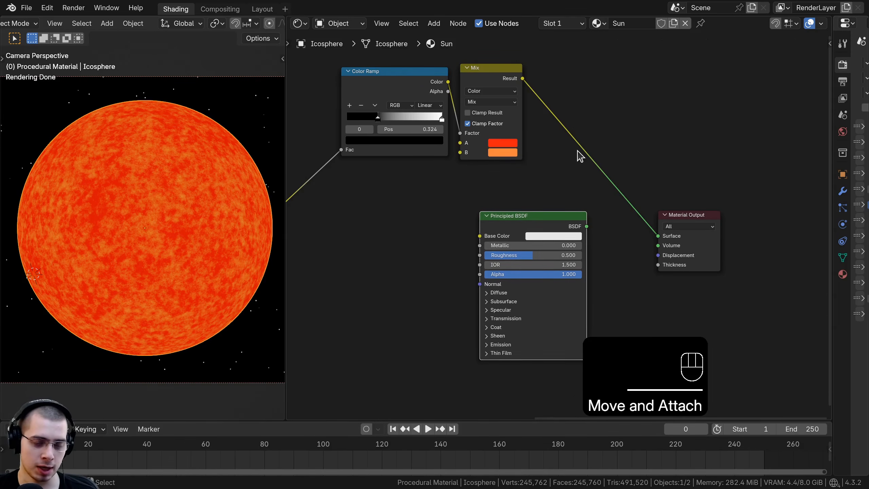
pyautogui.press('x')
pyautogui.hotkey('shift', 'a')
pyautogui.write('em')
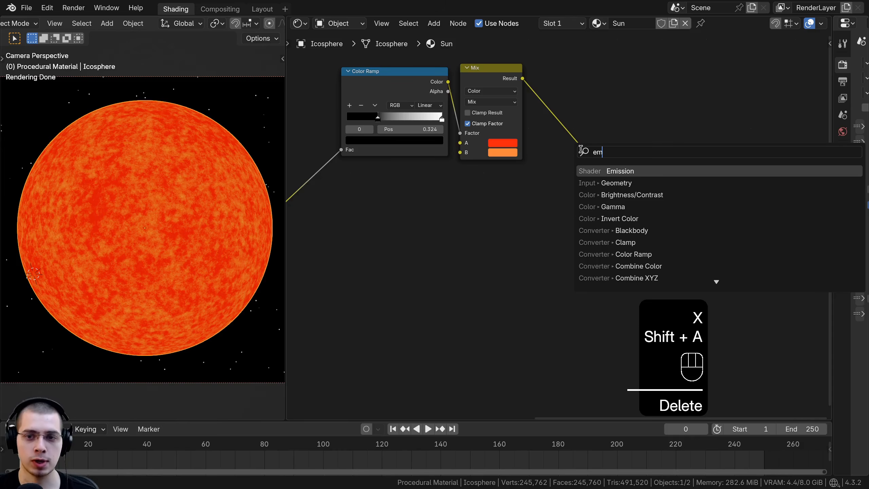
pyautogui.press('Return')
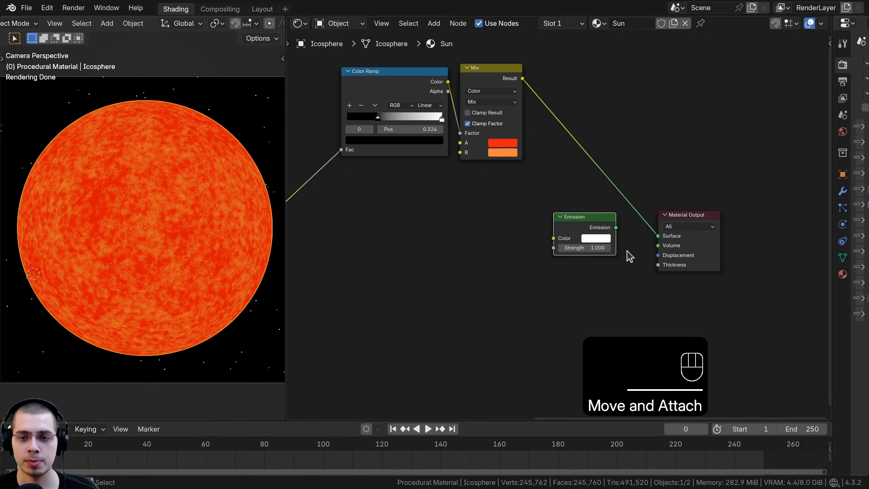
pyautogui.click(631, 236)
pyautogui.moveTo(625, 228); pyautogui.dragTo(636, 191)
pyautogui.moveTo(674, 234); pyautogui.dragTo(674, 237)
pyautogui.moveTo(584, 229); pyautogui.dragTo(613, 225)
pyautogui.scroll(-1, 492, 151)
pyautogui.moveTo(491, 65); pyautogui.dragTo(615, 231)
# Step: Group the Color Ramp and its color Mix node in a frame labelled Color
pyautogui.scroll(1, 171, 200)
pyautogui.scroll(-2, 603, 234)
pyautogui.press('a')
pyautogui.scroll(-1, 612, 232)
pyautogui.press('a')
pyautogui.press('a')
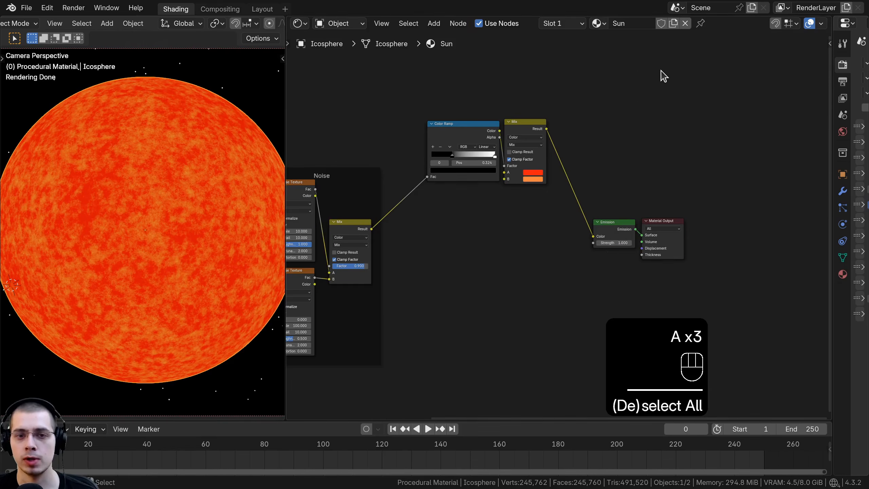
pyautogui.moveTo(632, 73); pyautogui.dragTo(452, 190)
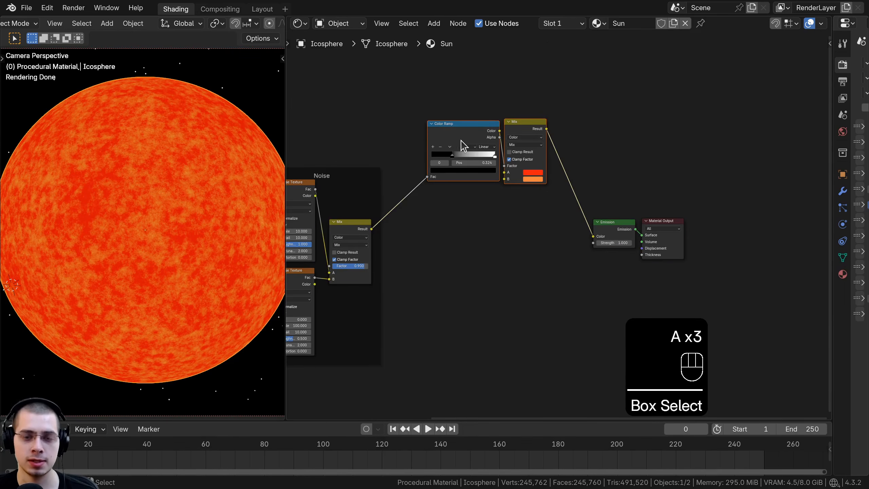
pyautogui.hotkey('ctrl', 'j')
pyautogui.press('a')
pyautogui.moveTo(510, 126); pyautogui.dragTo(505, 105)
pyautogui.press('F2')
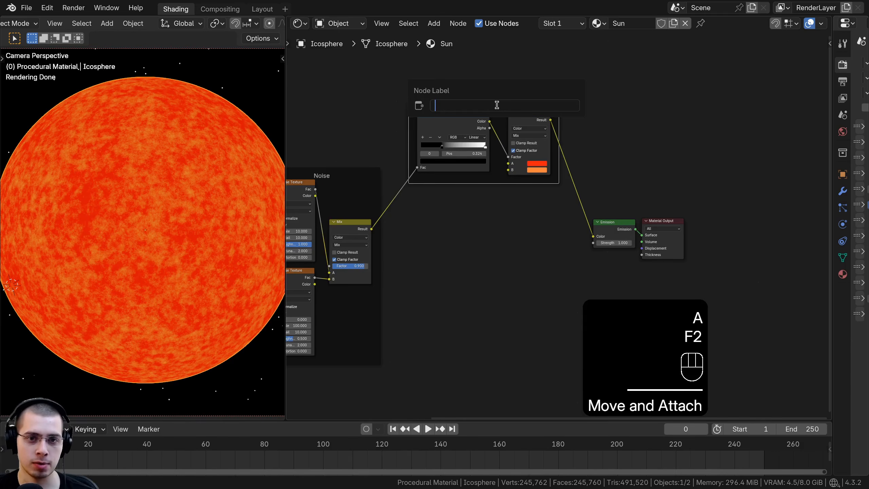
pyautogui.press('Return')
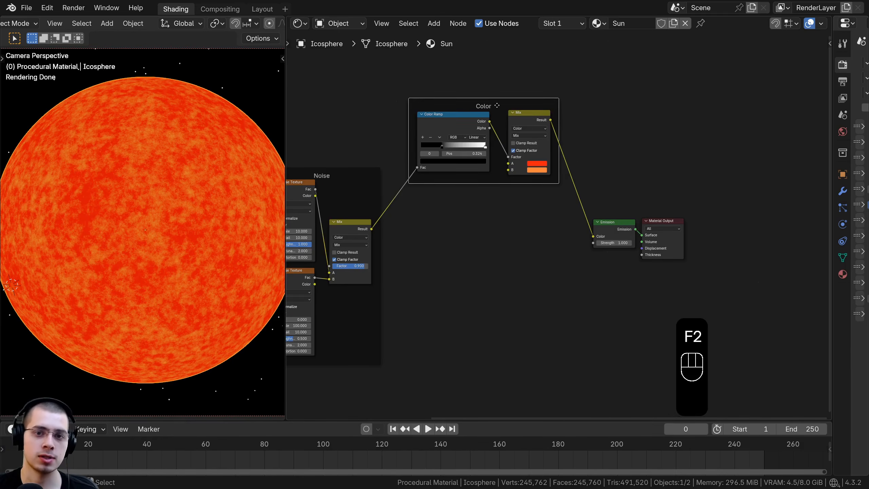
# Step: Space the Mix node away from the Color Ramp inside the frame and move the Emission and Material Output nodes farther from it
pyautogui.press('a')
pyautogui.scroll(-1, 519, 108)
pyautogui.moveTo(532, 120); pyautogui.dragTo(550, 127)
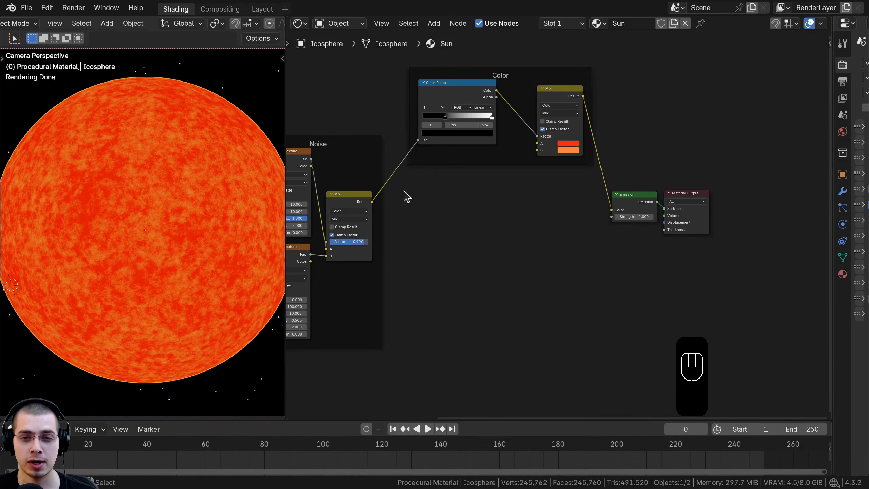
pyautogui.moveTo(599, 182); pyautogui.dragTo(715, 254)
pyautogui.press('g')
pyautogui.click(715, 253)
pyautogui.press('a')
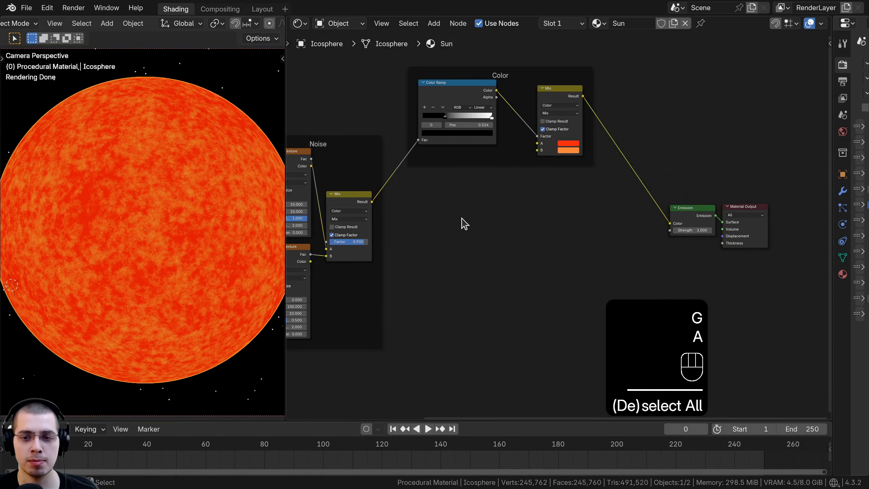
# Step: Add a Layer Weight node below the Color frame and preview its Fresnel output on the sphere
pyautogui.scroll(1, 688, 238)
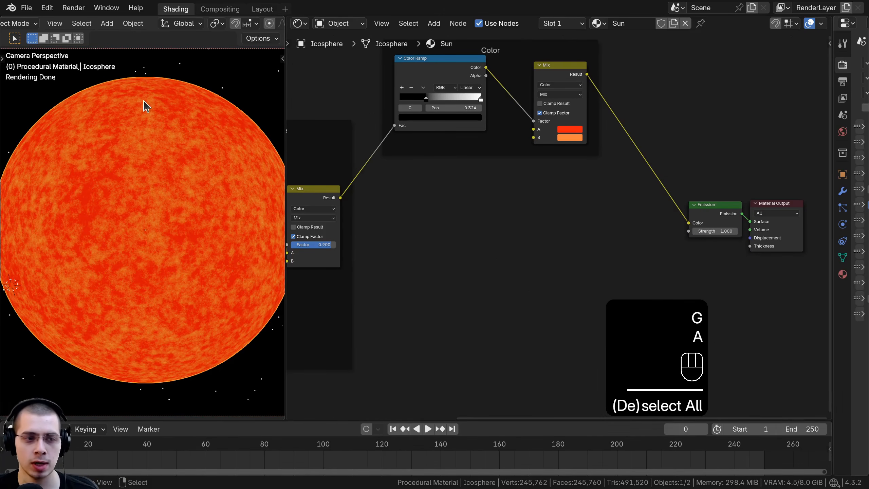
pyautogui.scroll(-1, 485, 239)
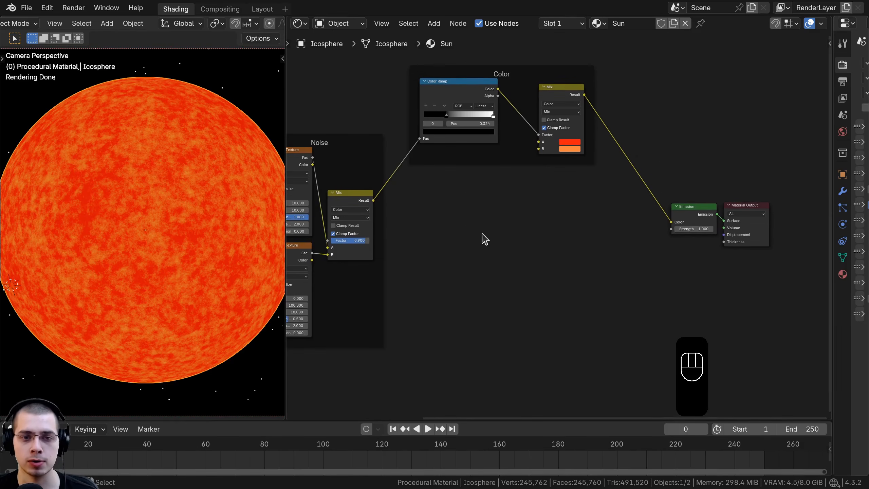
pyautogui.hotkey('shift', 'a')
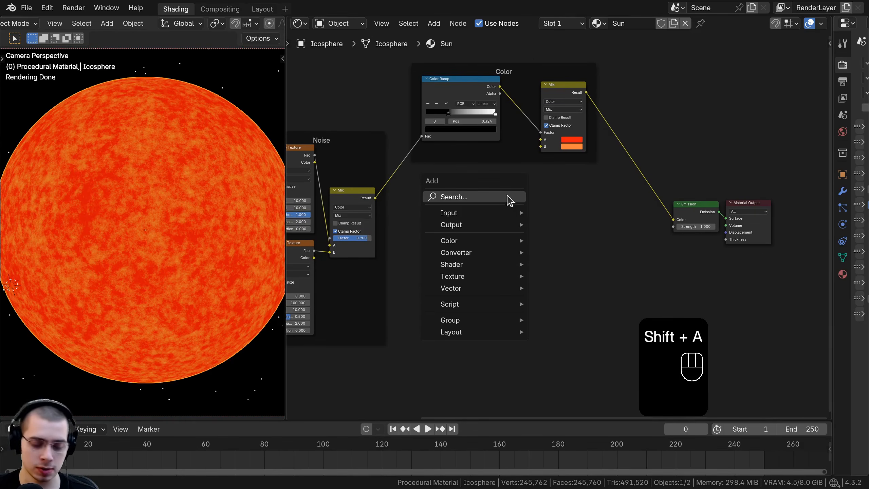
pyautogui.write('lay')
pyautogui.click(533, 217)
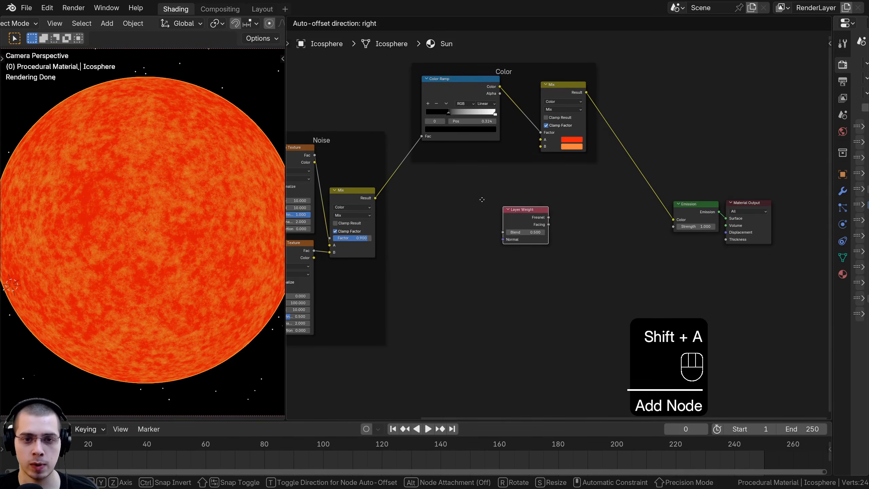
pyautogui.click(467, 192)
pyautogui.keyDown('ctrl'); pyautogui.keyDown('shift'); pyautogui.click(470, 191); pyautogui.keyUp('shift'); pyautogui.keyUp('ctrl')
pyautogui.scroll(-1, 110, 213)
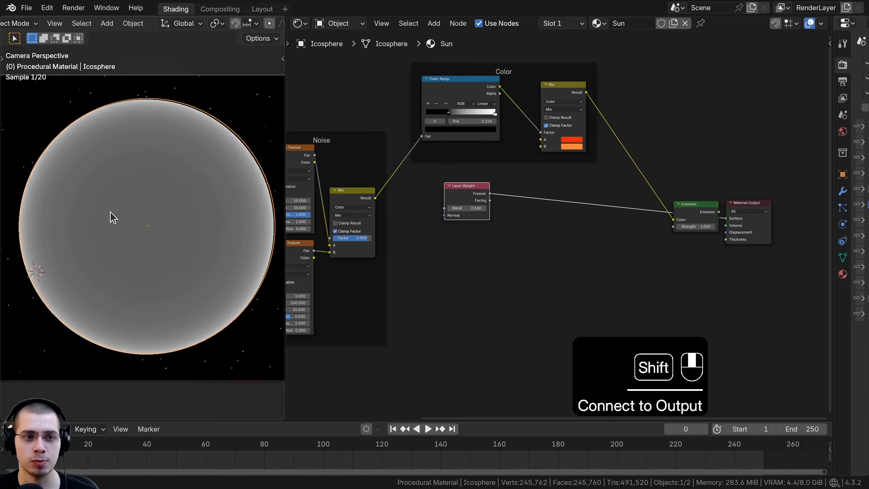
pyautogui.keyDown('shift'); pyautogui.moveTo(110, 212); pyautogui.dragTo(116, 205, button='middle'); pyautogui.keyUp('shift')
pyautogui.scroll(1, 116, 204)
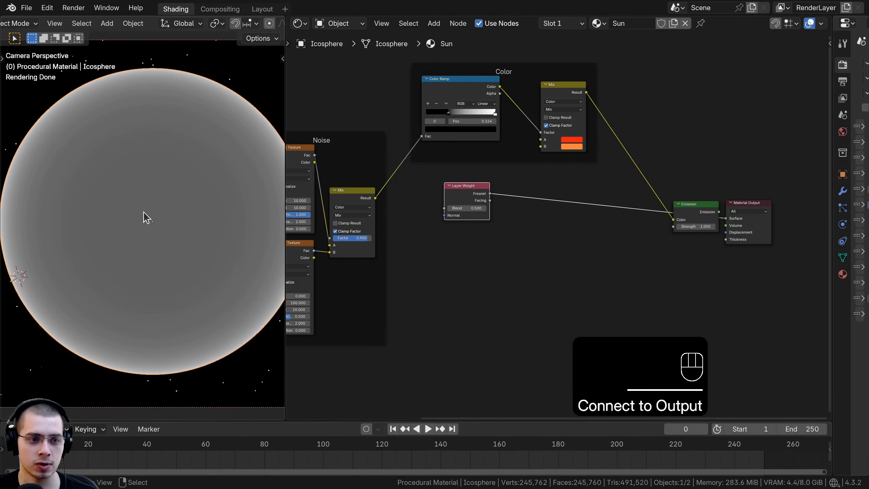
pyautogui.scroll(-1, 256, 155)
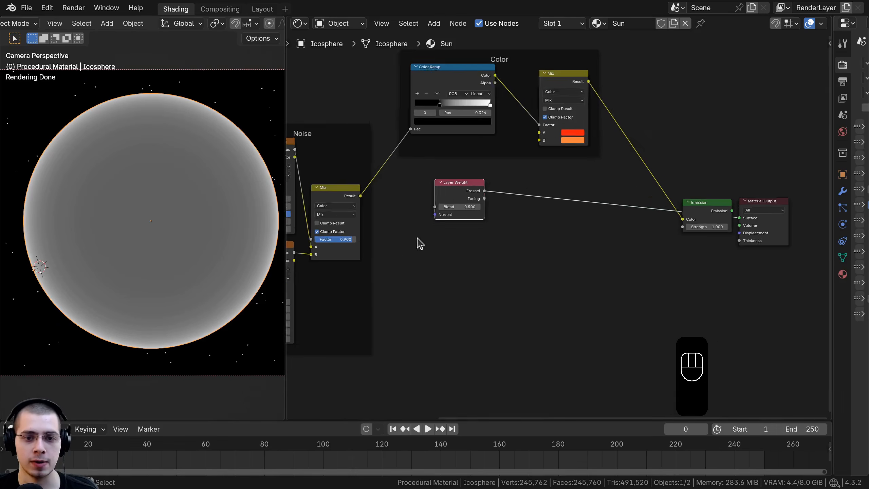
# Step: Set the Layer Weight node's Blend to 0.4
pyautogui.scroll(3, 491, 248)
pyautogui.click(463, 216)
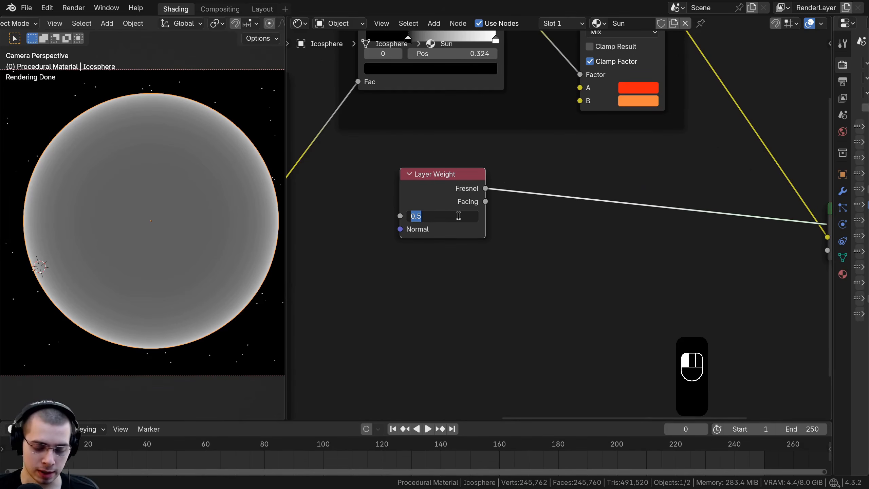
pyautogui.write('0.4')
pyautogui.press('Return')
pyautogui.scroll(-1, 575, 234)
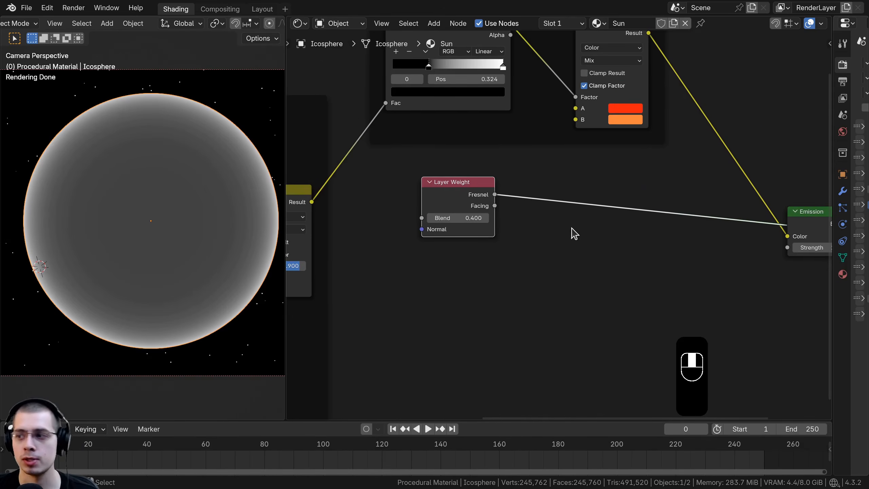
# Step: Insert a Map Range node on the link after the Layer Weight's Fresnel output
pyautogui.scroll(1, 586, 198)
pyautogui.hotkey('shift', 'a')
pyautogui.write('map')
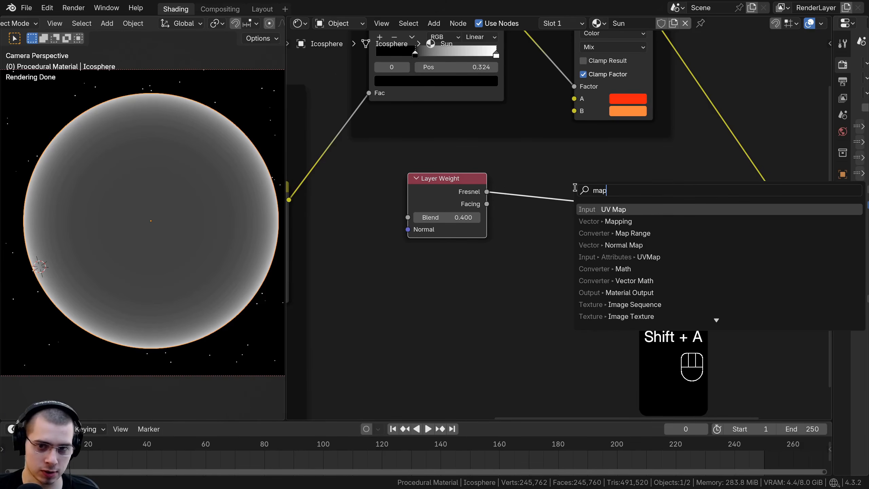
pyautogui.click(639, 233)
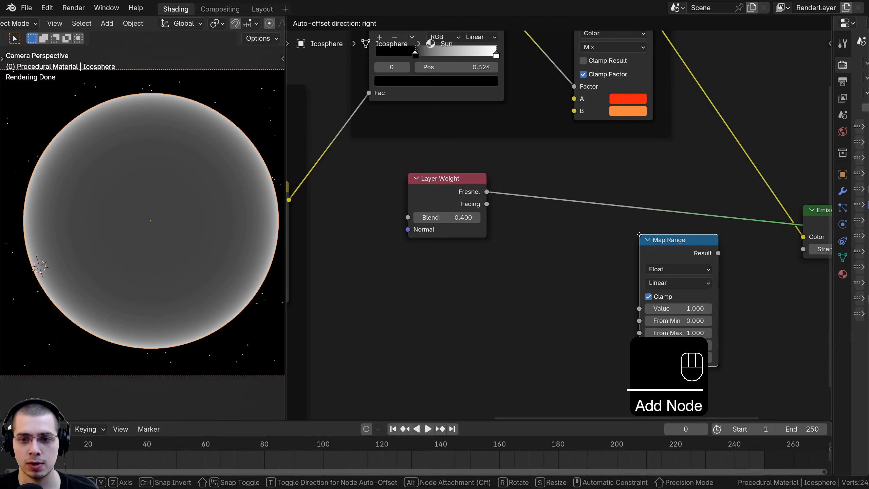
pyautogui.click(538, 175)
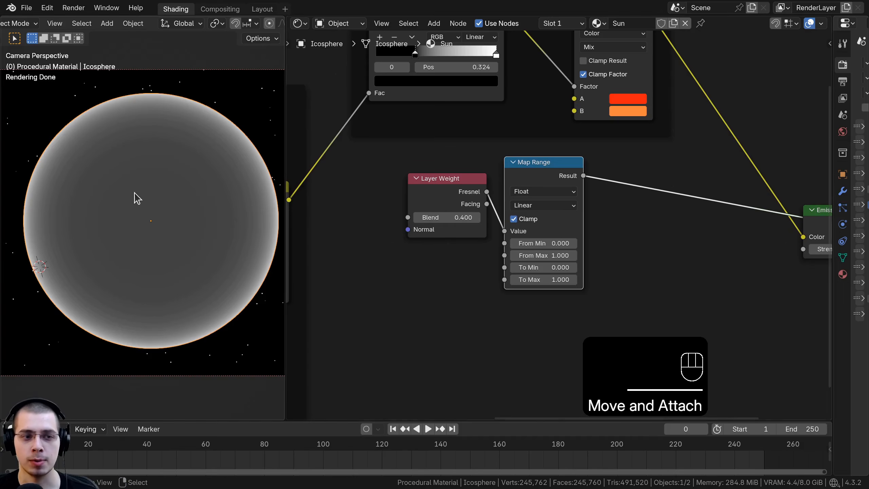
pyautogui.scroll(1, 525, 207)
pyautogui.scroll(2, 559, 287)
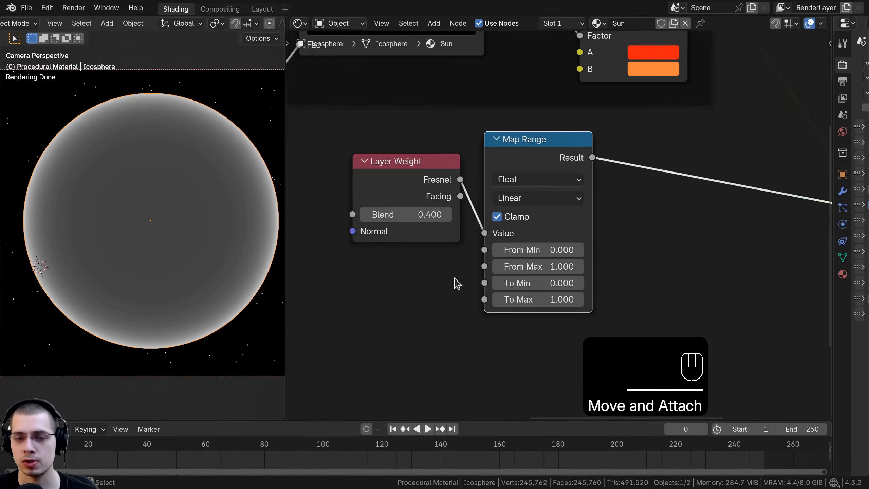
# Step: Set the Map Range node's From Min to 0.2
pyautogui.click(520, 251)
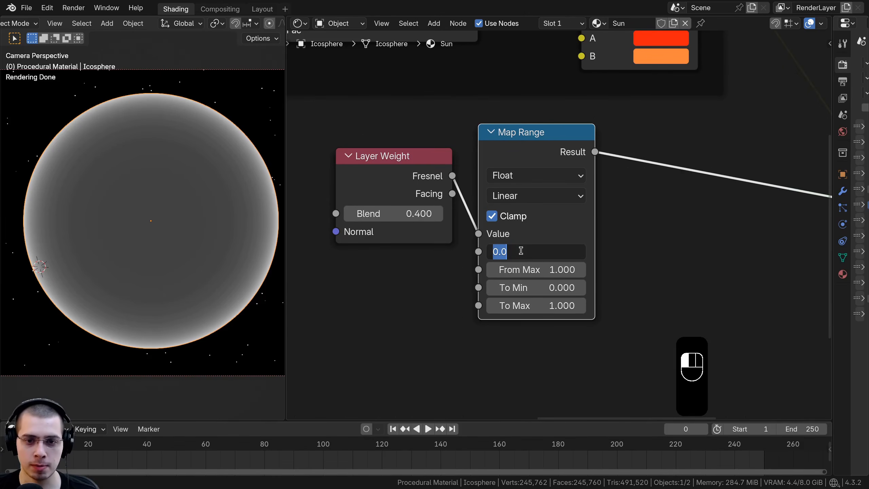
pyautogui.write('0.2')
pyautogui.press('Return')
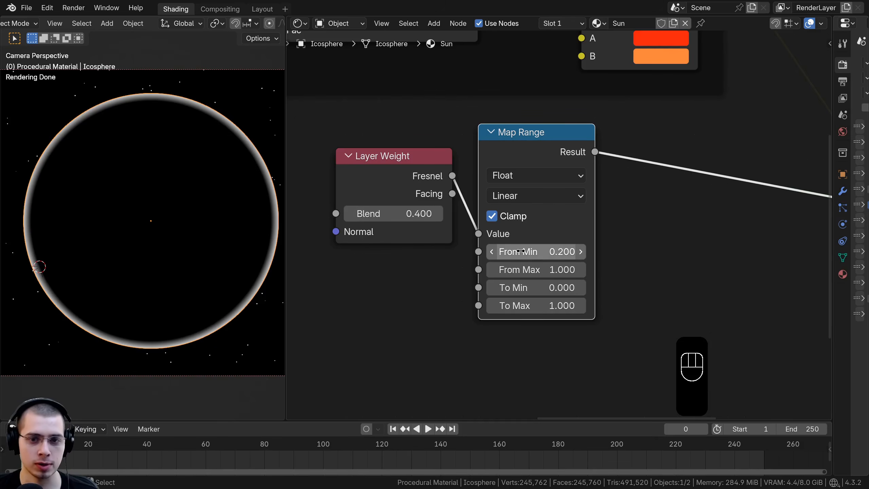
pyautogui.moveTo(520, 251); pyautogui.dragTo(517, 243, button='middle')
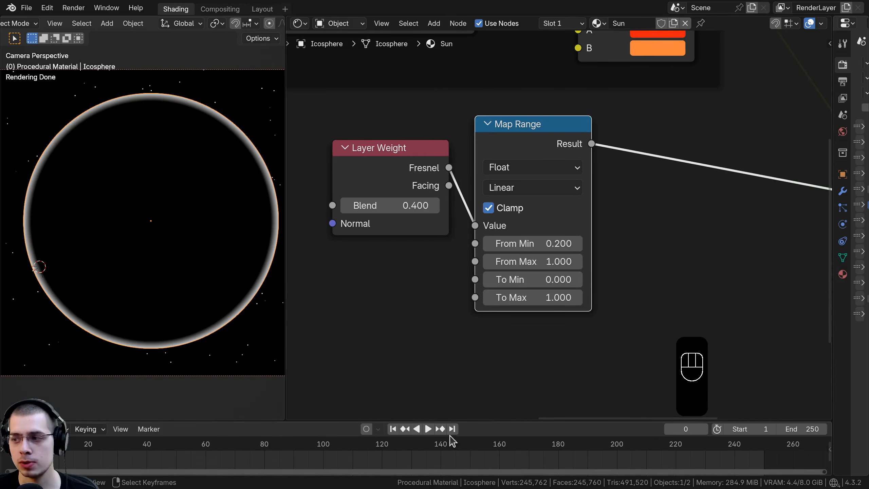
# Step: Set the Map Range node's To Max to -10 and turn off its Clamp option
pyautogui.click(525, 304)
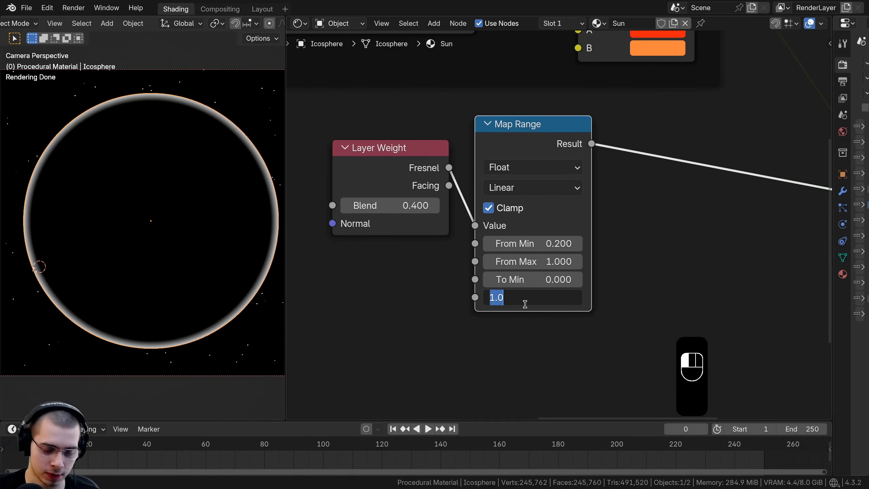
pyautogui.write('-10')
pyautogui.press('Return')
pyautogui.click(263, 315)
pyautogui.moveTo(460, 199); pyautogui.dragTo(475, 189, button='middle')
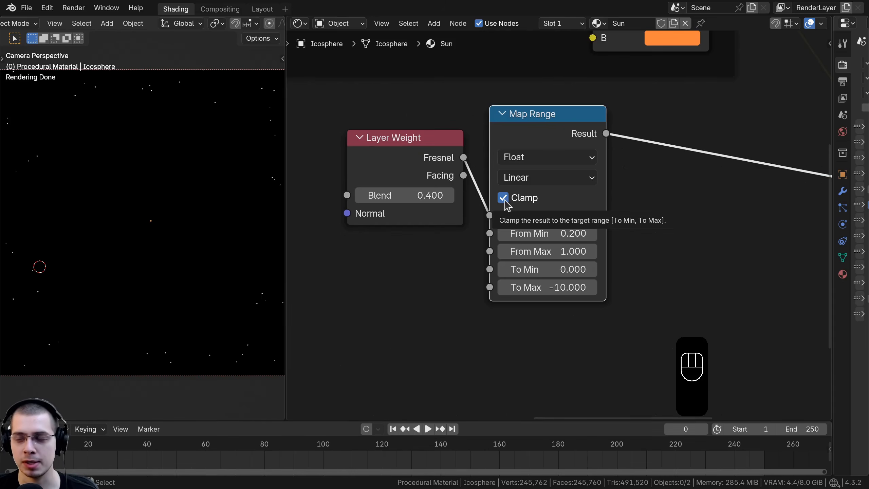
pyautogui.click(503, 198)
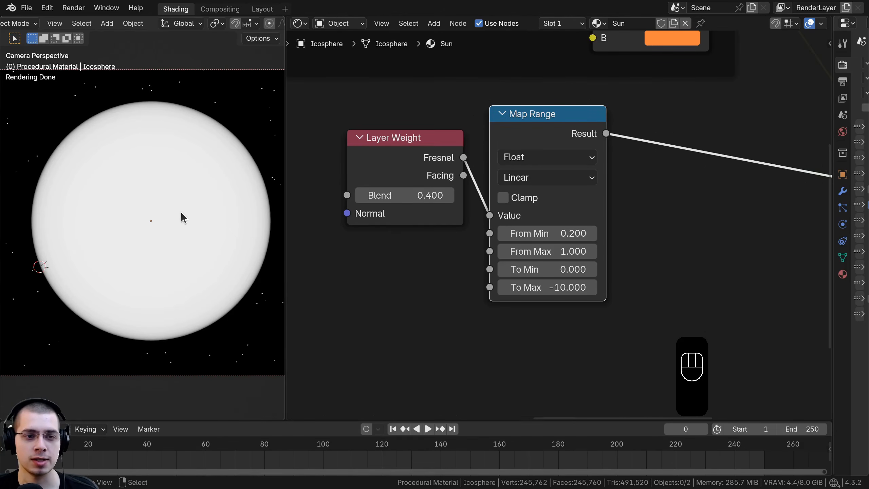
# Step: Examine the sphere's edge falloff close up and from another angle, ending in the camera view
pyautogui.keyDown('shift'); pyautogui.moveTo(119, 202); pyautogui.dragTo(139, 276, button='middle'); pyautogui.keyUp('shift')
pyautogui.scroll(8, 123, 127)
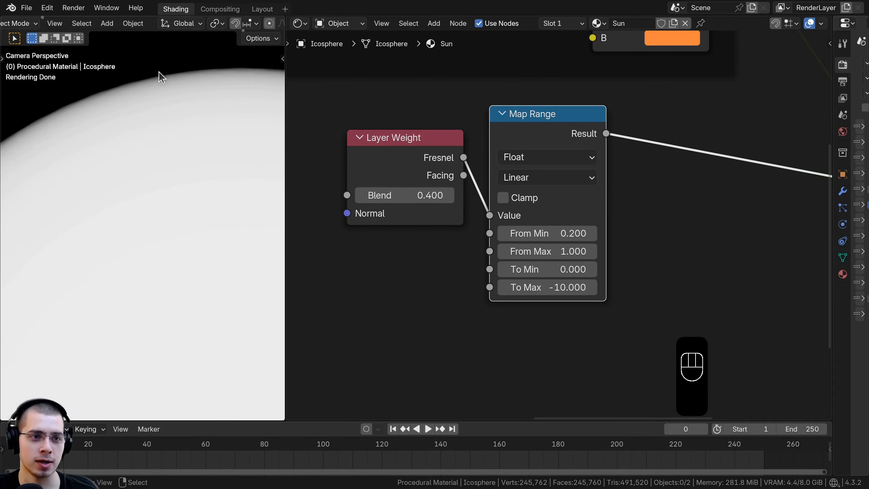
pyautogui.scroll(-8, 182, 300)
pyautogui.scroll(2, 254, 268)
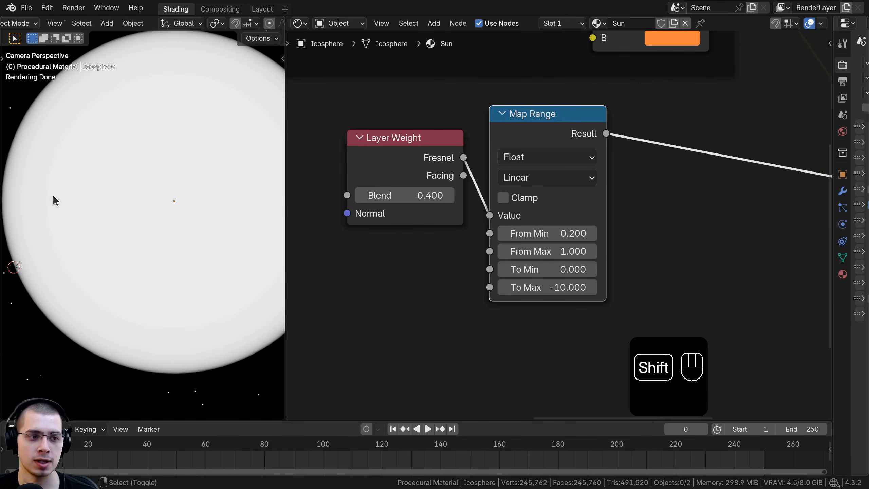
pyautogui.keyDown('shift'); pyautogui.moveTo(53, 195); pyautogui.dragTo(72, 150, button='middle'); pyautogui.keyUp('shift')
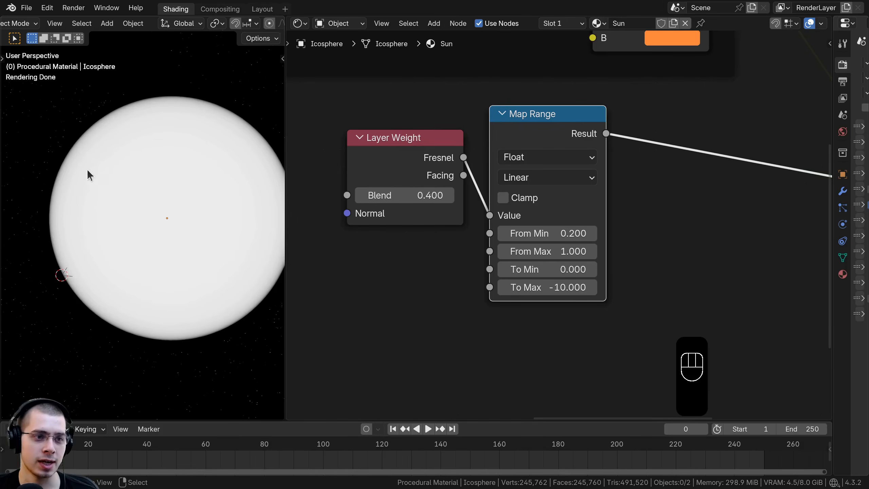
pyautogui.press('KP_0')
pyautogui.scroll(-2, 163, 140)
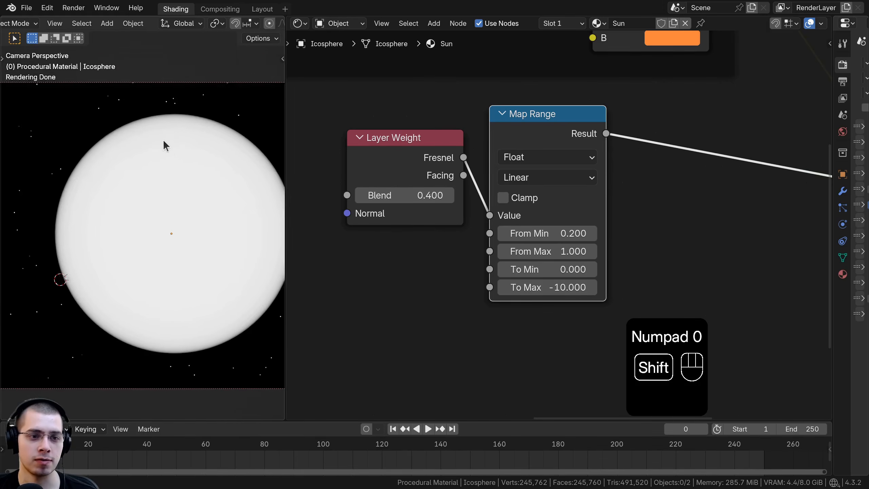
pyautogui.keyDown('shift'); pyautogui.moveTo(163, 139); pyautogui.dragTo(103, 120, button='middle'); pyautogui.keyUp('shift')
# Step: Add a second Color Ramp node and place it unconnected below the Map Range node
pyautogui.scroll(-1, 164, 141)
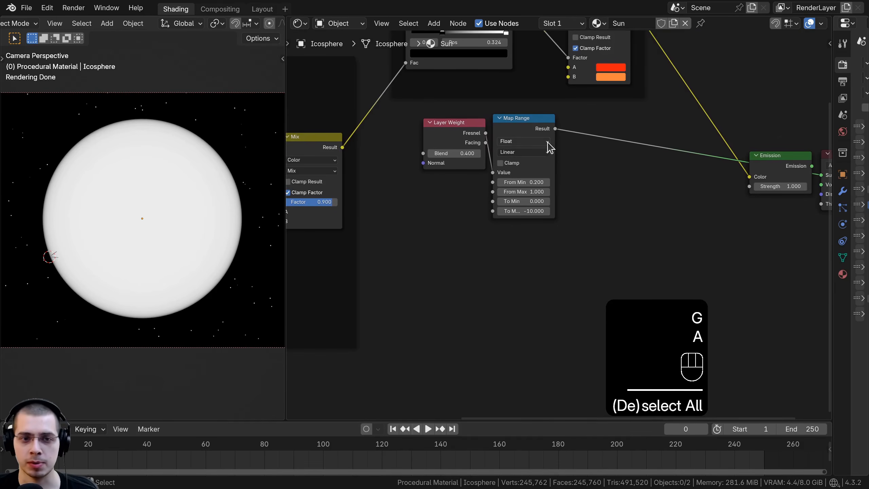
pyautogui.hotkey('shift', 'a')
pyautogui.write('color')
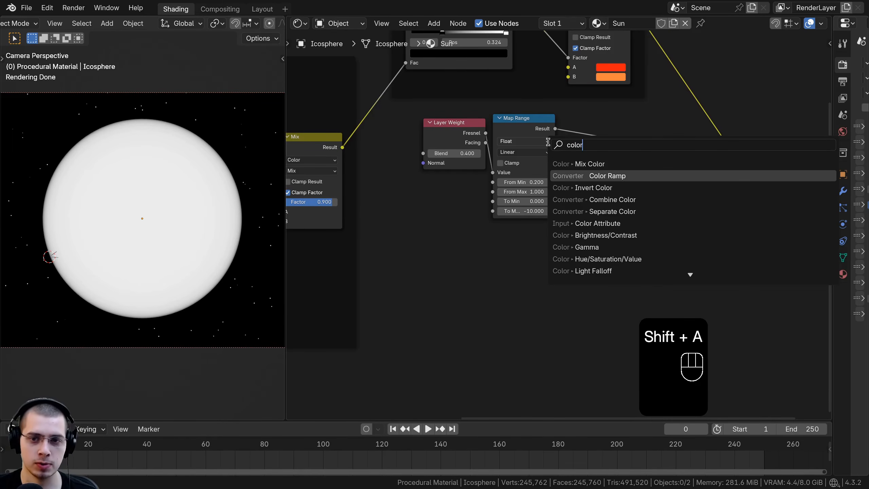
pyautogui.click(607, 175)
pyautogui.click(454, 228)
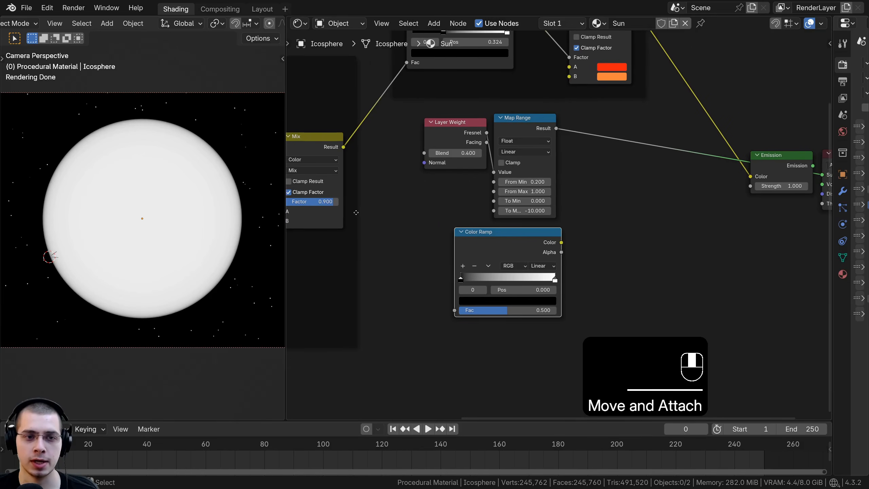
# Step: Connect the Result of the noise frame's Mix node to the Fac input of the new Color Ramp
pyautogui.moveTo(294, 169); pyautogui.dragTo(413, 156, button='middle')
pyautogui.click(417, 139)
pyautogui.scroll(-1, 407, 132)
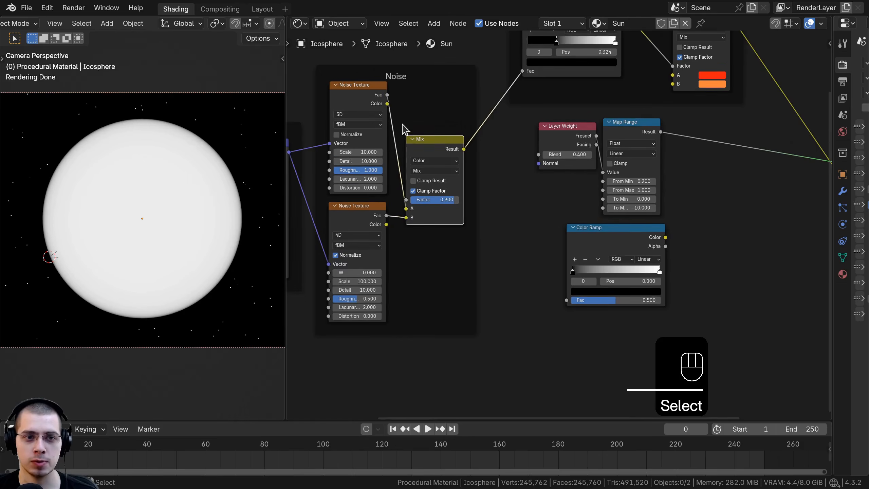
pyautogui.moveTo(464, 150); pyautogui.dragTo(489, 232)
pyautogui.moveTo(556, 294); pyautogui.dragTo(566, 300)
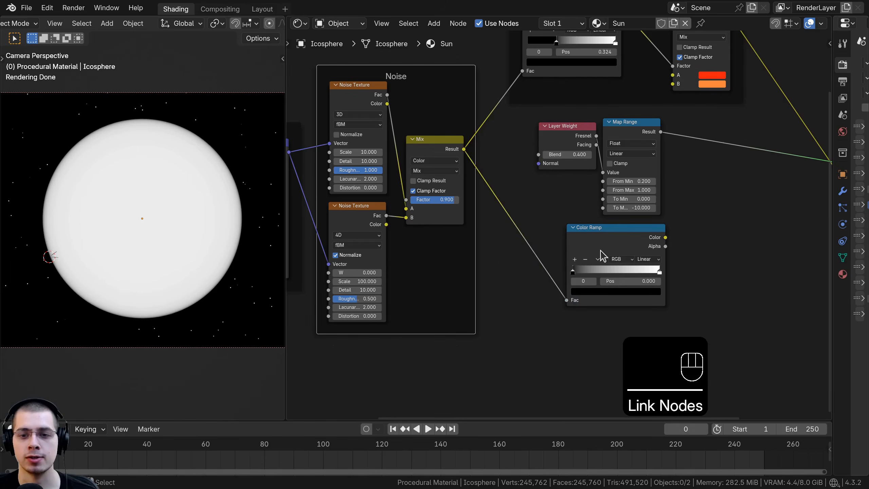
pyautogui.moveTo(607, 244); pyautogui.dragTo(609, 244)
# Step: Preview the new Color Ramp on the sphere, set its black stop to position 0.470 and compare it with the Map Range output
pyautogui.moveTo(682, 243); pyautogui.dragTo(568, 223, button='middle')
pyautogui.scroll(3, 533, 216)
pyautogui.keyDown('ctrl'); pyautogui.keyDown('shift'); pyautogui.click(522, 216); pyautogui.keyUp('shift'); pyautogui.keyUp('ctrl')
pyautogui.scroll(2, 478, 285)
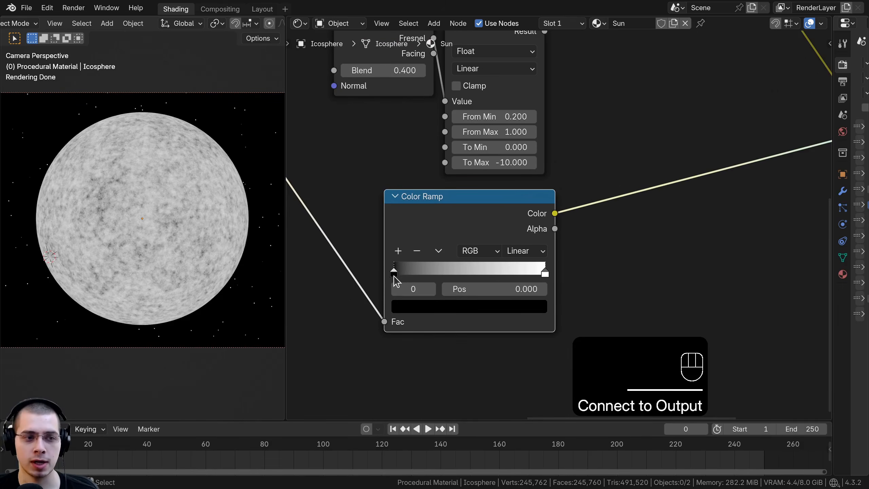
pyautogui.moveTo(396, 274); pyautogui.dragTo(473, 279)
pyautogui.scroll(-3, 506, 162)
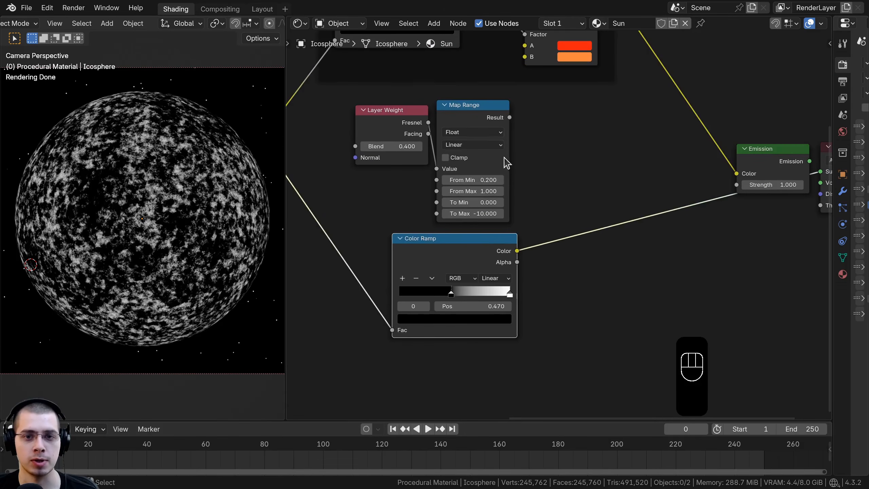
pyautogui.keyDown('ctrl'); pyautogui.keyDown('shift'); pyautogui.click(492, 258); pyautogui.keyUp('shift'); pyautogui.keyUp('ctrl')
pyautogui.keyDown('ctrl'); pyautogui.keyDown('shift'); pyautogui.click(468, 123); pyautogui.keyUp('shift'); pyautogui.keyUp('ctrl')
pyautogui.keyDown('ctrl'); pyautogui.keyDown('shift'); pyautogui.click(495, 269); pyautogui.keyUp('shift'); pyautogui.keyUp('ctrl')
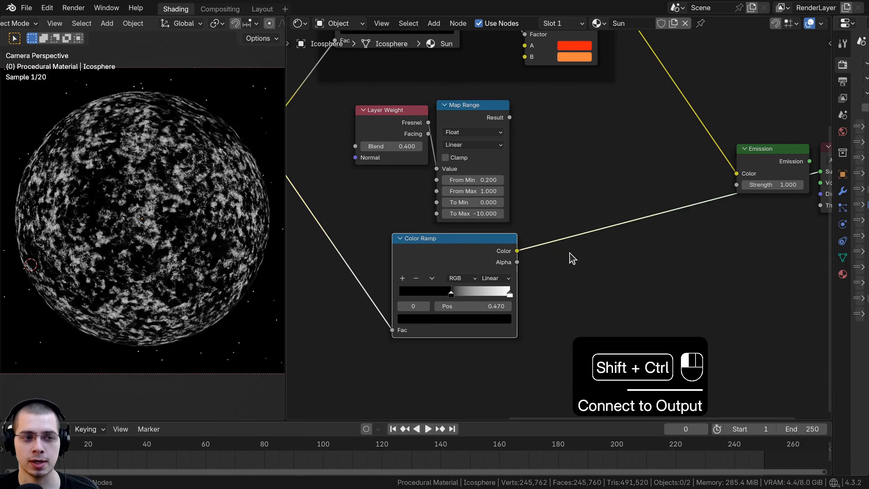
# Step: Add a Mix Color node and place it unconnected between the Map Range and Emission nodes
pyautogui.hotkey('shift', 'a')
pyautogui.write('i')
pyautogui.press('BackSpace')
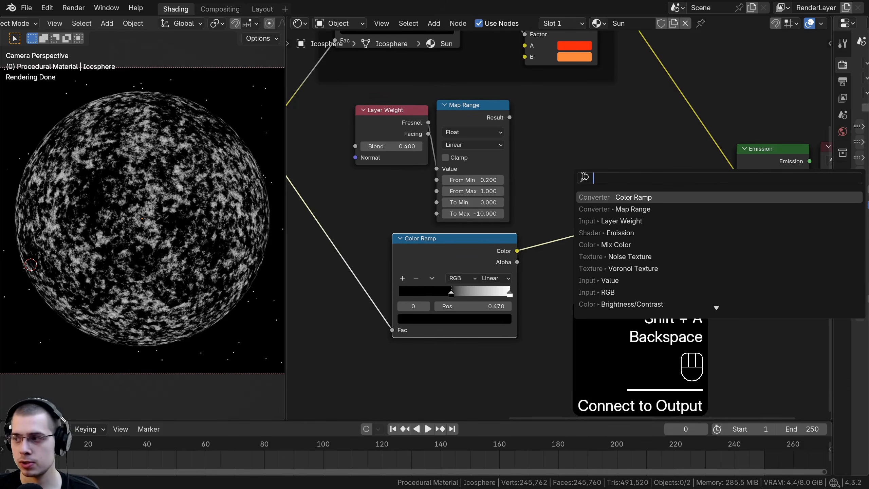
pyautogui.write('mix')
pyautogui.click(601, 199)
pyautogui.click(601, 151)
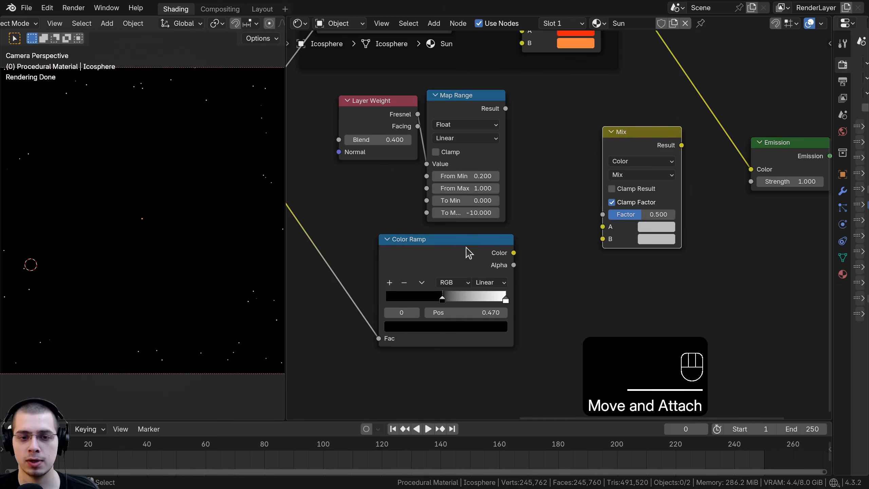
# Step: Connect the new Color Ramp's Color to the new Mix node's A input and the Map Range Result to its Factor
pyautogui.click(483, 247)
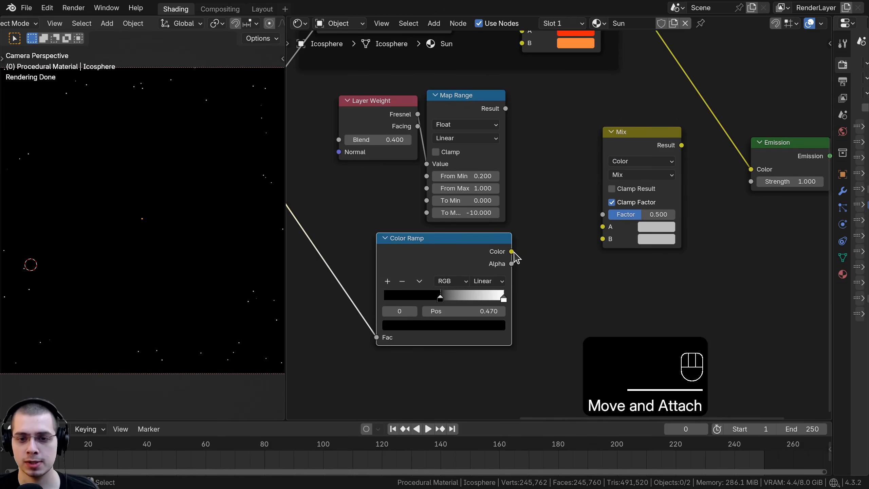
pyautogui.moveTo(512, 252); pyautogui.dragTo(606, 227)
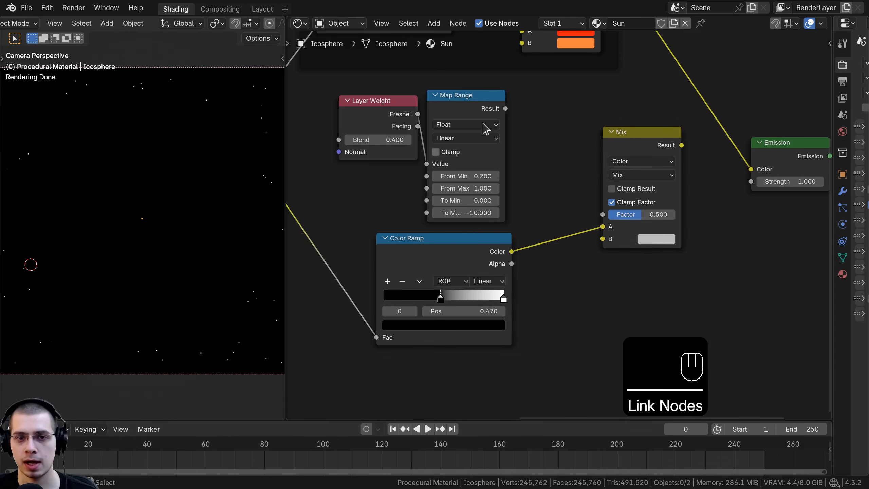
pyautogui.click(466, 109)
pyautogui.moveTo(506, 109); pyautogui.dragTo(519, 148)
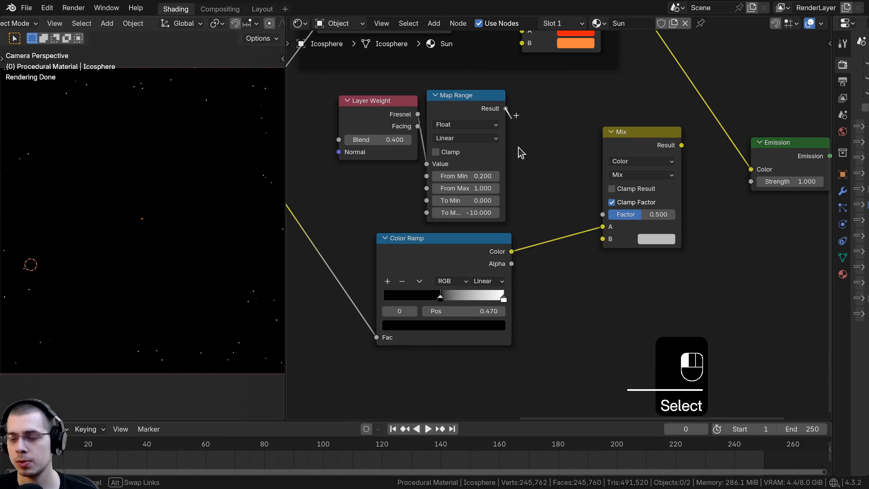
pyautogui.moveTo(587, 209); pyautogui.dragTo(602, 214)
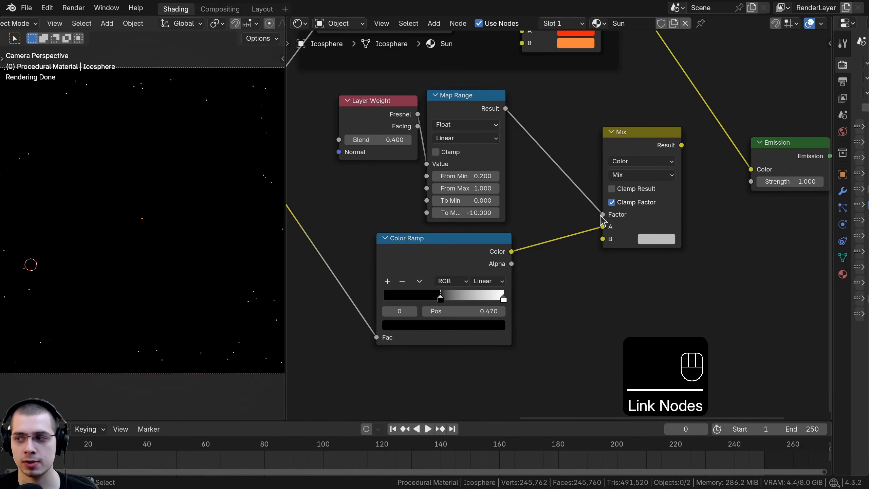
# Step: Set the new Mix node's B color to black and preview its result on the sphere
pyautogui.click(656, 239)
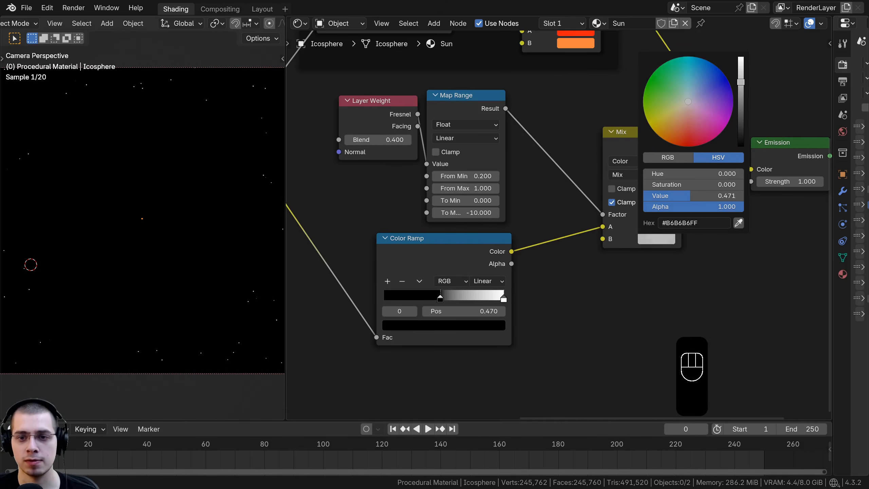
pyautogui.moveTo(690, 195); pyautogui.dragTo(646, 195)
pyautogui.keyDown('ctrl'); pyautogui.keyDown('shift'); pyautogui.click(656, 146); pyautogui.keyUp('shift'); pyautogui.keyUp('ctrl')
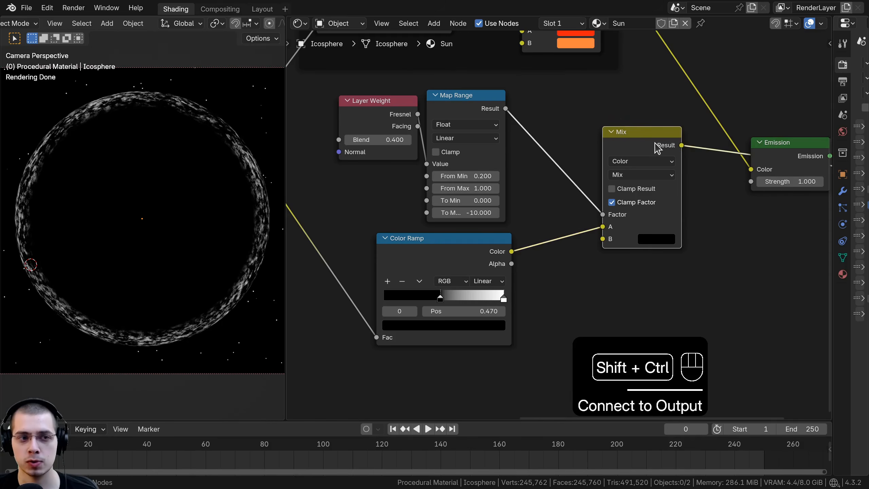
pyautogui.moveTo(656, 148); pyautogui.dragTo(648, 147)
# Step: Examine the noise pattern along the sphere's edge close up in the rendered view
pyautogui.keyDown('shift'); pyautogui.moveTo(170, 146); pyautogui.dragTo(131, 288, button='middle'); pyautogui.keyUp('shift')
pyautogui.scroll(1, 172, 166)
pyautogui.scroll(2, 130, 301)
pyautogui.keyDown('shift'); pyautogui.moveTo(215, 267); pyautogui.dragTo(173, 160, button='middle'); pyautogui.keyUp('shift')
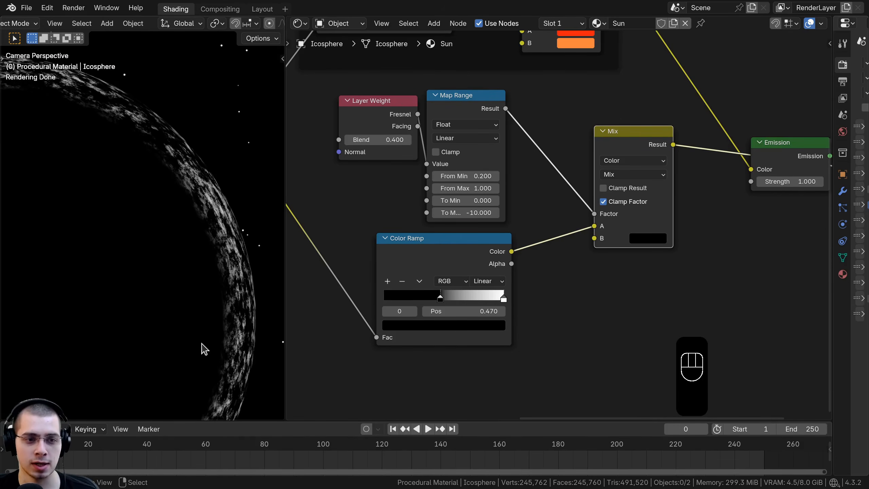
pyautogui.scroll(-3, 216, 286)
pyautogui.keyDown('shift'); pyautogui.moveTo(186, 349); pyautogui.dragTo(234, 293, button='middle'); pyautogui.keyUp('shift')
pyautogui.keyDown('shift'); pyautogui.moveTo(102, 230); pyautogui.dragTo(115, 253, button='middle'); pyautogui.keyUp('shift')
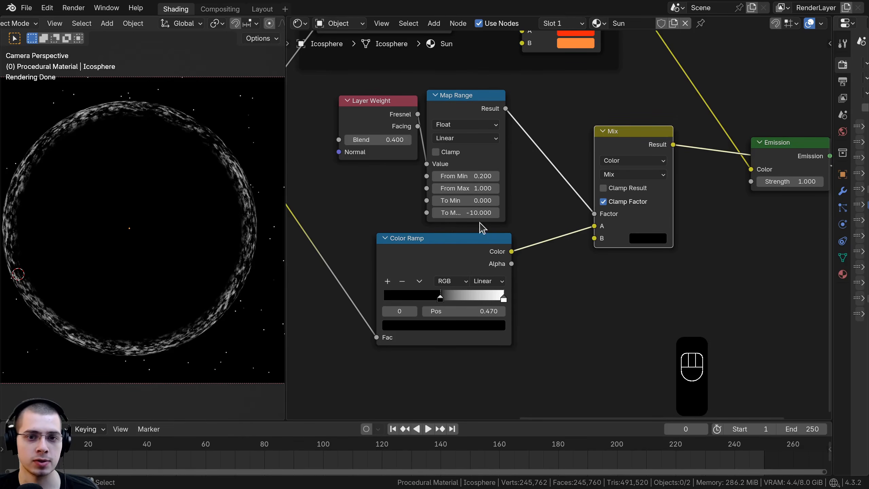
# Step: Insert a Math node set to Add between the new Color Ramp and the Mix node's A input
pyautogui.moveTo(434, 230); pyautogui.dragTo(451, 235, button='middle')
pyautogui.scroll(-1, 452, 239)
pyautogui.moveTo(447, 253); pyautogui.dragTo(378, 251)
pyautogui.moveTo(606, 231); pyautogui.dragTo(538, 216)
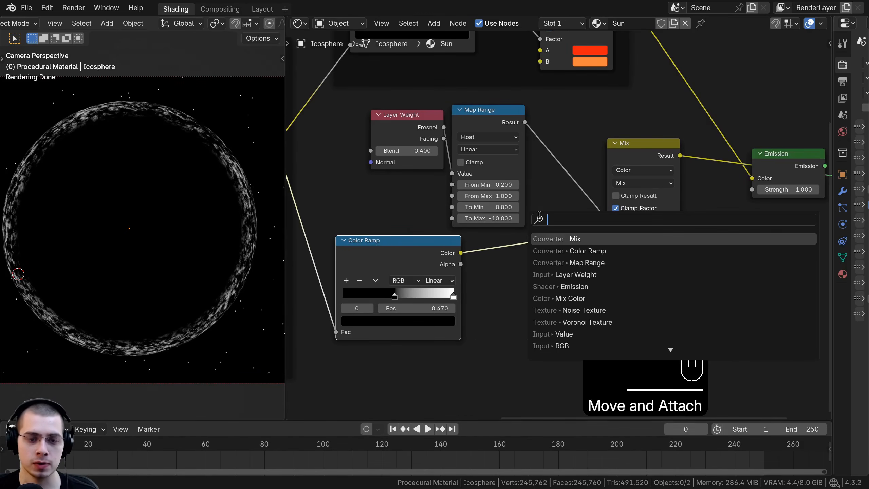
pyautogui.write('math')
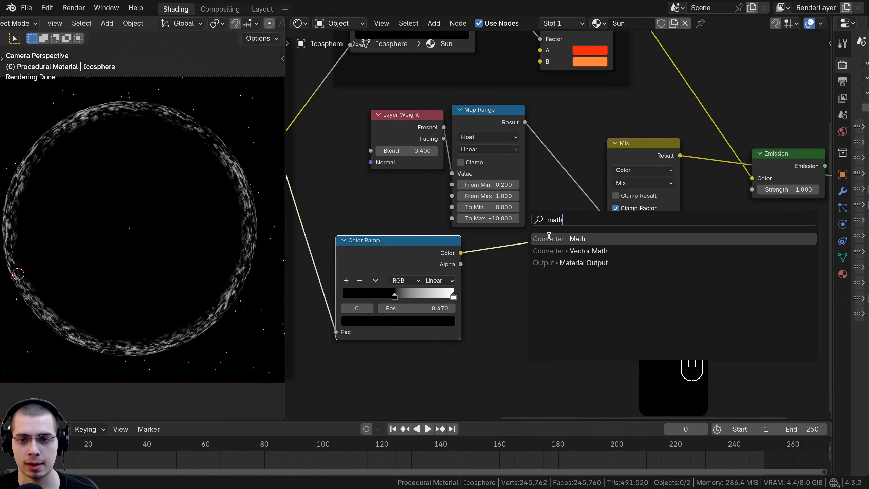
pyautogui.click(551, 241)
pyautogui.click(438, 245)
pyautogui.moveTo(423, 250); pyautogui.dragTo(431, 250)
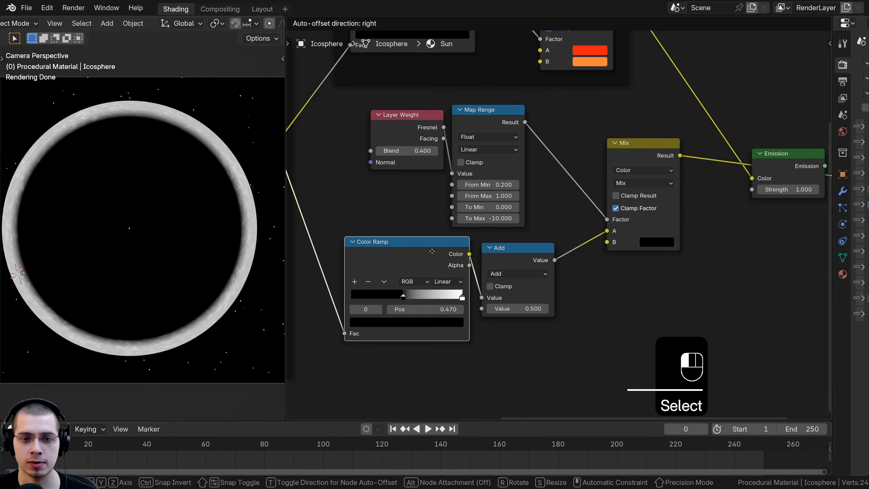
# Step: Set the Math Add node's second value to 1.000 and adjust its position beside the Color Ramp
pyautogui.moveTo(493, 265); pyautogui.dragTo(482, 227, button='middle')
pyautogui.scroll(3, 483, 228)
pyautogui.scroll(2, 558, 223)
pyautogui.moveTo(510, 310); pyautogui.dragTo(626, 279)
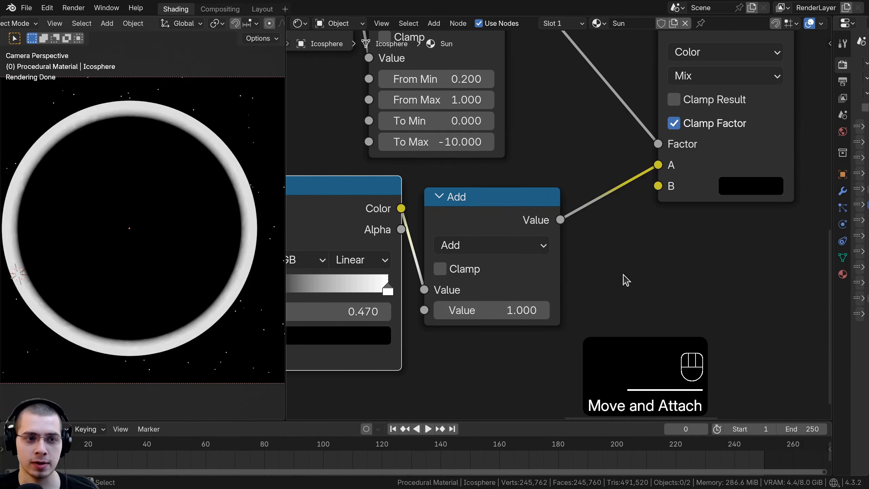
pyautogui.scroll(-1, 451, 244)
pyautogui.moveTo(505, 215); pyautogui.dragTo(501, 211)
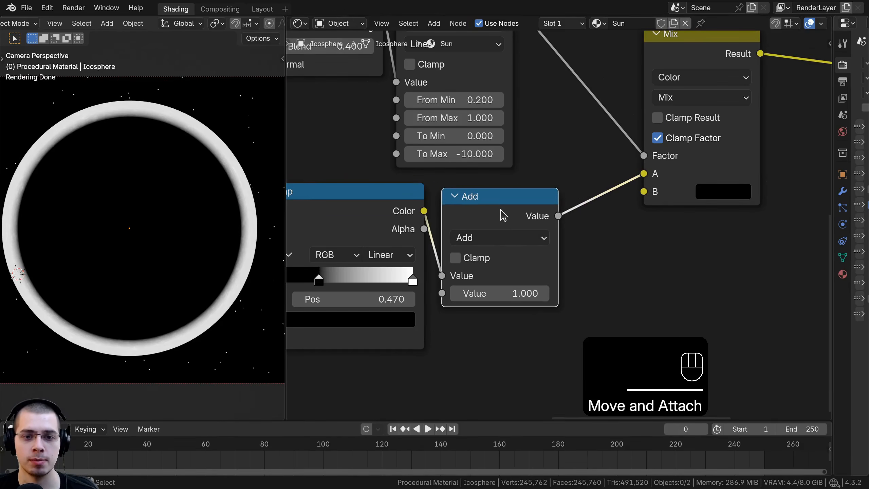
pyautogui.moveTo(503, 213); pyautogui.dragTo(525, 218, button='middle')
pyautogui.keyDown('shift'); pyautogui.moveTo(562, 298); pyautogui.dragTo(581, 298); pyautogui.keyUp('shift')
pyautogui.rightClick(534, 298)
pyautogui.scroll(-2, 544, 235)
pyautogui.moveTo(526, 222); pyautogui.dragTo(524, 216)
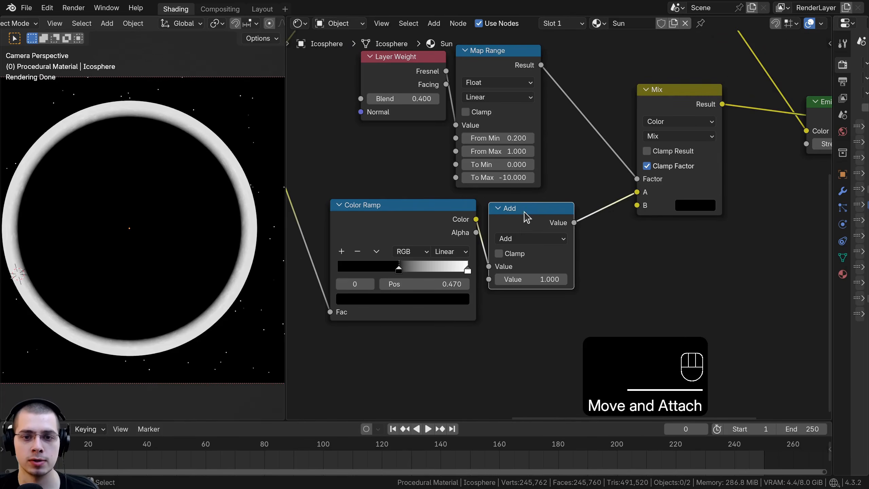
# Step: Move the Mix node closer, then duplicate the Math Add node and insert the copy on the Mix node's Result link
pyautogui.scroll(-1, 644, 123)
pyautogui.moveTo(643, 123); pyautogui.dragTo(497, 163, button='middle')
pyautogui.moveTo(497, 163); pyautogui.dragTo(469, 170)
pyautogui.scroll(-3, 574, 118)
pyautogui.moveTo(573, 118); pyautogui.dragTo(524, 166, button='middle')
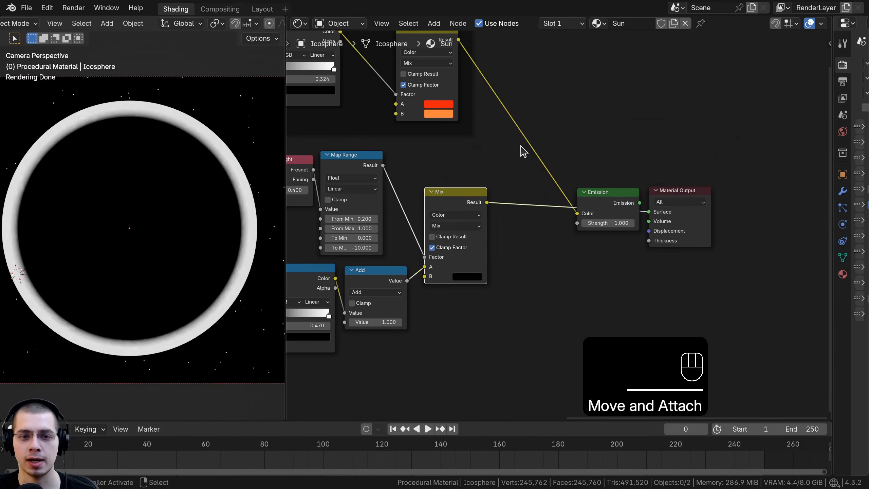
pyautogui.click(379, 280)
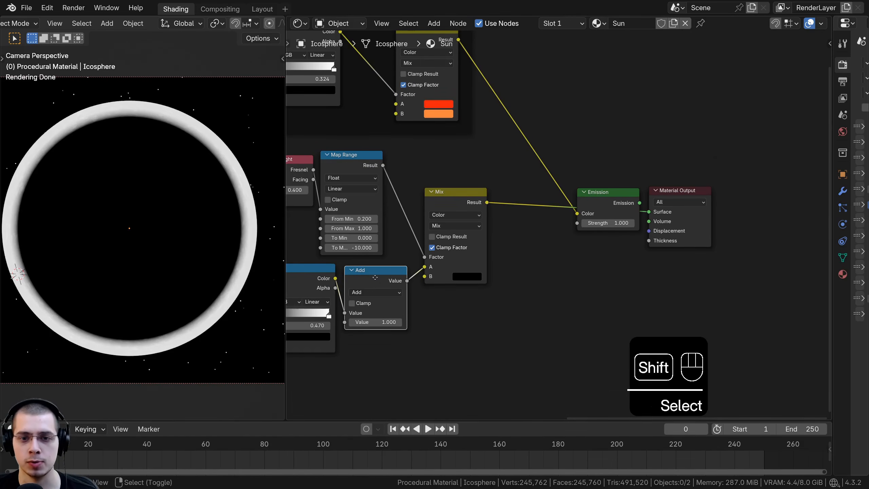
pyautogui.hotkey('shift', 'd')
pyautogui.click(503, 203)
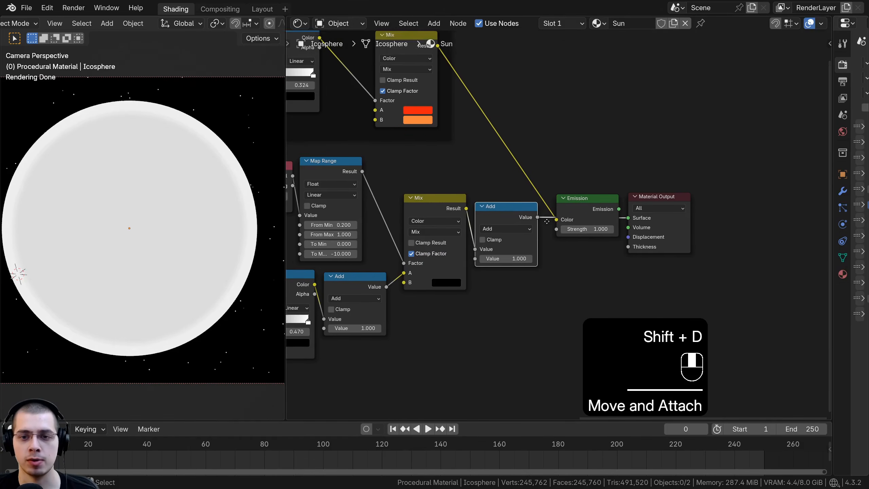
# Step: Reconnect the Emission shader to the Material Output and move both nodes farther away from the Math nodes
pyautogui.keyDown('ctrl'); pyautogui.keyDown('shift'); pyautogui.click(606, 201); pyautogui.keyUp('shift'); pyautogui.keyUp('ctrl')
pyautogui.moveTo(584, 177); pyautogui.dragTo(765, 235)
pyautogui.press('g')
pyautogui.click(791, 214)
pyautogui.press('a')
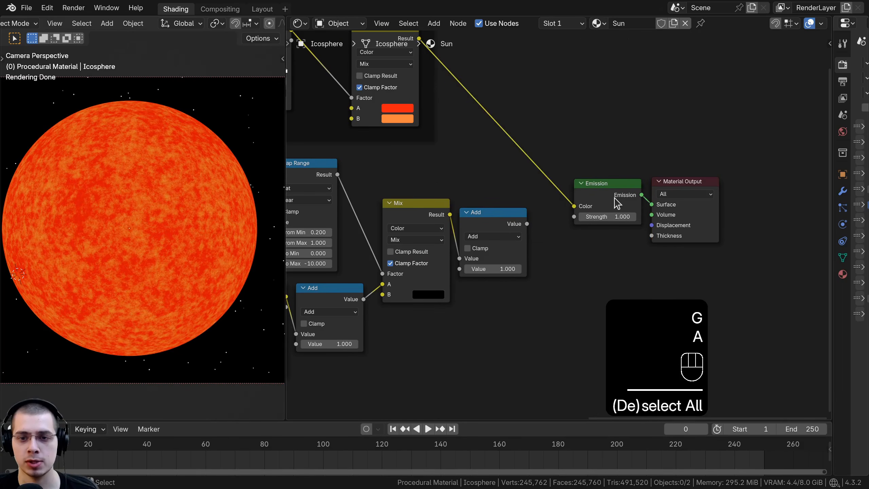
# Step: Connect the duplicated Add node's Value to the Emission node's Strength input
pyautogui.click(614, 198)
pyautogui.scroll(4, 455, 253)
pyautogui.moveTo(440, 215); pyautogui.dragTo(440, 201)
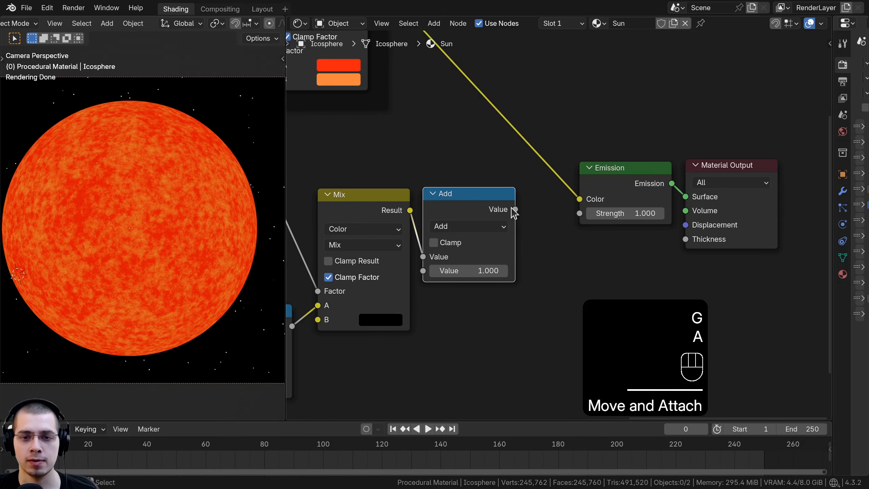
pyautogui.moveTo(514, 210); pyautogui.dragTo(580, 214)
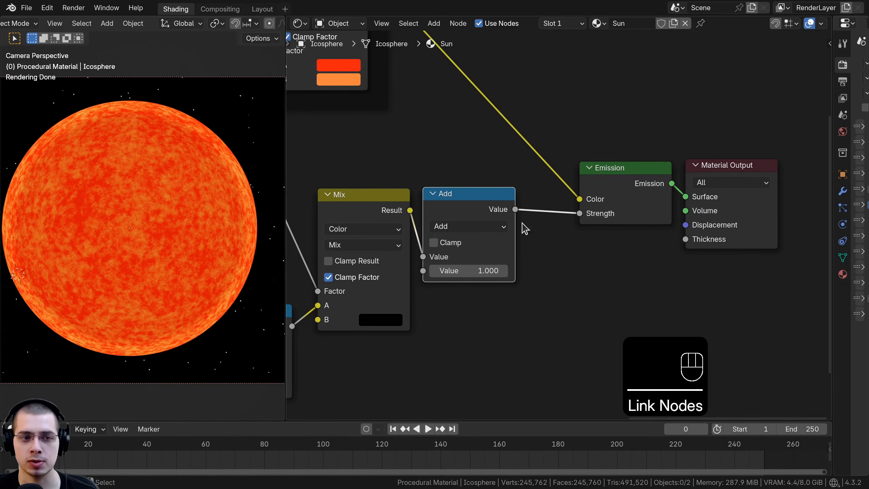
pyautogui.moveTo(468, 202); pyautogui.dragTo(468, 206)
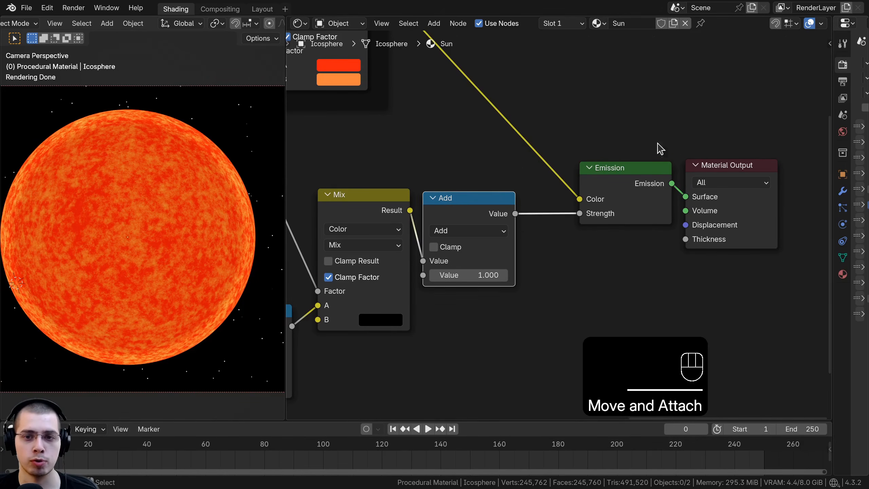
# Step: Move the Emission and Material Output nodes closer to the duplicated Add node and tidy that Add node's position
pyautogui.moveTo(657, 145); pyautogui.dragTo(749, 209)
pyautogui.press('g')
pyautogui.click(727, 216)
pyautogui.press('a')
pyautogui.scroll(-2, 660, 229)
pyautogui.moveTo(560, 242); pyautogui.dragTo(606, 233, button='middle')
pyautogui.moveTo(492, 237); pyautogui.dragTo(509, 222, button='middle')
pyautogui.moveTo(550, 195); pyautogui.dragTo(552, 195)
pyautogui.moveTo(564, 244); pyautogui.dragTo(602, 243)
pyautogui.rightClick(563, 243)
pyautogui.moveTo(549, 193); pyautogui.dragTo(543, 192)
# Step: Join the Layer Weight, Map Range, lower Color Ramp, lower Mix and both Add nodes in a new frame
pyautogui.scroll(-3, 552, 137)
pyautogui.moveTo(552, 137); pyautogui.dragTo(631, 141, button='middle')
pyautogui.press('a')
pyautogui.moveTo(626, 354); pyautogui.dragTo(434, 175)
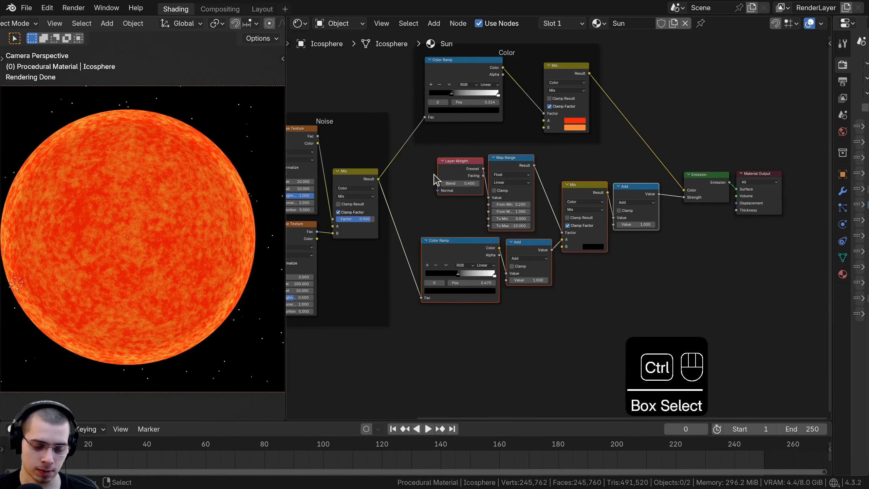
pyautogui.hotkey('ctrl', 'j')
pyautogui.press('a')
# Step: Label the new frame Emission
pyautogui.moveTo(474, 153); pyautogui.dragTo(474, 157)
pyautogui.press('F2')
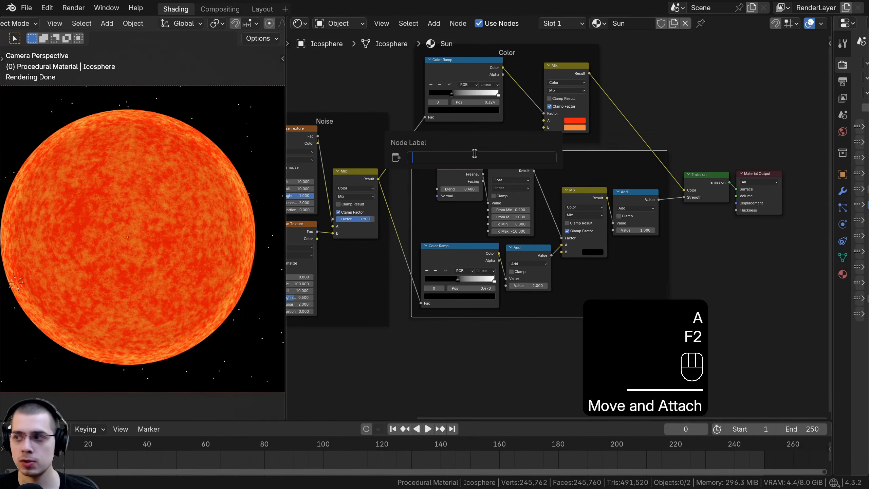
pyautogui.write('Emission')
pyautogui.press('Return')
pyautogui.press('a')
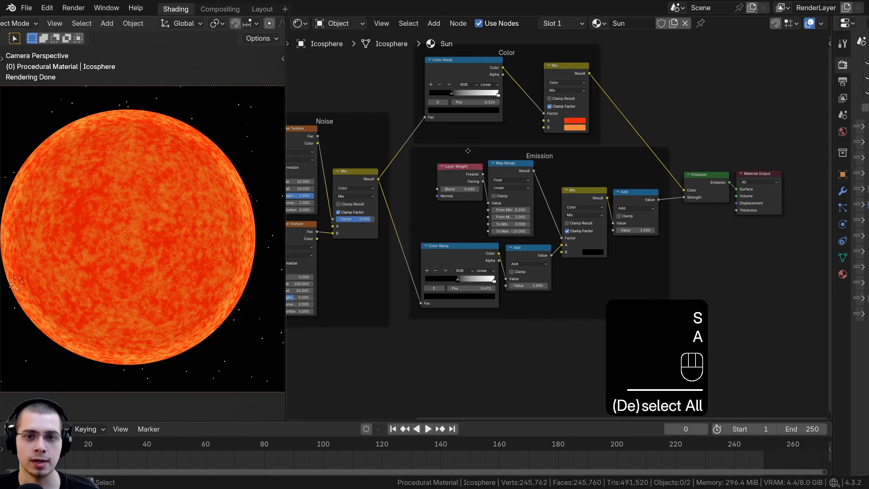
# Step: Turn off Clamp Factor on the Mix node in the Emission frame and check the sphere closer up
pyautogui.scroll(5, 505, 153)
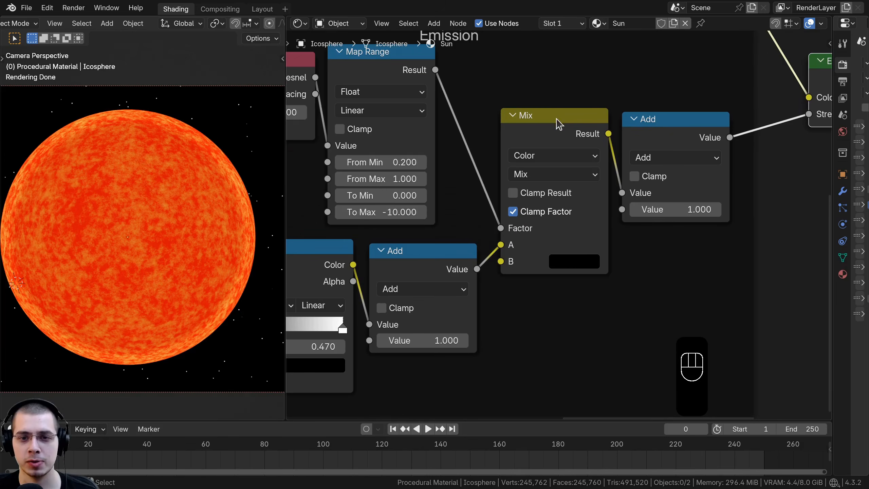
pyautogui.moveTo(559, 116); pyautogui.dragTo(559, 114)
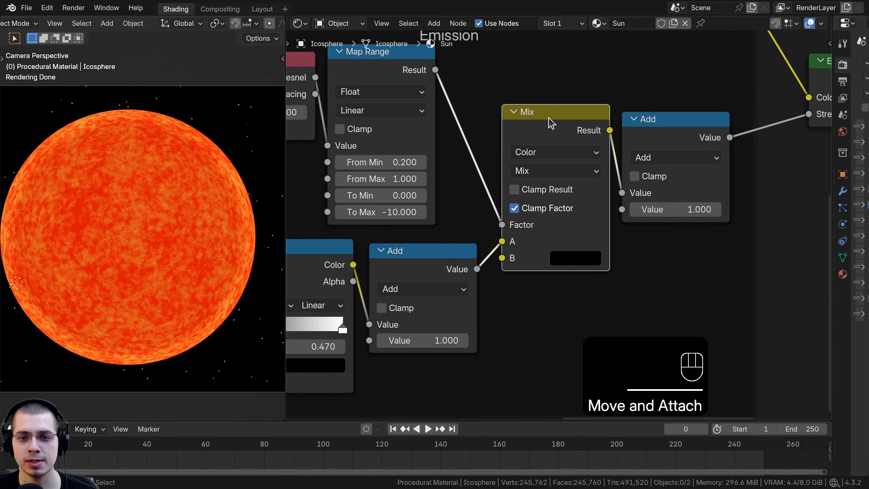
pyautogui.click(514, 208)
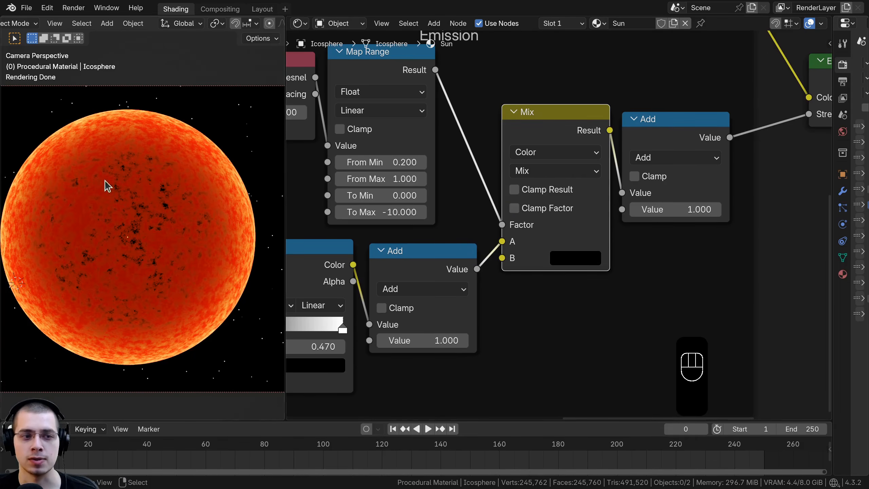
pyautogui.scroll(1, 143, 223)
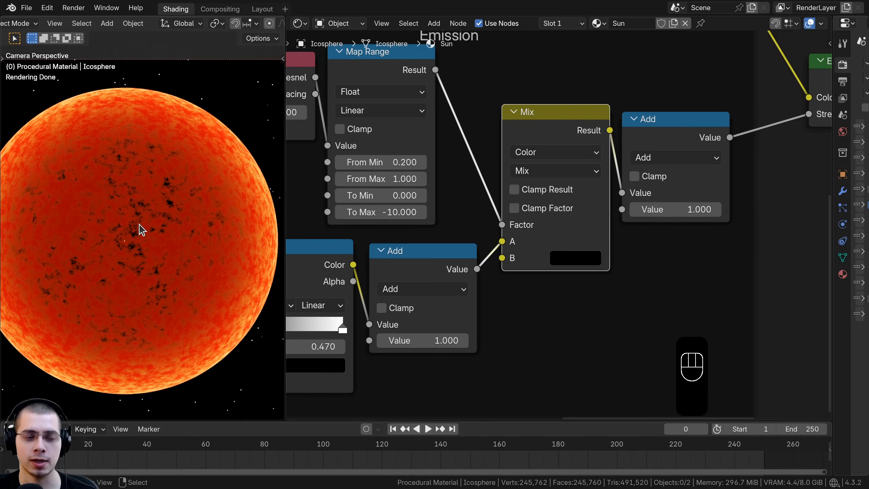
# Step: Turn Clamp Factor on the Emission frame's Mix node on and back off to compare its effect on the sphere
pyautogui.scroll(1, 142, 231)
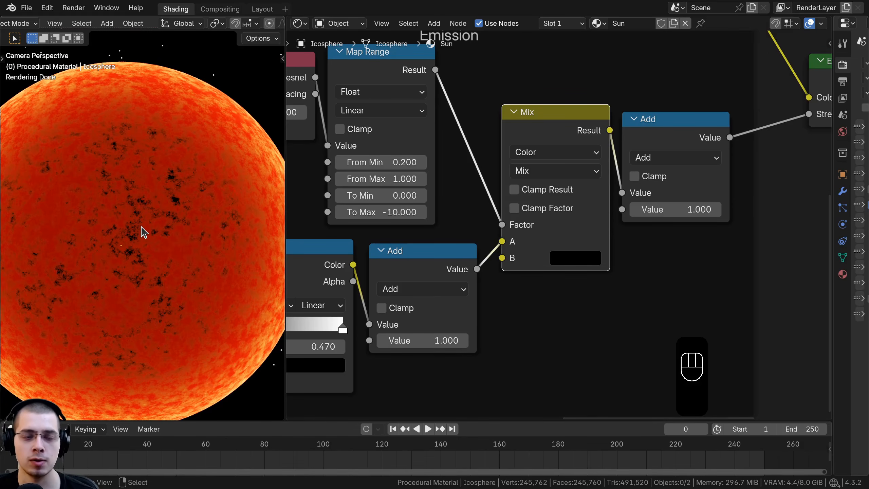
pyautogui.scroll(-1, 559, 227)
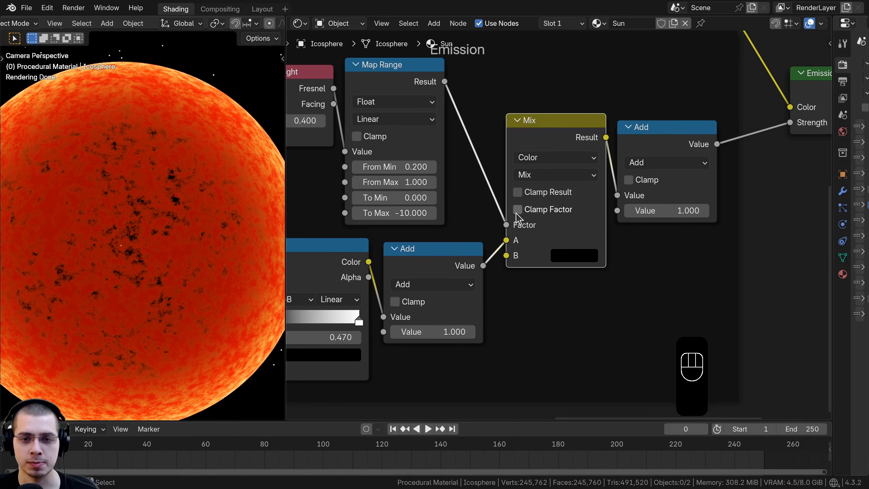
pyautogui.click(518, 209)
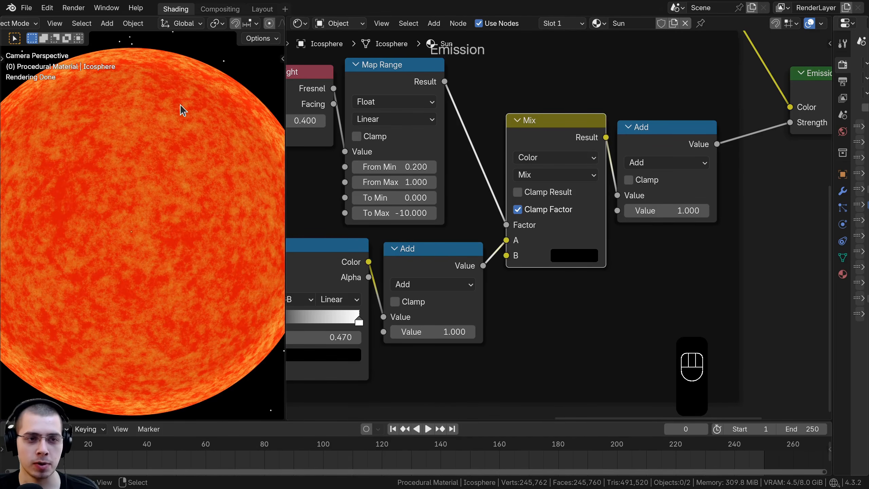
pyautogui.scroll(-2, 467, 268)
pyautogui.moveTo(501, 232); pyautogui.dragTo(582, 228, button='middle')
pyautogui.scroll(2, 597, 221)
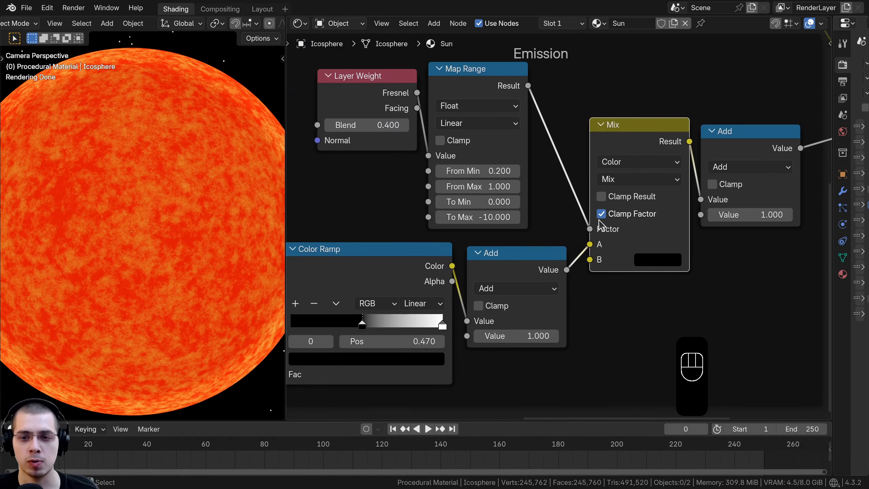
pyautogui.click(601, 215)
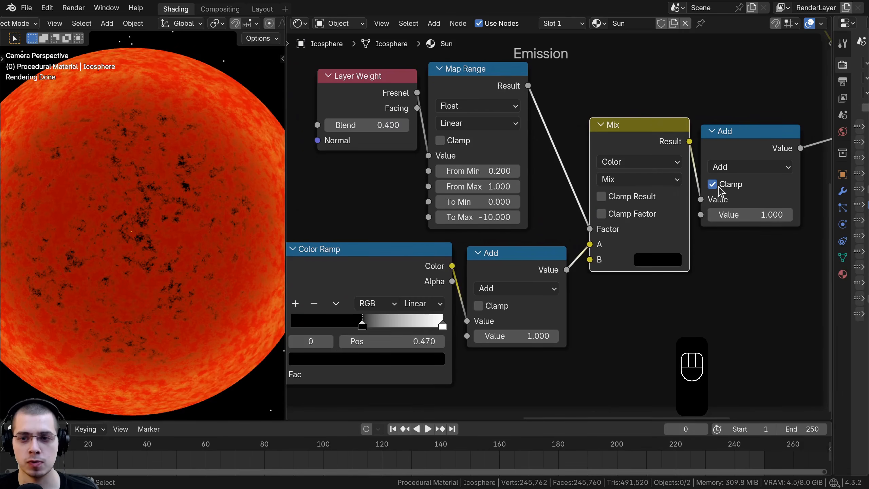
# Step: Try the clamp options of the Emission nodes and a different value in the last Add node, restoring each setting
pyautogui.click(440, 140)
pyautogui.click(441, 139)
pyautogui.click(607, 213)
pyautogui.click(607, 213)
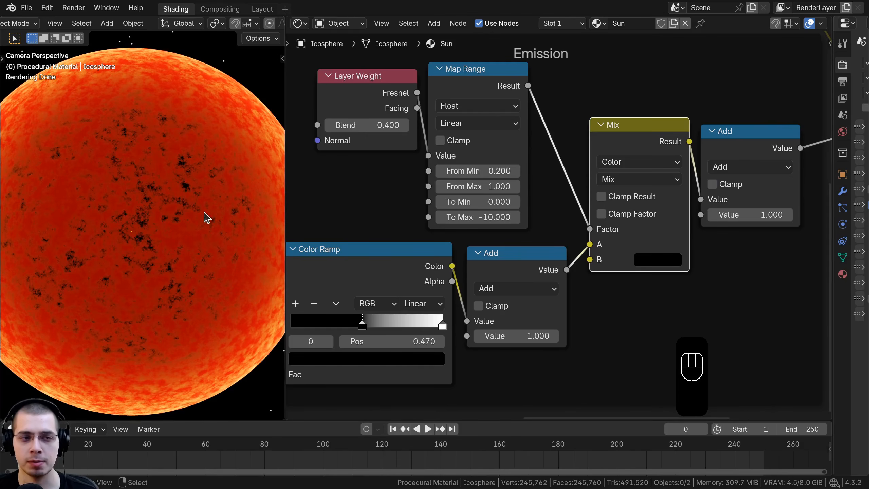
pyautogui.moveTo(749, 214); pyautogui.dragTo(804, 215)
pyautogui.rightClick(749, 215)
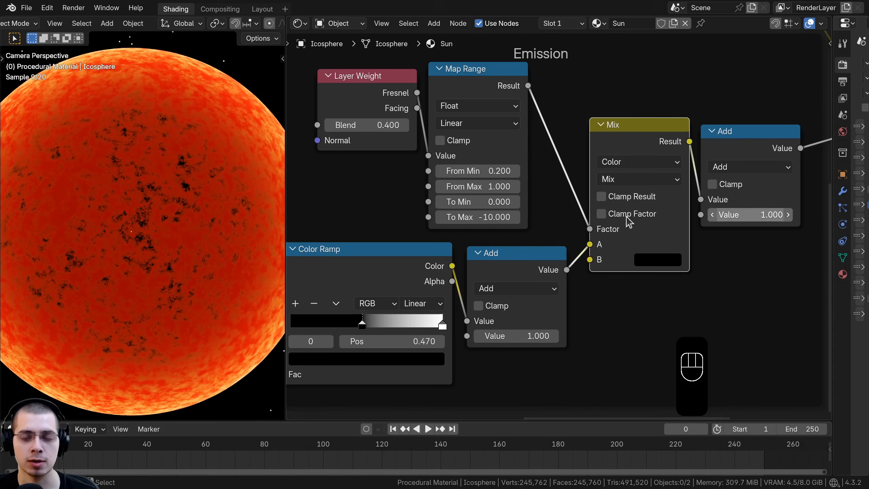
# Step: Duplicate the whole Noise frame with its nodes, keeping the incoming links from the Mapping node
pyautogui.scroll(-2, 608, 219)
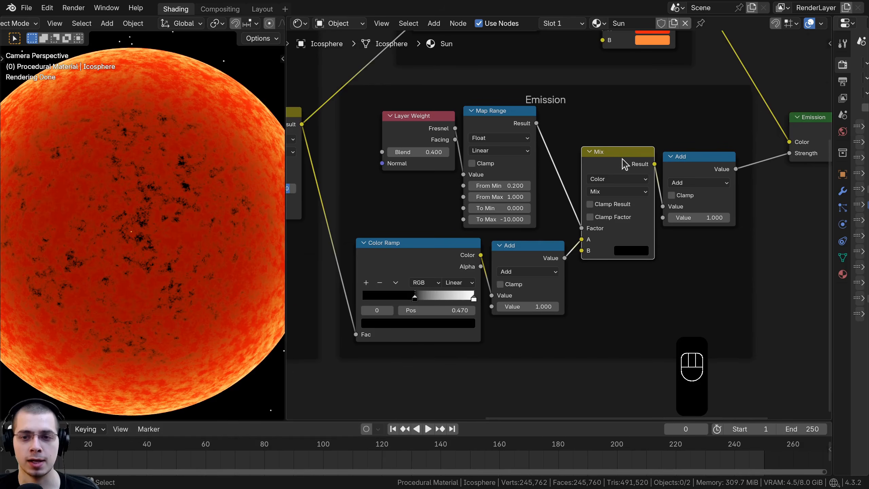
pyautogui.keyDown('shift'); pyautogui.click(180, 248); pyautogui.keyUp('shift')
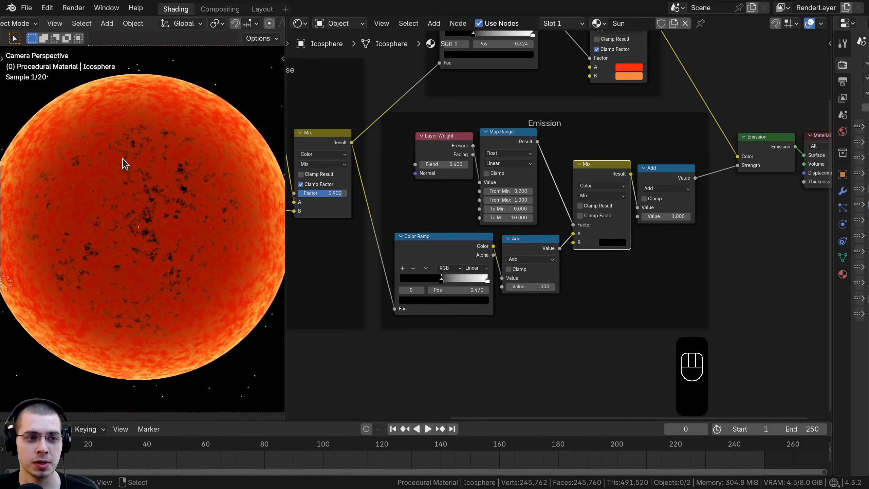
pyautogui.scroll(-2, 576, 335)
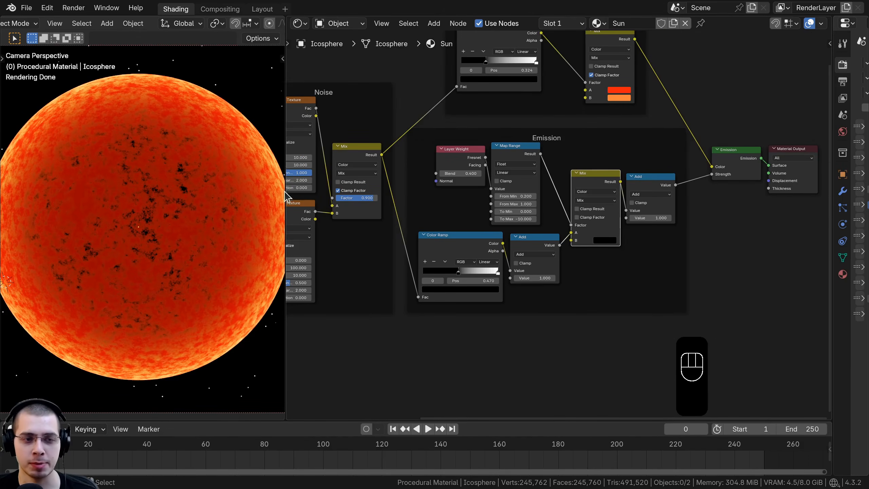
pyautogui.scroll(-2, 151, 86)
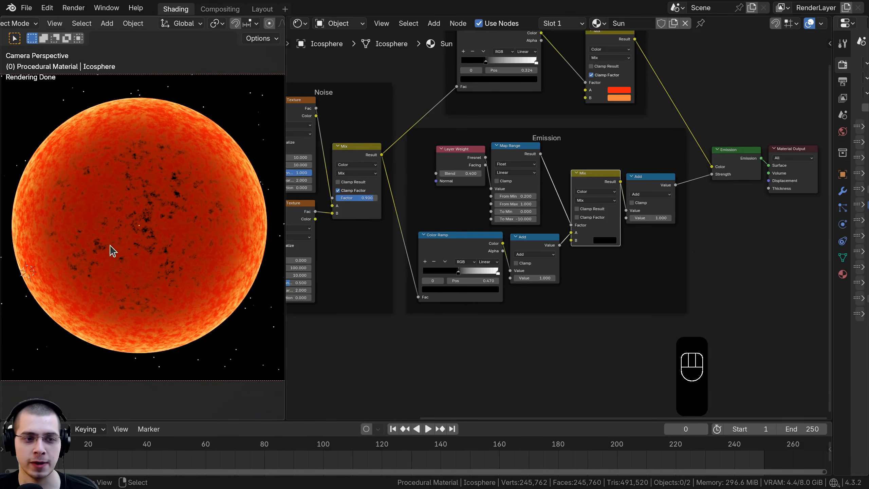
pyautogui.moveTo(503, 357); pyautogui.dragTo(543, 274, button='middle')
pyautogui.scroll(-4, 532, 252)
pyautogui.moveTo(469, 167); pyautogui.dragTo(476, 212, button='middle')
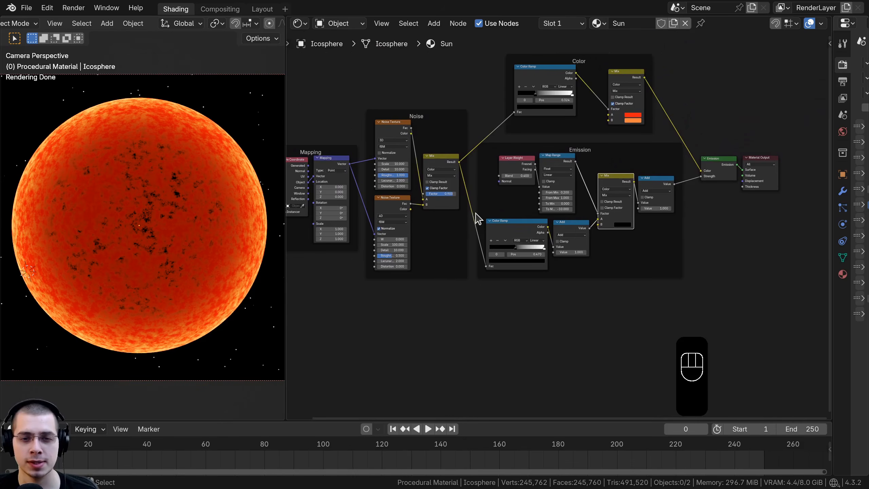
pyautogui.moveTo(455, 277); pyautogui.dragTo(467, 268, button='middle')
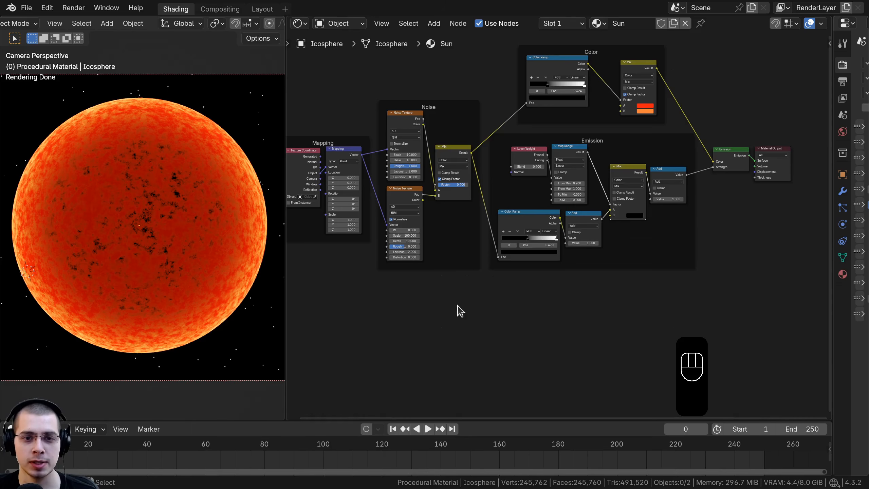
pyautogui.moveTo(459, 306); pyautogui.dragTo(398, 80)
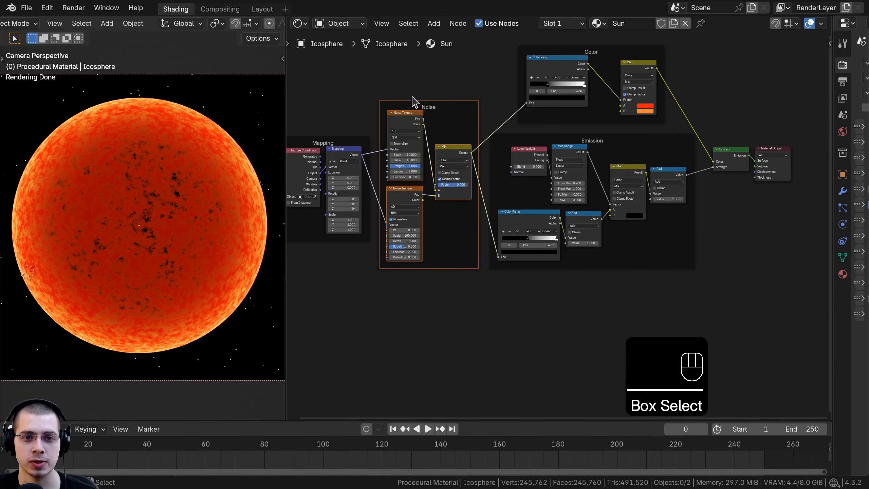
pyautogui.scroll(2, 402, 111)
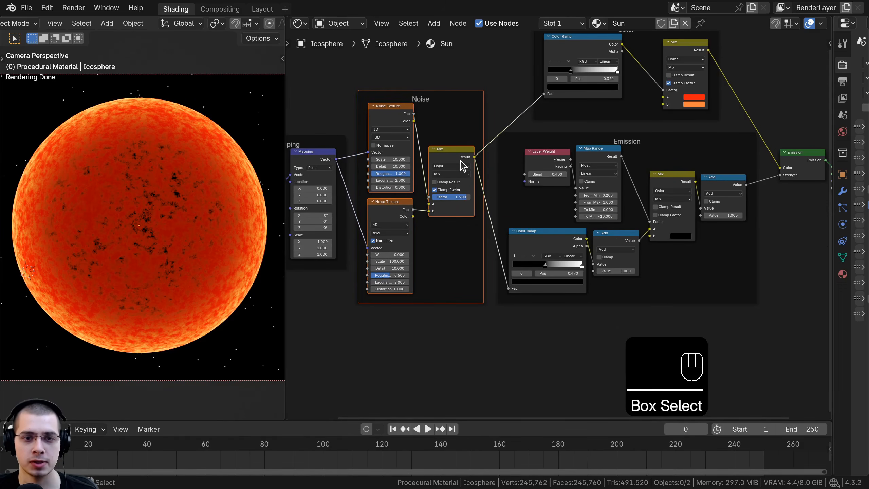
pyautogui.scroll(-3, 462, 166)
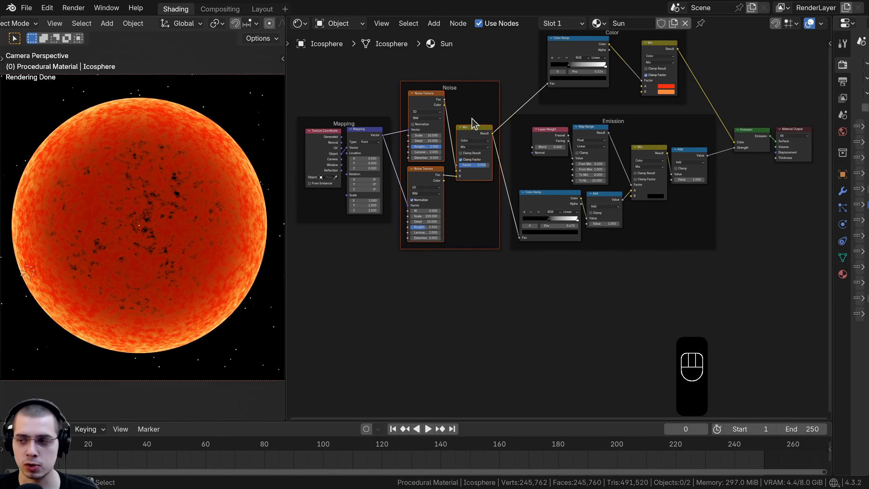
pyautogui.hotkey('ctrl', 'shift', 'd')
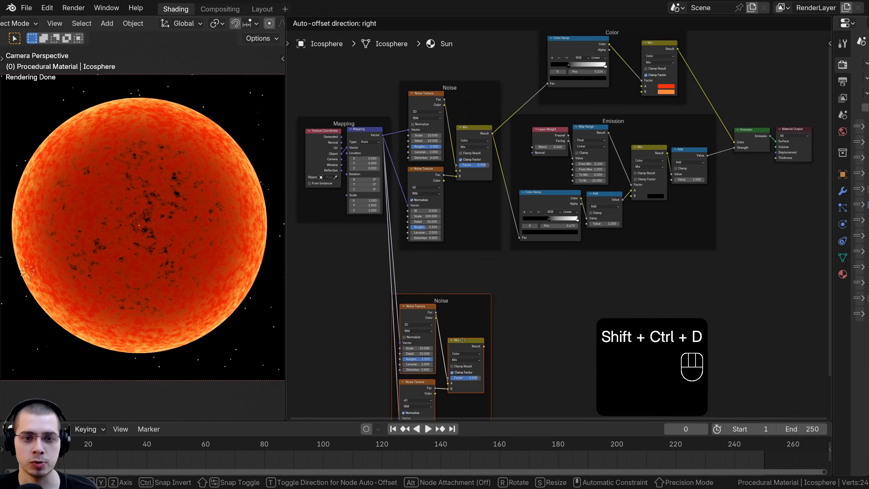
pyautogui.click(470, 298)
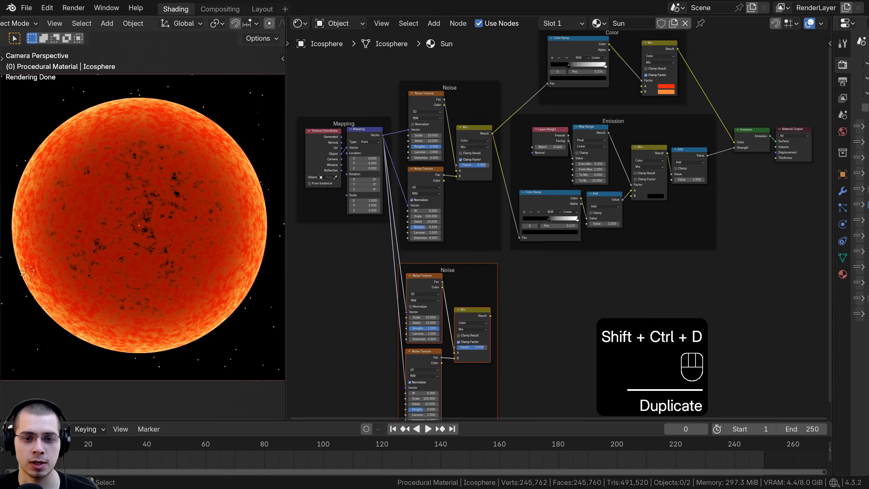
# Step: Move the duplicated Noise frame into the free space below the original Noise and Emission frames
pyautogui.moveTo(470, 299); pyautogui.dragTo(474, 255, button='middle')
pyautogui.moveTo(459, 227); pyautogui.dragTo(480, 247)
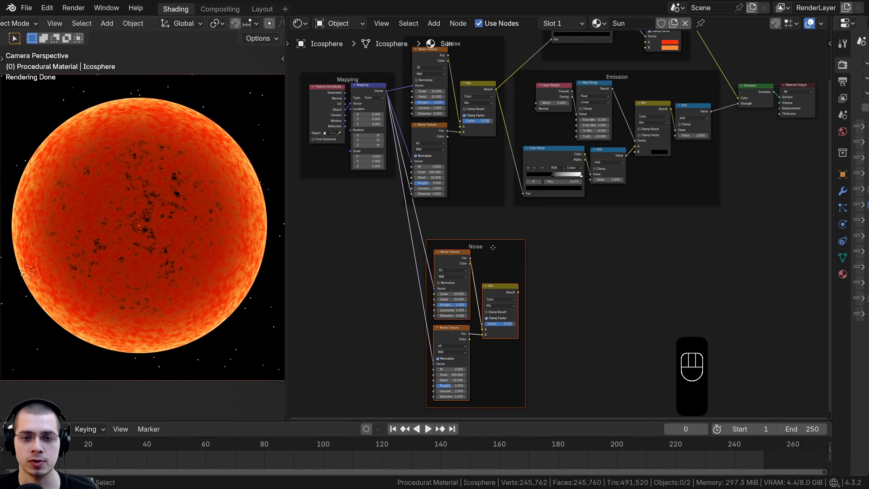
pyautogui.moveTo(461, 345); pyautogui.dragTo(498, 334)
pyautogui.moveTo(489, 133); pyautogui.dragTo(493, 198, button='middle')
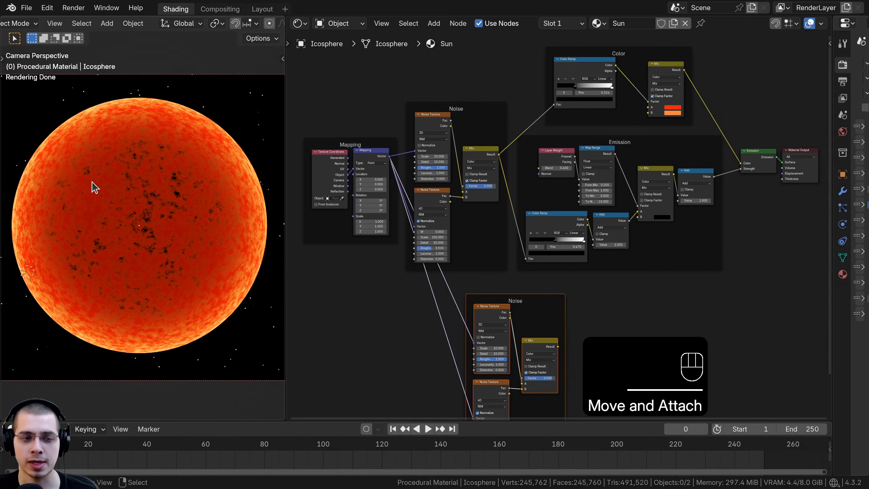
# Step: Examine the 4D Noise Texture's settings in the original frame and the sphere's surface near its edge
pyautogui.scroll(5, 398, 284)
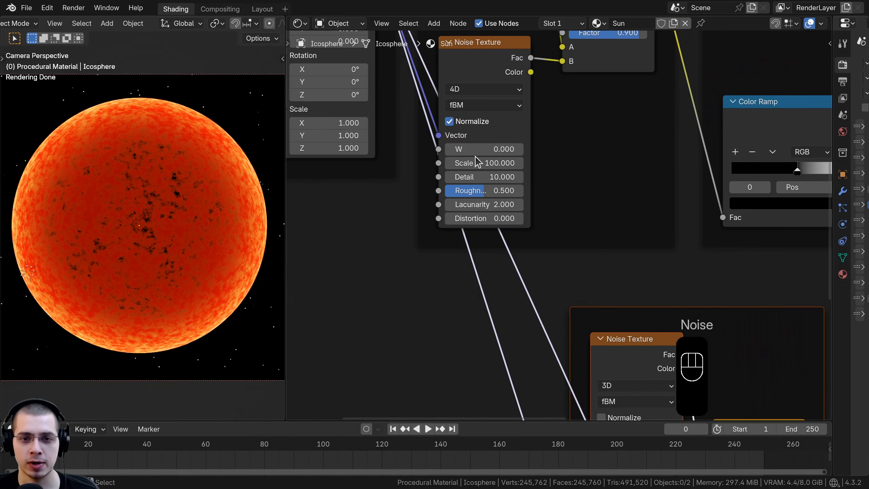
pyautogui.moveTo(484, 150); pyautogui.dragTo(528, 149)
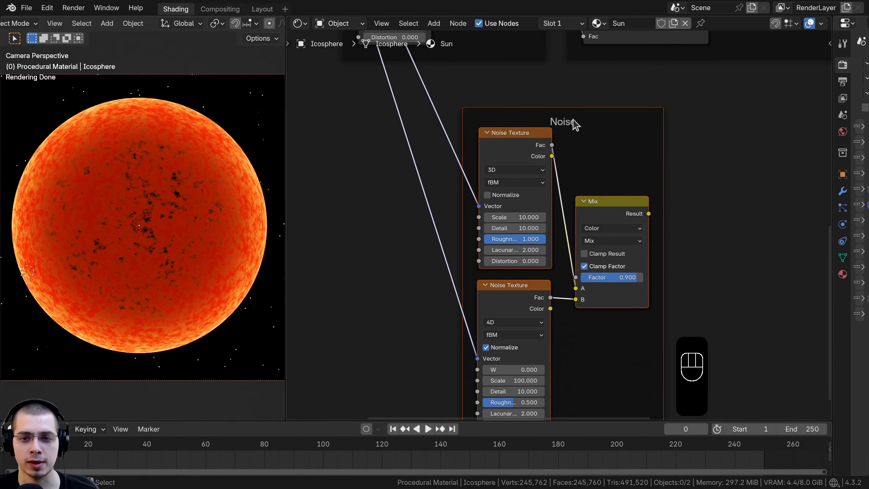
pyautogui.click(595, 105)
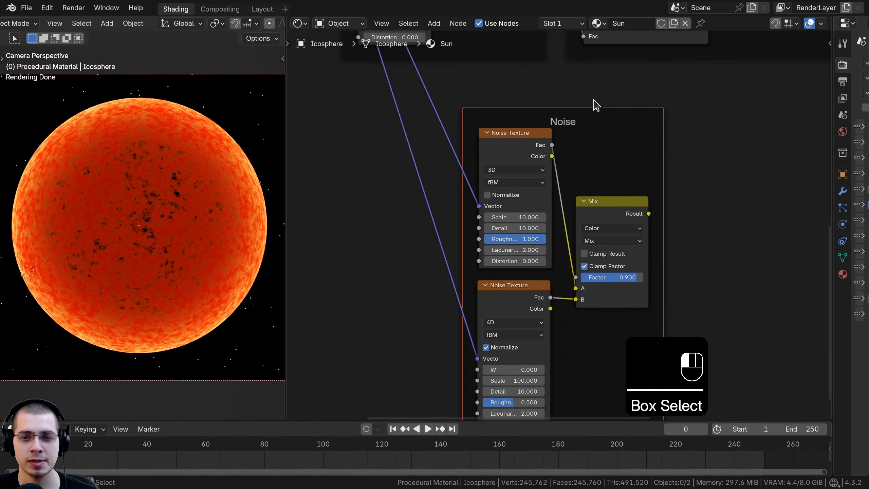
pyautogui.scroll(5, 157, 241)
pyautogui.keyDown('shift'); pyautogui.moveTo(169, 191); pyautogui.dragTo(196, 185, button='middle'); pyautogui.keyUp('shift')
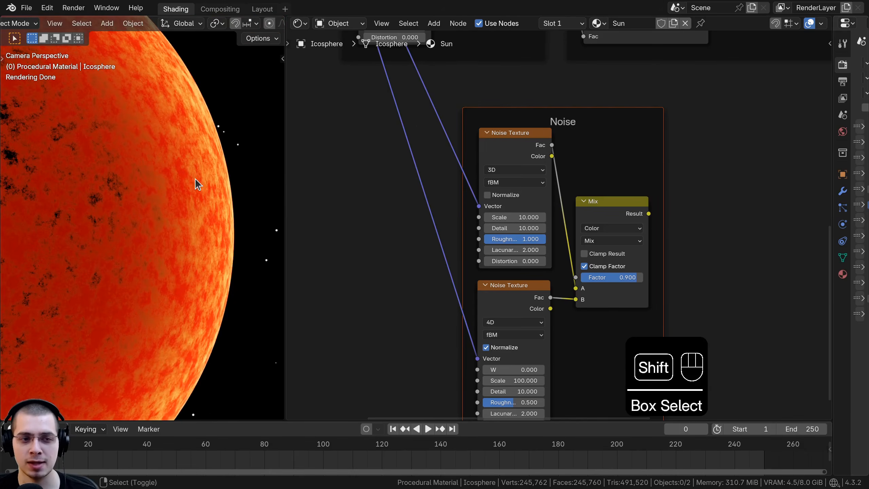
pyautogui.scroll(-5, 243, 197)
pyautogui.keyDown('shift'); pyautogui.moveTo(205, 221); pyautogui.dragTo(282, 236, button='middle'); pyautogui.keyUp('shift')
pyautogui.scroll(-4, 544, 205)
# Step: Shift the duplicated Noise frame slightly and move its Mix node a little farther from the Noise Textures
pyautogui.moveTo(537, 193); pyautogui.dragTo(504, 259, button='middle')
pyautogui.moveTo(542, 214); pyautogui.dragTo(574, 197)
pyautogui.scroll(-6, 567, 212)
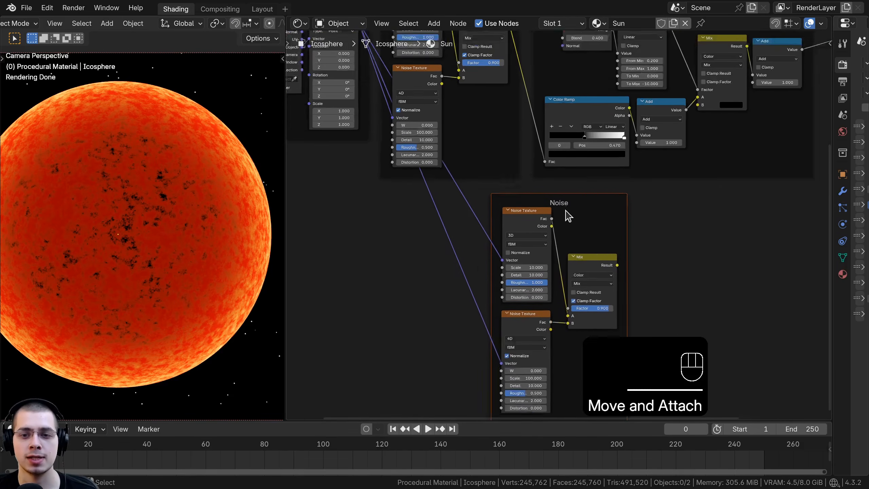
pyautogui.moveTo(722, 253); pyautogui.dragTo(639, 272, button='middle')
pyautogui.scroll(2, 486, 273)
pyautogui.moveTo(474, 278); pyautogui.dragTo(485, 279)
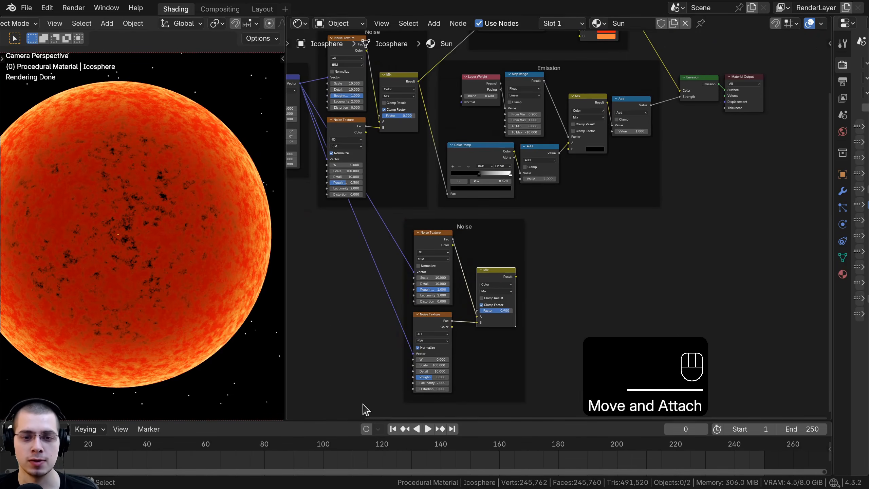
# Step: Add a Displacement node inside the duplicated Noise frame, beyond its Mix node
pyautogui.moveTo(581, 259); pyautogui.dragTo(618, 246, button='middle')
pyautogui.scroll(1, 581, 253)
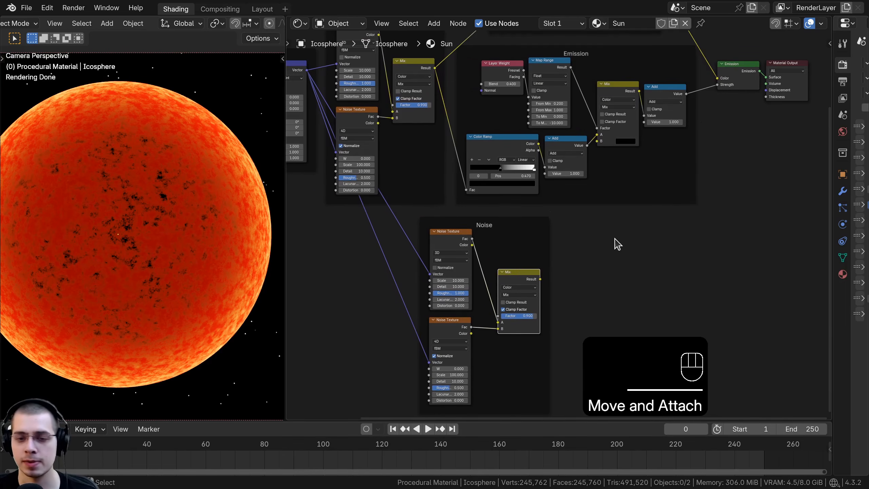
pyautogui.scroll(1, 574, 262)
pyautogui.hotkey('shift', 'a')
pyautogui.click(581, 228)
pyautogui.write('dis')
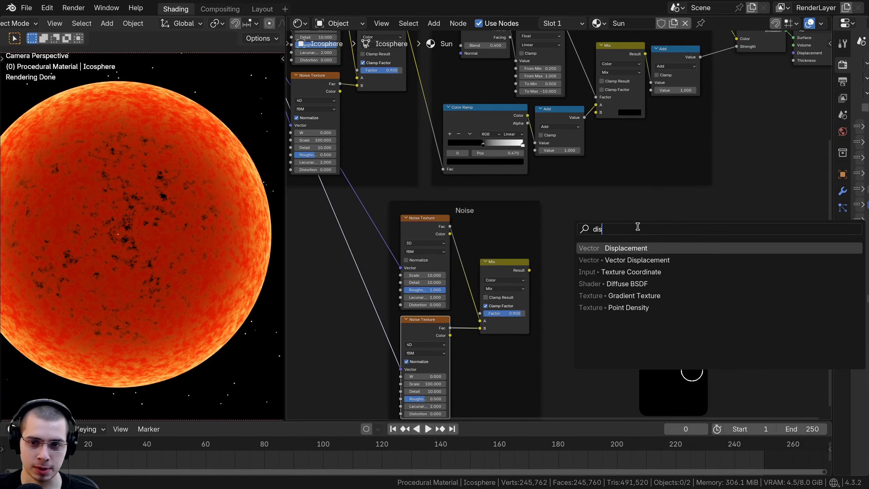
pyautogui.click(635, 247)
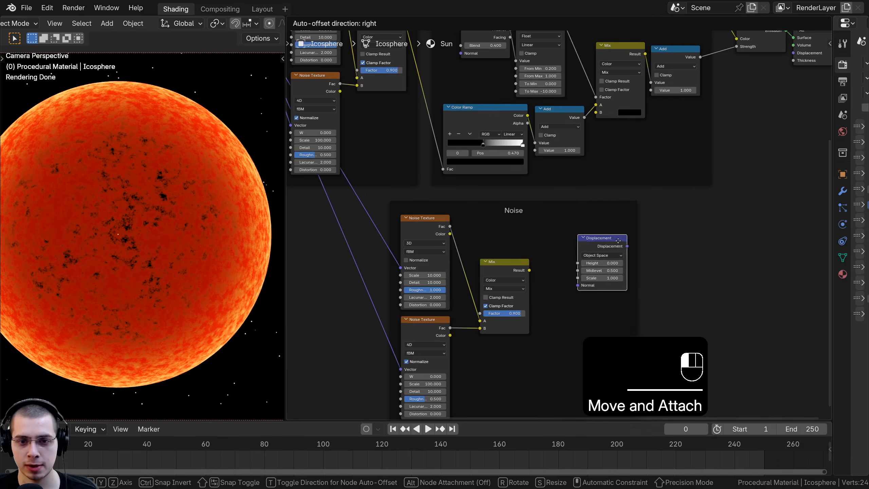
pyautogui.click(635, 248)
# Step: Rename the duplicated Noise frame as Displace and clear the selection
pyautogui.click(553, 205)
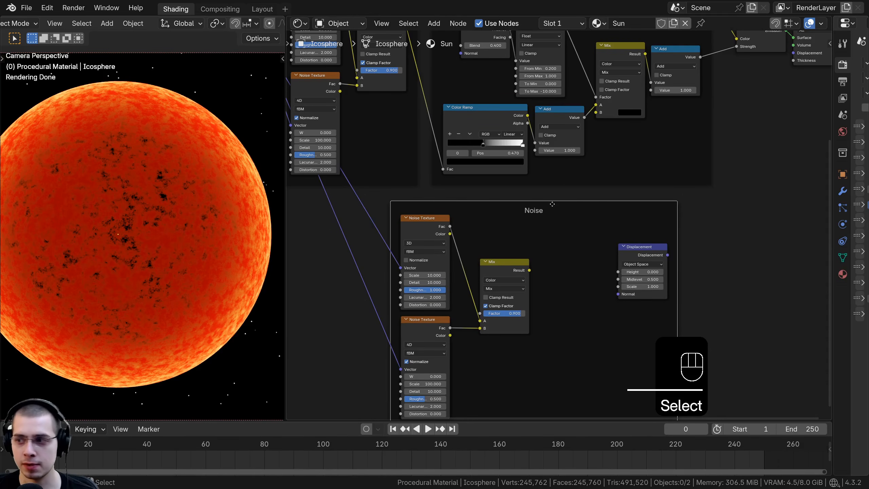
pyautogui.press('F2')
pyautogui.write('Displace')
pyautogui.press('Return')
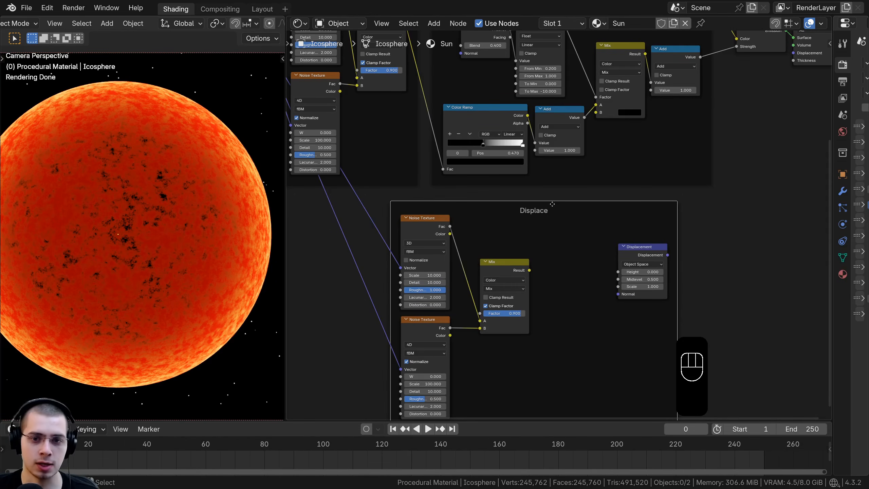
pyautogui.press('a')
# Step: Connect the Displace frame's Mix Result to the Displacement node's Height, and its Displacement output to the Material Output's Displacement
pyautogui.scroll(2, 683, 207)
pyautogui.scroll(1, 416, 255)
pyautogui.moveTo(426, 254); pyautogui.dragTo(442, 231, button='middle')
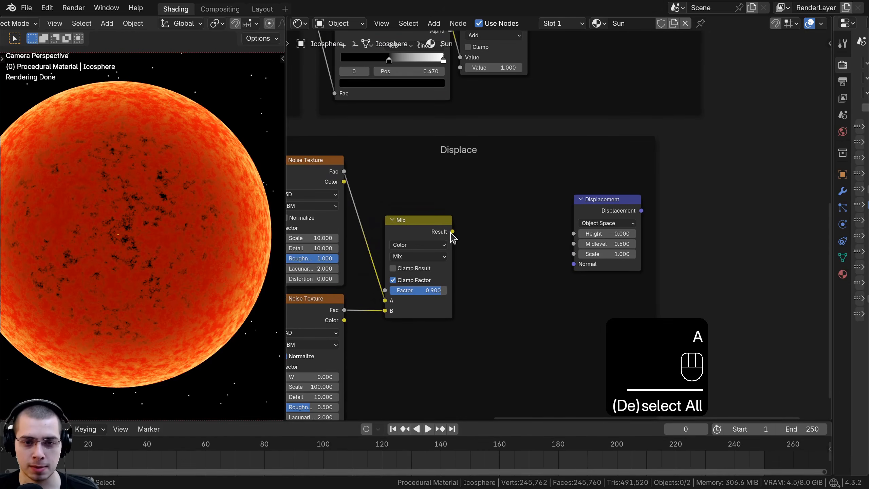
pyautogui.moveTo(452, 231); pyautogui.dragTo(583, 238)
pyautogui.scroll(-2, 584, 238)
pyautogui.moveTo(584, 237); pyautogui.dragTo(569, 301, button='middle')
pyautogui.moveTo(576, 292); pyautogui.dragTo(702, 89)
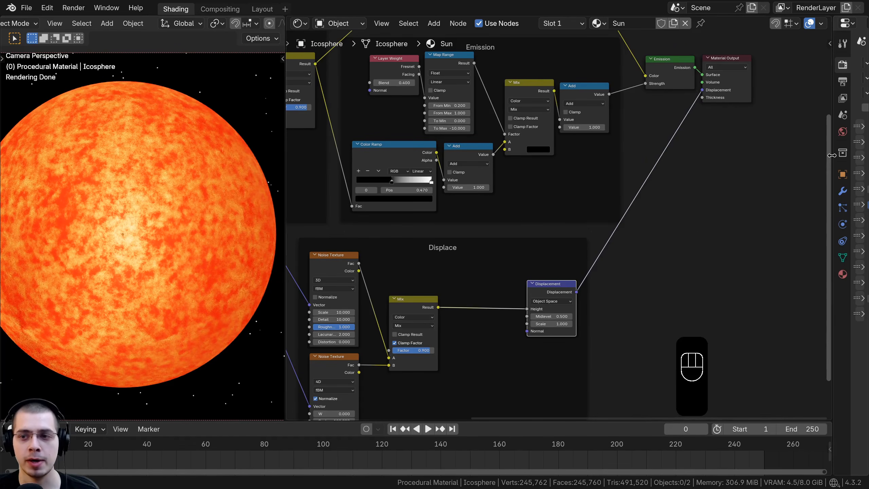
# Step: Set the Sun material's surface displacement method to Displacement and Bump, with the Properties editor widened only while making the change
pyautogui.moveTo(832, 158); pyautogui.dragTo(650, 154)
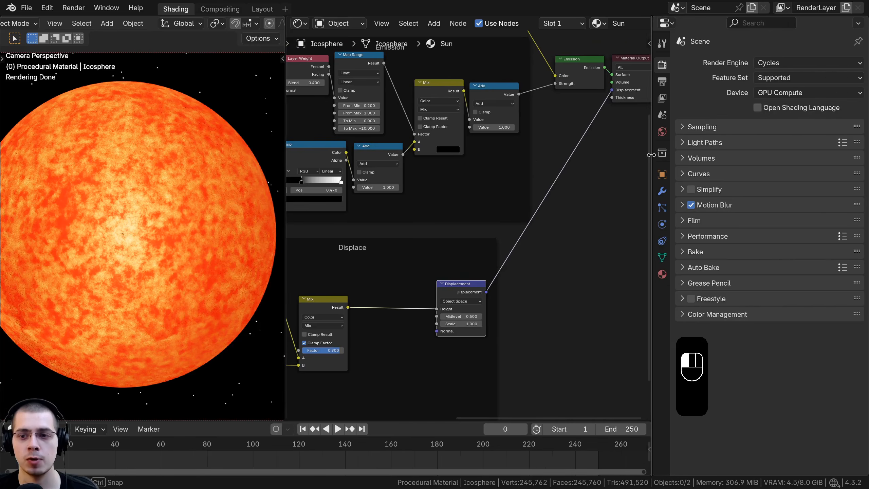
pyautogui.click(661, 275)
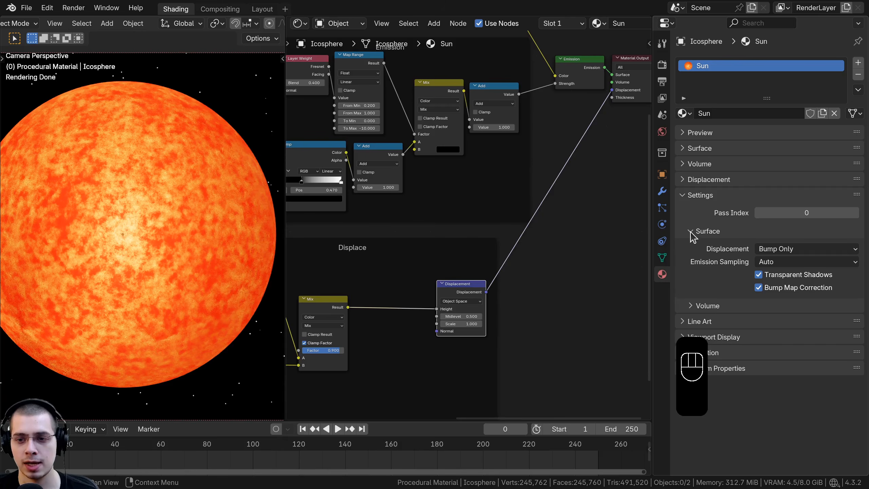
pyautogui.click(797, 249)
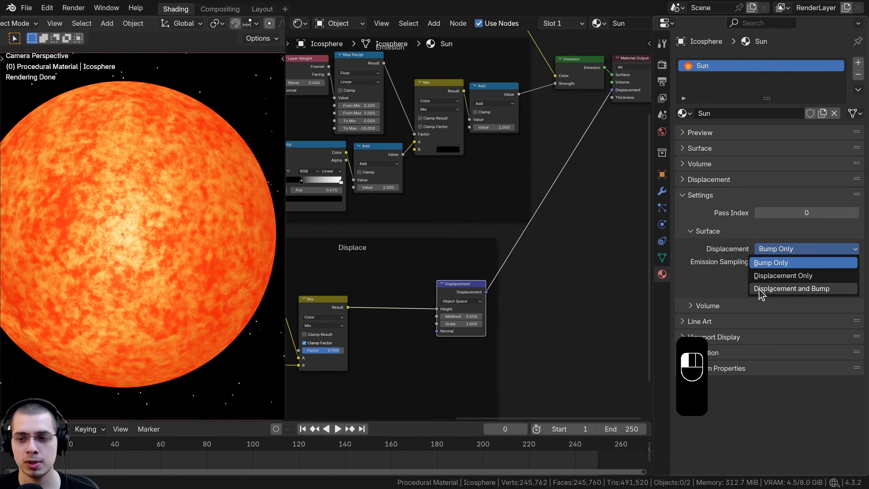
pyautogui.click(770, 289)
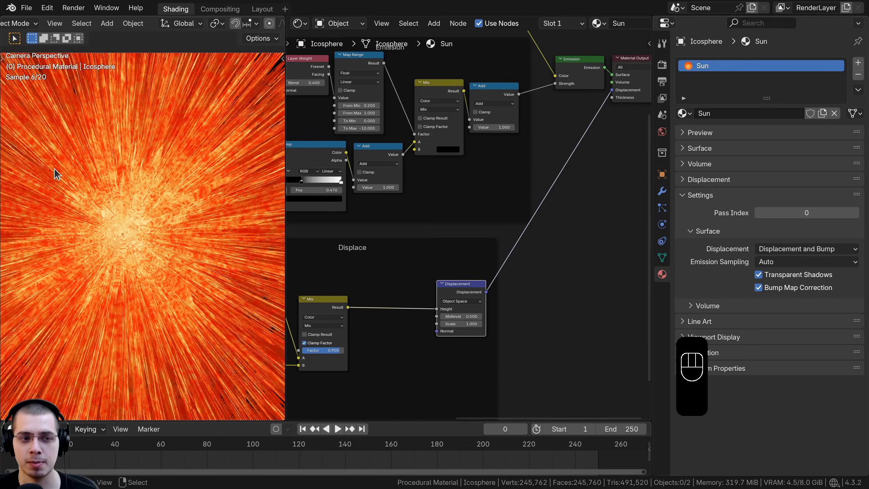
pyautogui.scroll(-3, 194, 248)
pyautogui.moveTo(193, 248); pyautogui.dragTo(154, 245, button='middle')
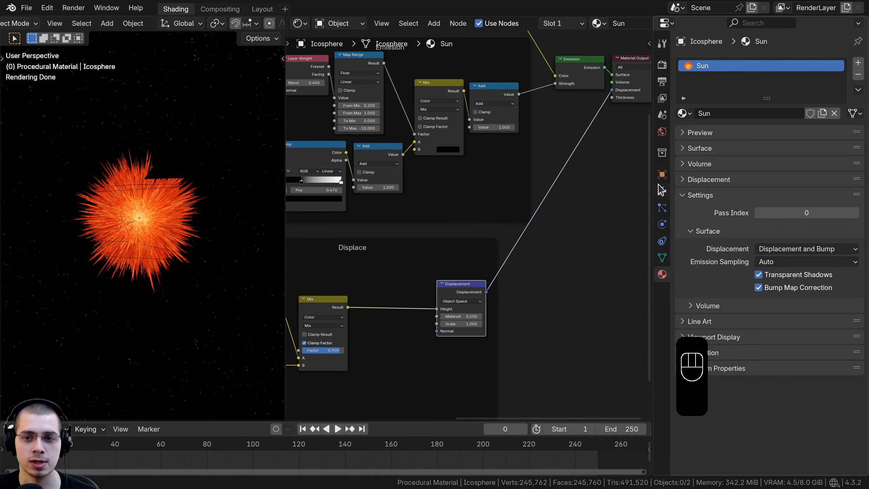
pyautogui.moveTo(653, 240); pyautogui.dragTo(813, 240)
# Step: Set the Displacement node's Scale to 0.02 and view the sun's edge through the camera
pyautogui.scroll(6, 171, 180)
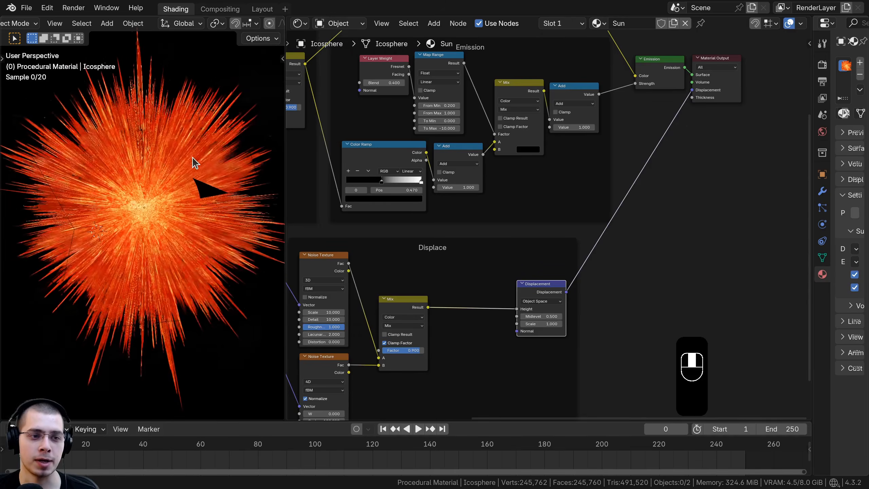
pyautogui.moveTo(194, 122); pyautogui.dragTo(240, 154, button='middle')
pyautogui.moveTo(438, 219); pyautogui.dragTo(442, 104, button='middle')
pyautogui.scroll(7, 537, 205)
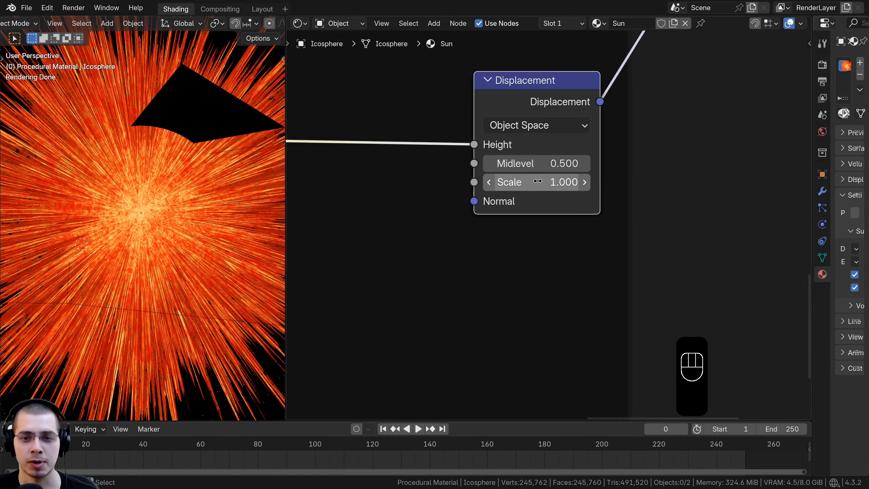
pyautogui.click(539, 182)
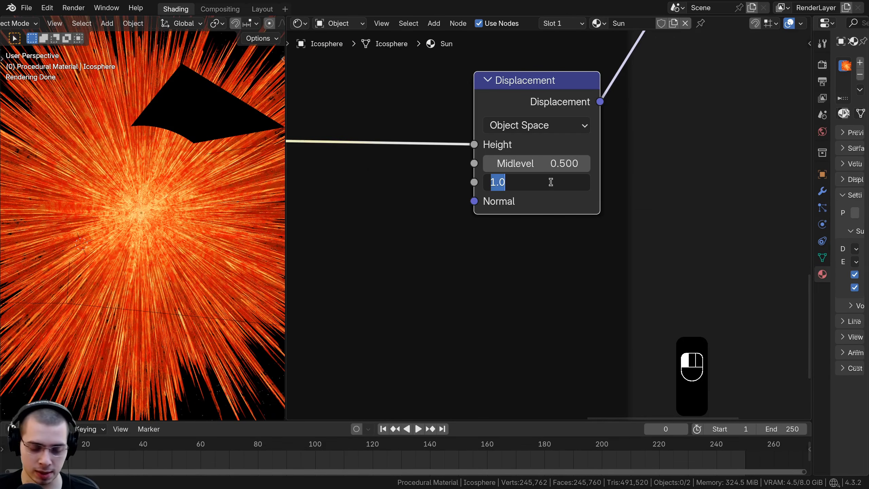
pyautogui.write('.02')
pyautogui.press('Return')
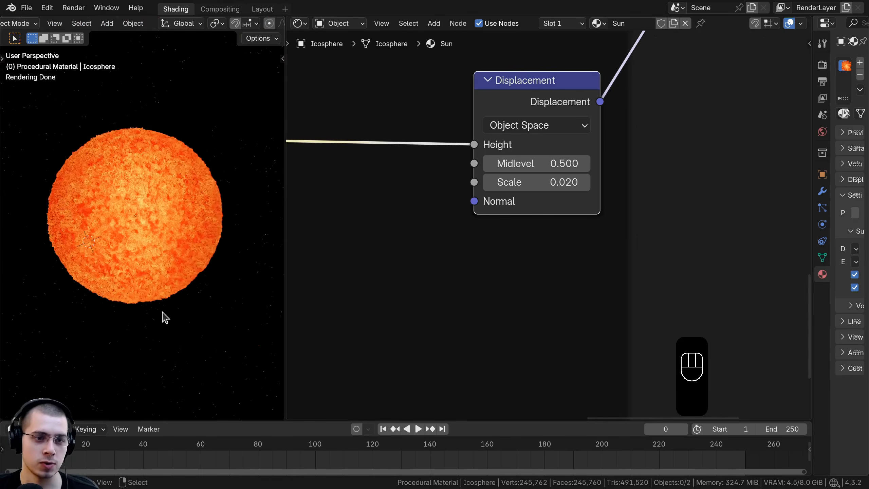
pyautogui.press('KP_0')
pyautogui.scroll(6, 172, 175)
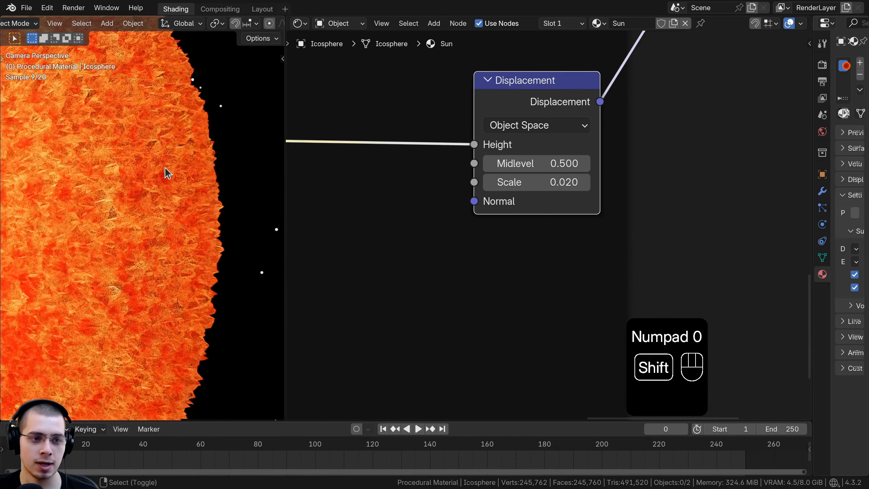
# Step: Insert a Color Ramp node between the Displace frame's Mix node and the Displacement node
pyautogui.scroll(-8, 396, 146)
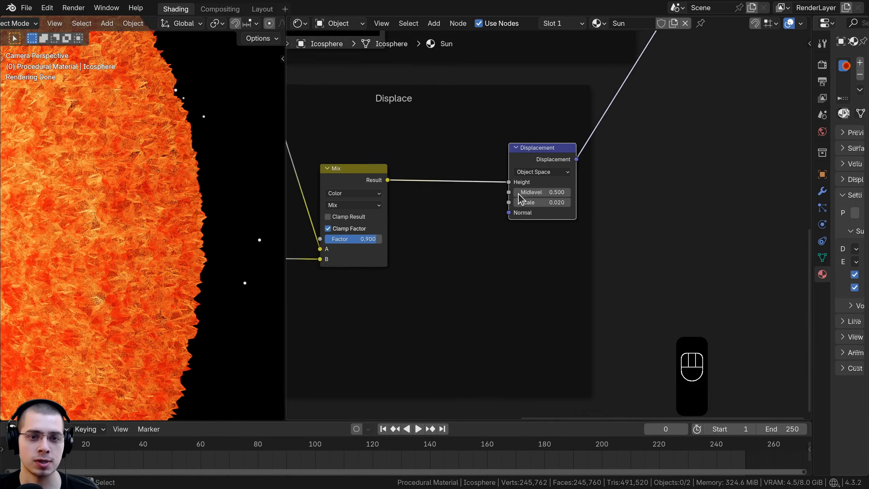
pyautogui.moveTo(519, 198); pyautogui.dragTo(598, 207, button='middle')
pyautogui.moveTo(436, 175); pyautogui.dragTo(414, 166)
pyautogui.hotkey('shift', 'a')
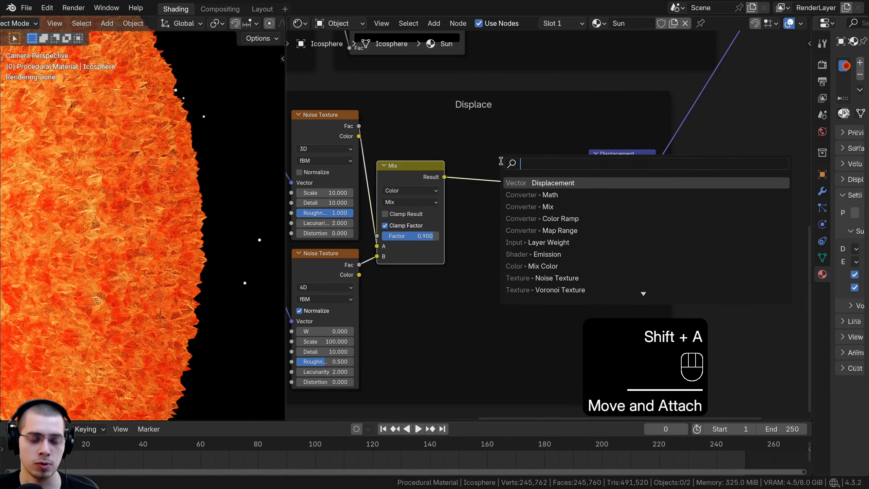
pyautogui.write('col')
pyautogui.press('Return')
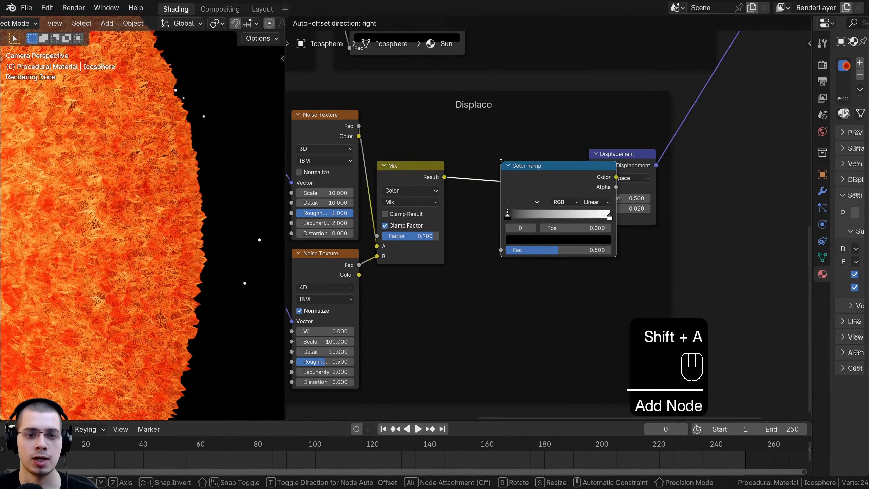
pyautogui.click(478, 161)
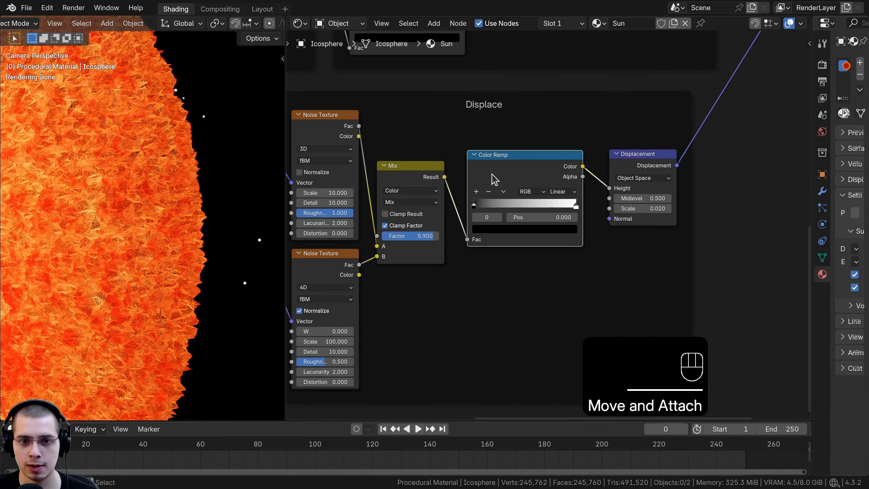
# Step: Try light grey colors on both stops of the Displace frame's Color Ramp, with #C2C2C2 among them
pyautogui.click(499, 234)
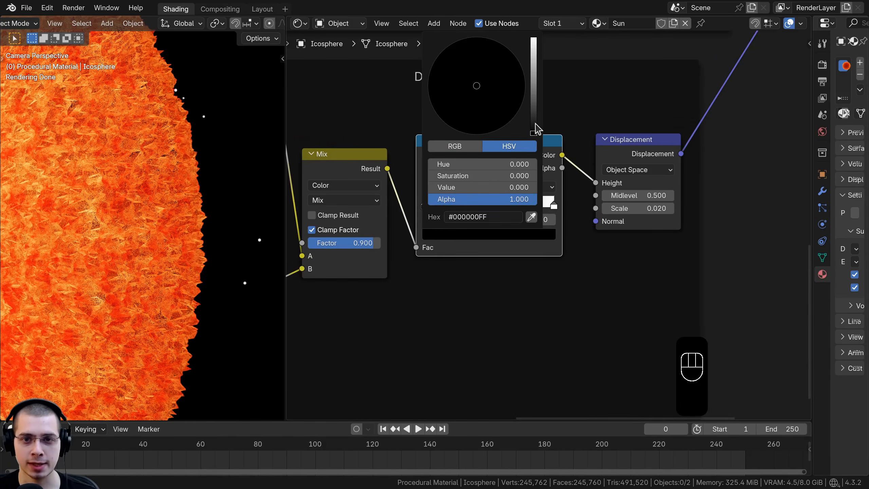
pyautogui.moveTo(533, 132); pyautogui.dragTo(533, 60)
pyautogui.click(555, 205)
pyautogui.click(508, 234)
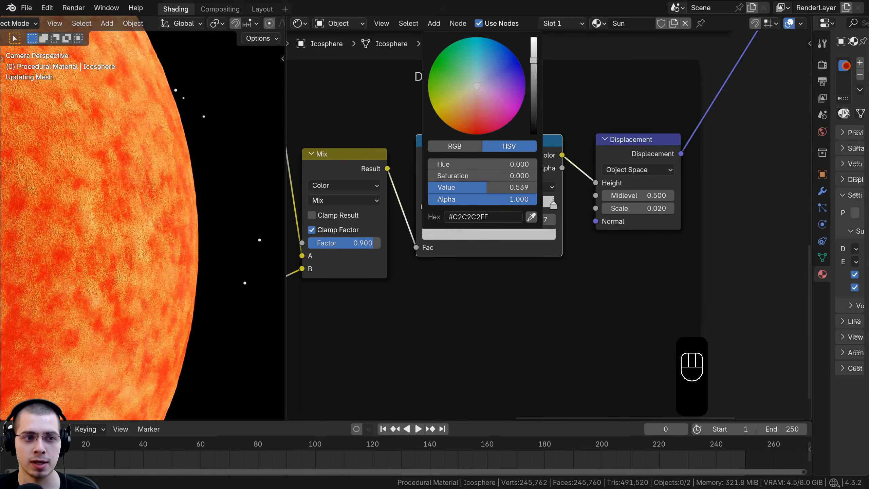
pyautogui.scroll(1, 465, 219)
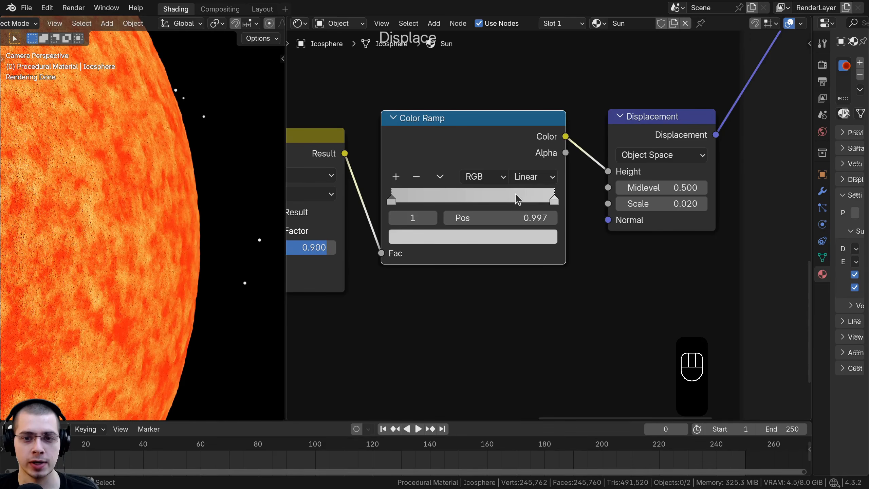
pyautogui.keyDown('shift'); pyautogui.moveTo(85, 202); pyautogui.dragTo(101, 252, button='middle'); pyautogui.keyUp('shift')
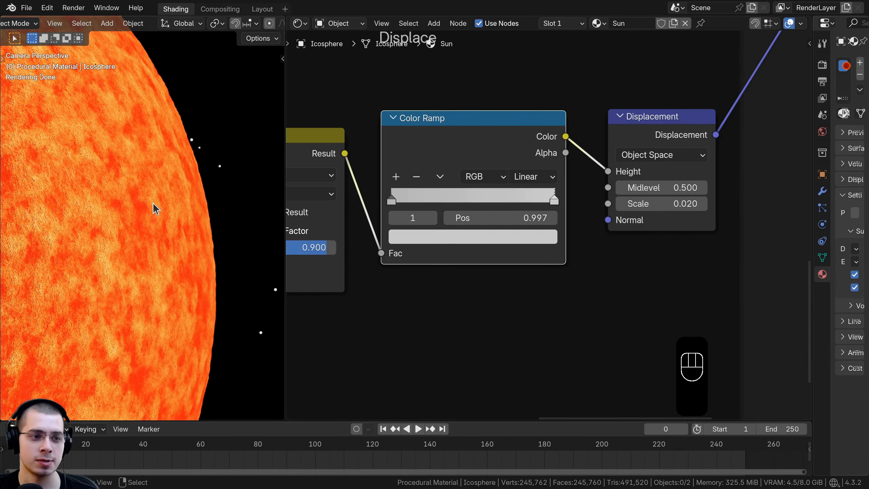
pyautogui.scroll(5, 156, 208)
pyautogui.moveTo(500, 228); pyautogui.dragTo(501, 228, button='middle')
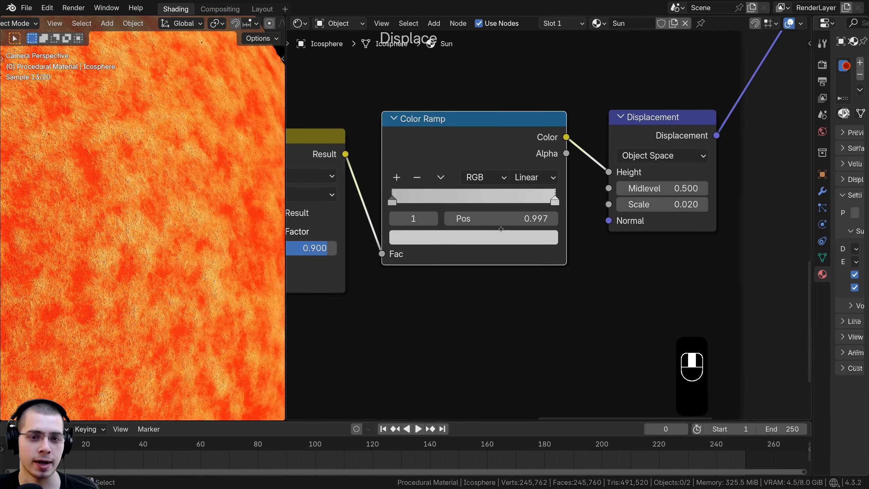
# Step: Set the Displace Color Ramp's dark stop to grey #9F9F9F and its light stop to near-white at position 1.000
pyautogui.hotkey('ctrl', 'v')
pyautogui.scroll(-1, 402, 153)
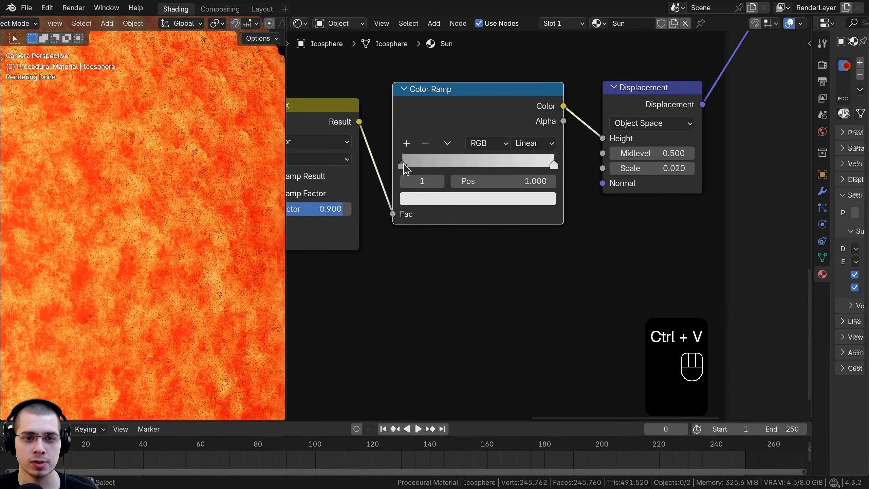
pyautogui.click(402, 164)
pyautogui.click(433, 199)
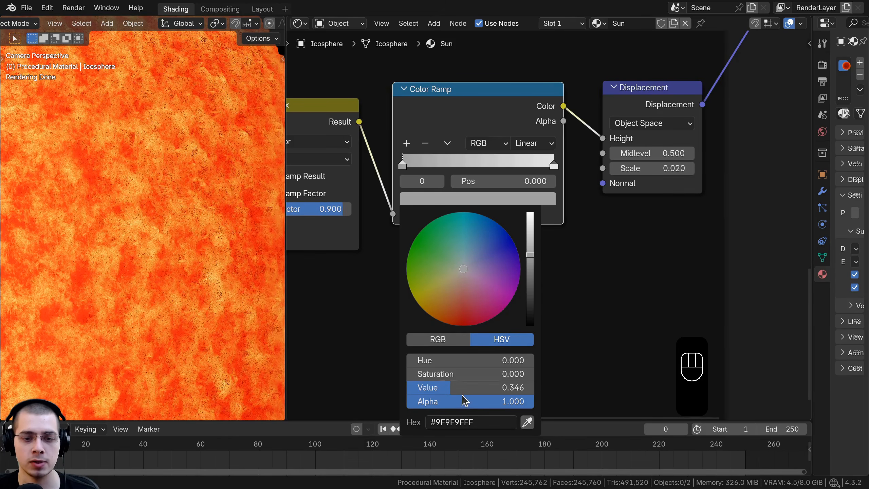
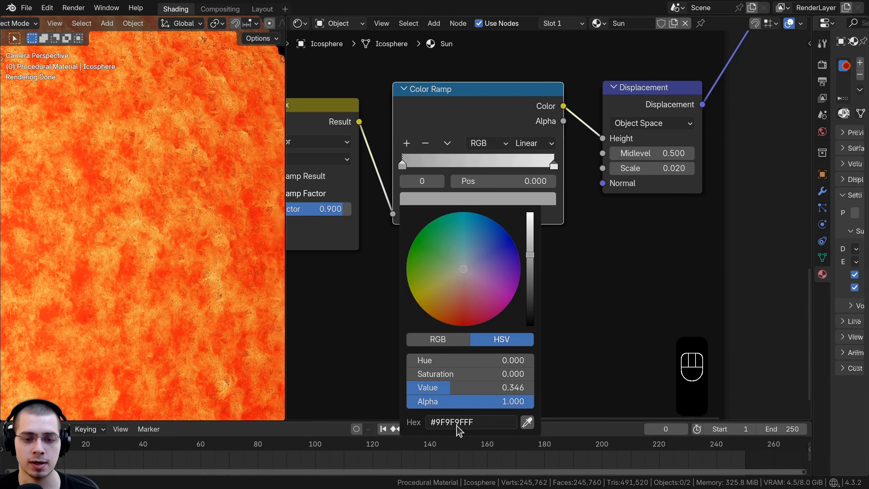
pyautogui.moveTo(545, 171); pyautogui.dragTo(555, 117, button='middle')
pyautogui.scroll(-1, 548, 123)
pyautogui.click(555, 119)
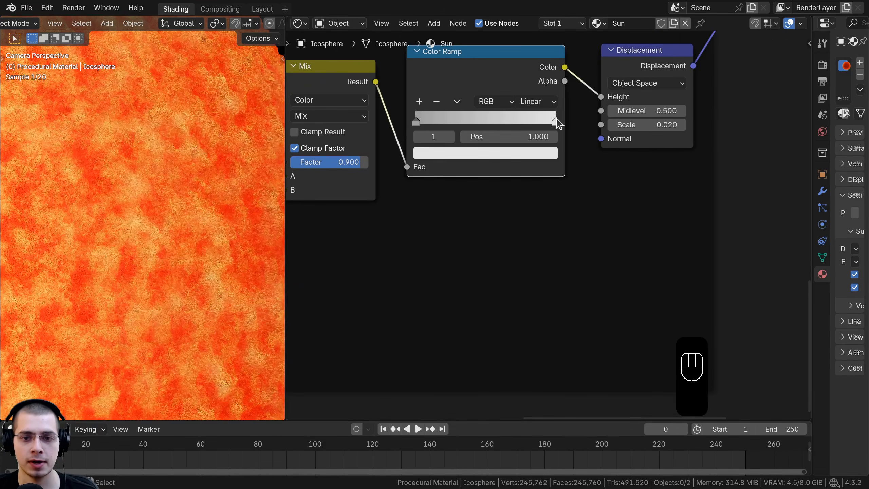
pyautogui.click(518, 153)
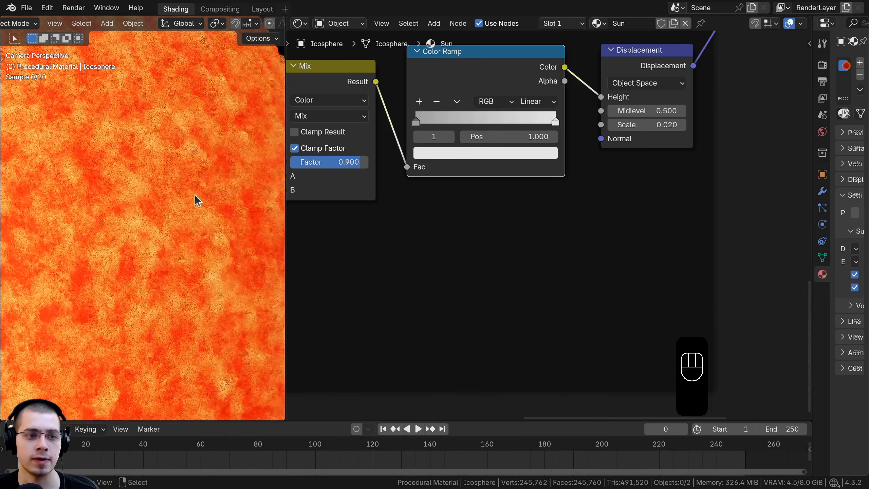
# Step: Examine the displaced sun's edge and full surface in the camera view, along with the complete node tree
pyautogui.scroll(-4, 198, 185)
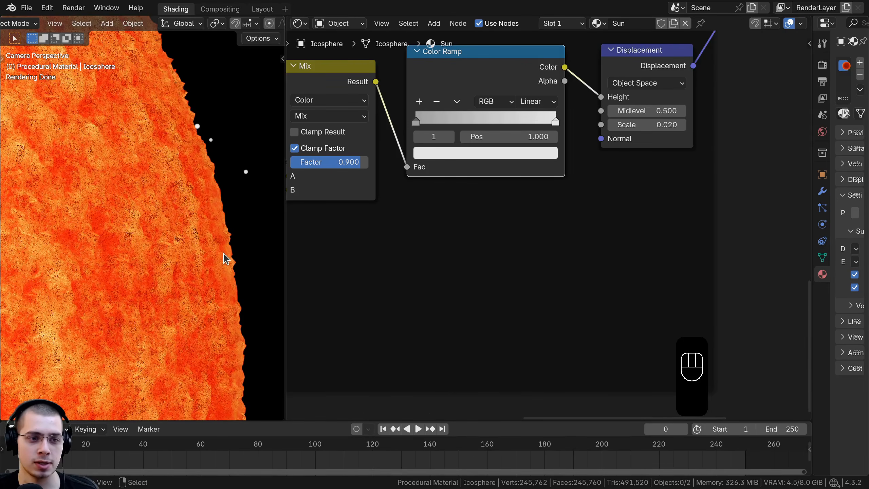
pyautogui.scroll(-4, 97, 258)
pyautogui.keyDown('shift'); pyautogui.moveTo(97, 258); pyautogui.dragTo(220, 260, button='middle'); pyautogui.keyUp('shift')
pyautogui.press('Home')
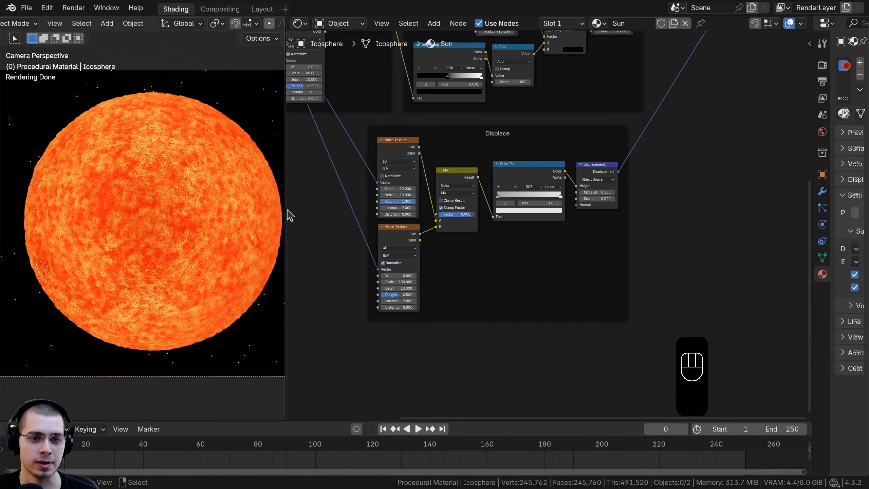
pyautogui.scroll(-1, 448, 103)
pyautogui.moveTo(448, 103); pyautogui.dragTo(508, 245, button='middle')
pyautogui.scroll(-2, 508, 207)
pyautogui.keyDown('shift'); pyautogui.moveTo(153, 197); pyautogui.dragTo(145, 214, button='middle'); pyautogui.keyUp('shift')
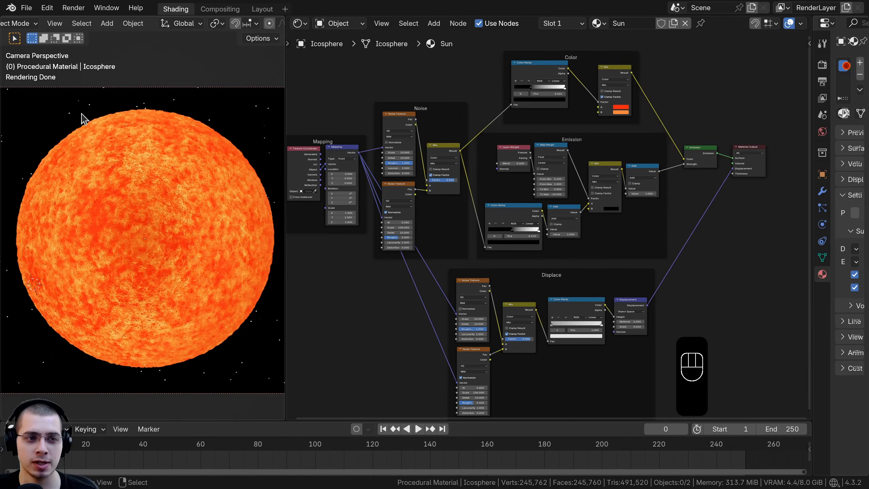
pyautogui.keyDown('shift'); pyautogui.moveTo(201, 203); pyautogui.dragTo(187, 211, button='middle'); pyautogui.keyUp('shift')
pyautogui.scroll(1, 175, 210)
pyautogui.keyDown('shift'); pyautogui.moveTo(166, 168); pyautogui.dragTo(174, 172, button='middle'); pyautogui.keyUp('shift')
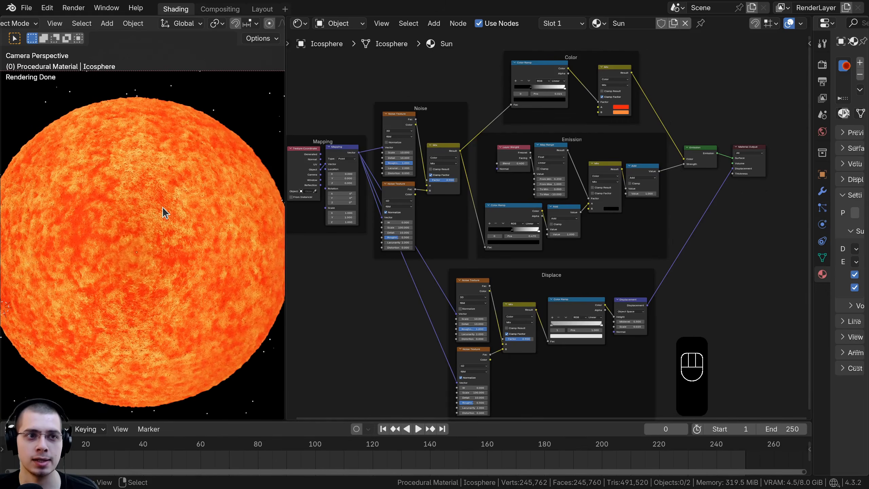
# Step: Switch to the Compositing workspace, show its viewport in Rendered shading and give the compositor more width
pyautogui.click(221, 10)
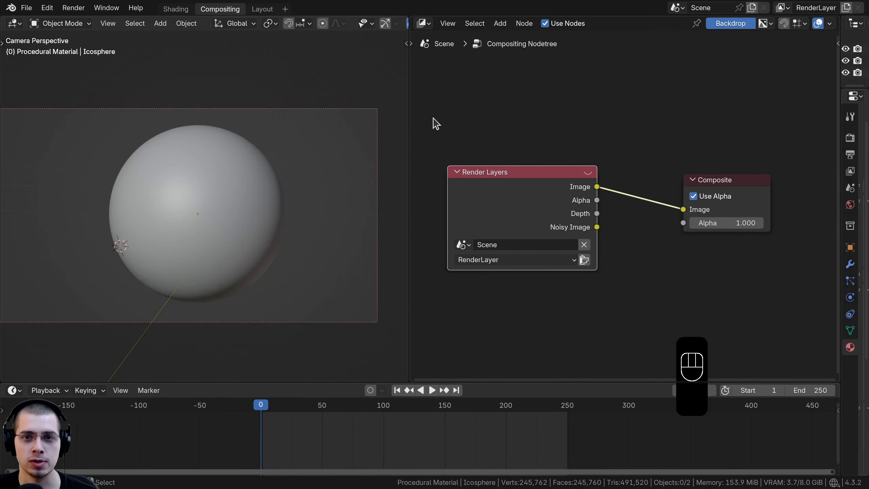
pyautogui.press('z')
pyautogui.click(273, 29)
pyautogui.moveTo(409, 81); pyautogui.dragTo(277, 81)
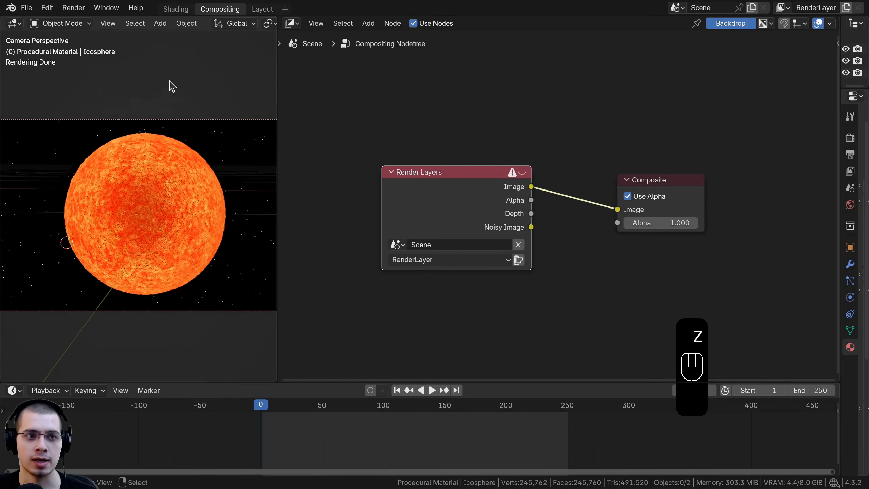
# Step: Replace the collapsed viewport by splitting the compositor area and turning the new part into a 3D Viewport with camera view
pyautogui.moveTo(278, 19); pyautogui.dragTo(65, 28)
pyautogui.moveTo(203, 29); pyautogui.dragTo(342, 30)
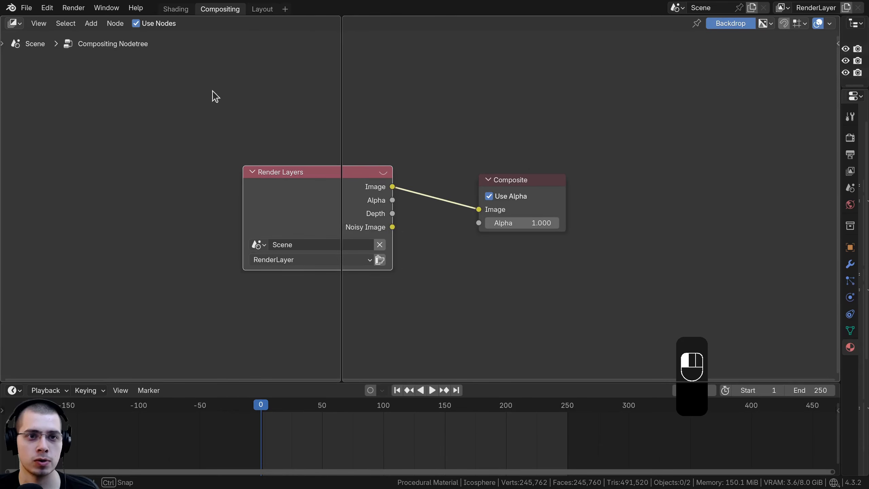
pyautogui.click(14, 23)
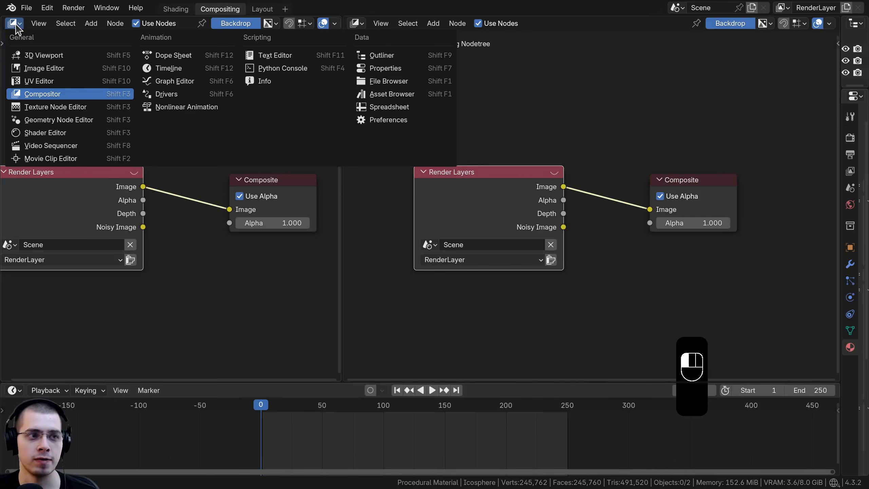
pyautogui.click(48, 55)
pyautogui.press('KP_0')
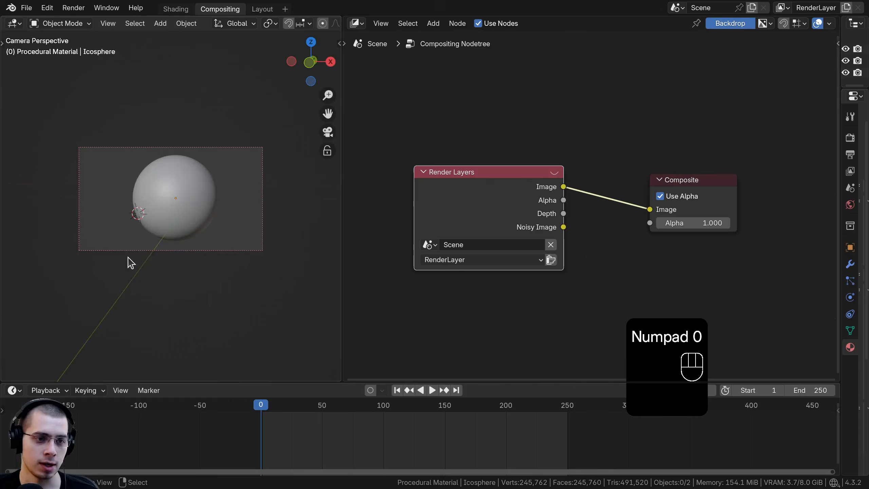
# Step: Show the camera viewport in Rendered shading with its compositor set to Always, and hide the viewport gizmos
pyautogui.press('z')
pyautogui.click(161, 140)
pyautogui.scroll(-8, 311, 31)
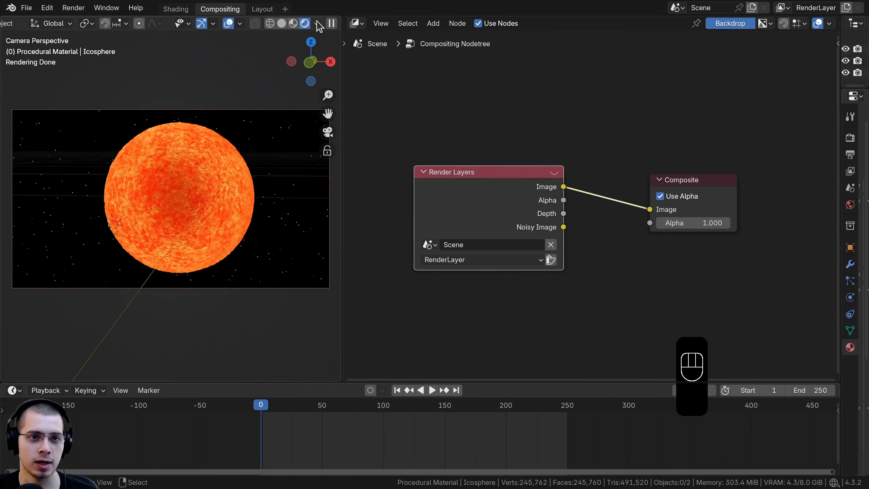
pyautogui.click(318, 23)
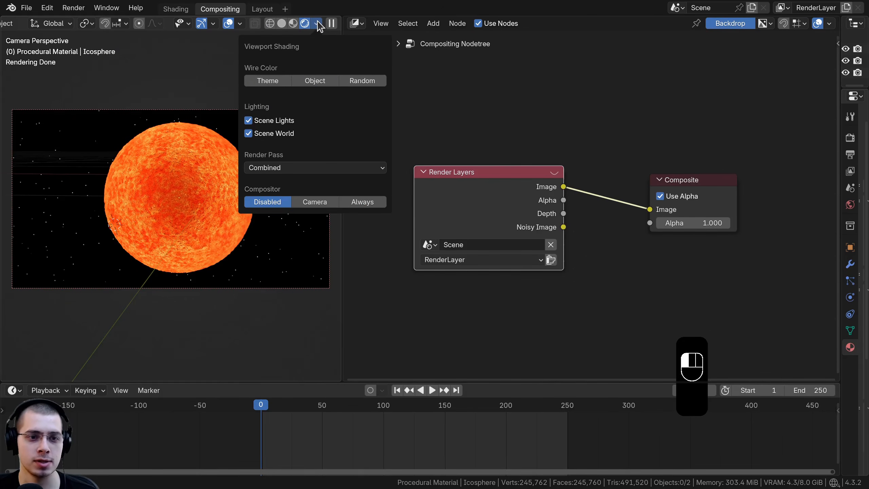
pyautogui.click(362, 203)
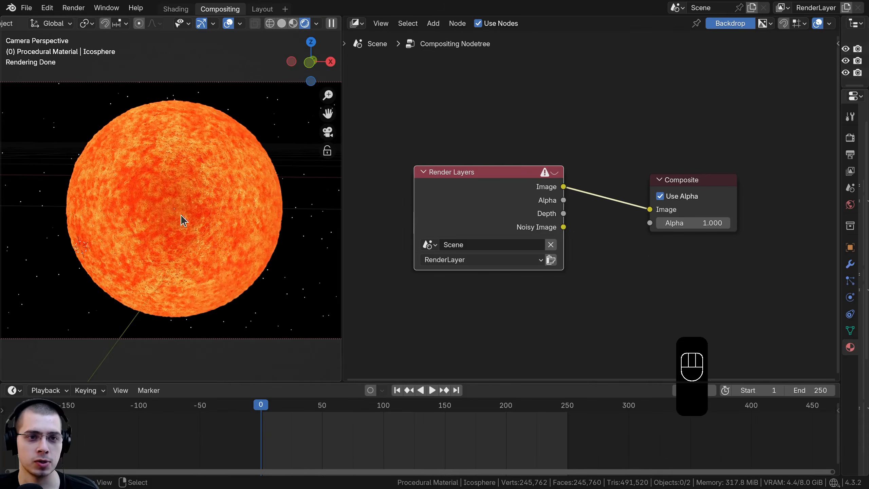
pyautogui.scroll(2, 184, 221)
pyautogui.click(199, 25)
# Step: Link a Viewer node to the Render Layers image output and place it above the Composite node
pyautogui.scroll(-1, 560, 136)
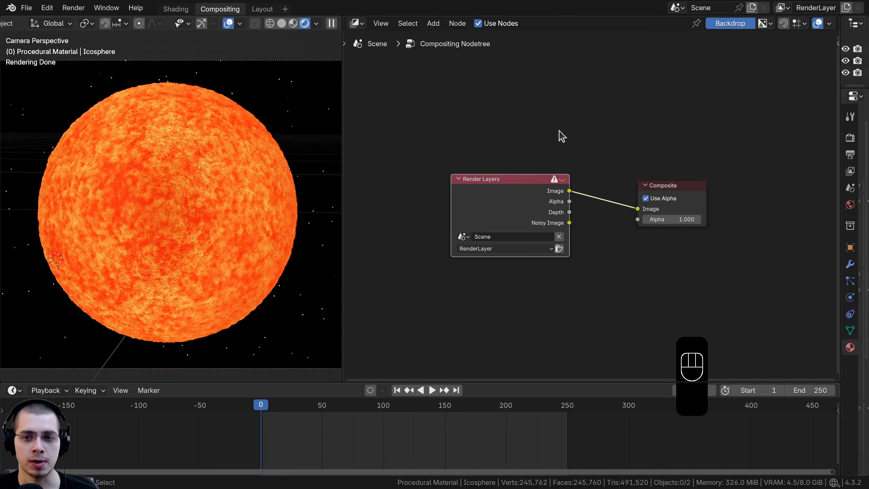
pyautogui.keyDown('ctrl'); pyautogui.keyDown('shift'); pyautogui.click(505, 200); pyautogui.keyUp('shift'); pyautogui.keyUp('ctrl')
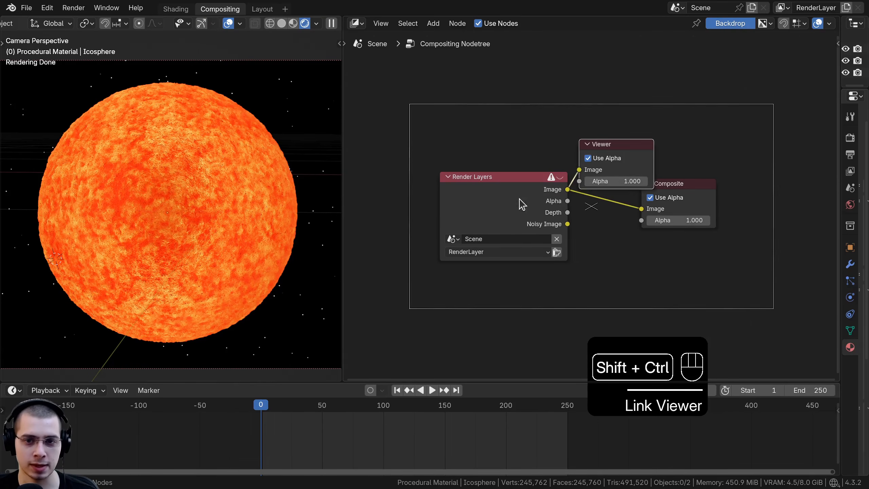
pyautogui.moveTo(620, 156); pyautogui.dragTo(686, 139)
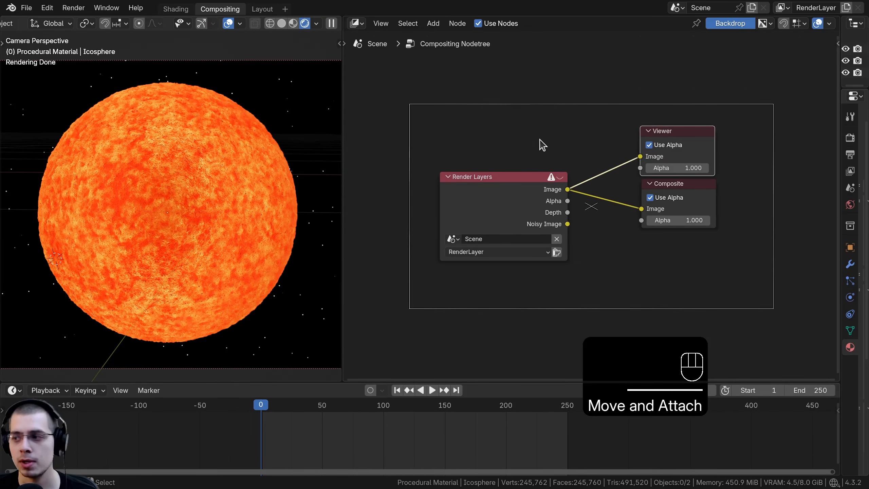
# Step: Add a Glare node fed by the Render Layers image and link its output to both Viewer and Composite
pyautogui.hotkey('shift', 'a')
pyautogui.write('glare')
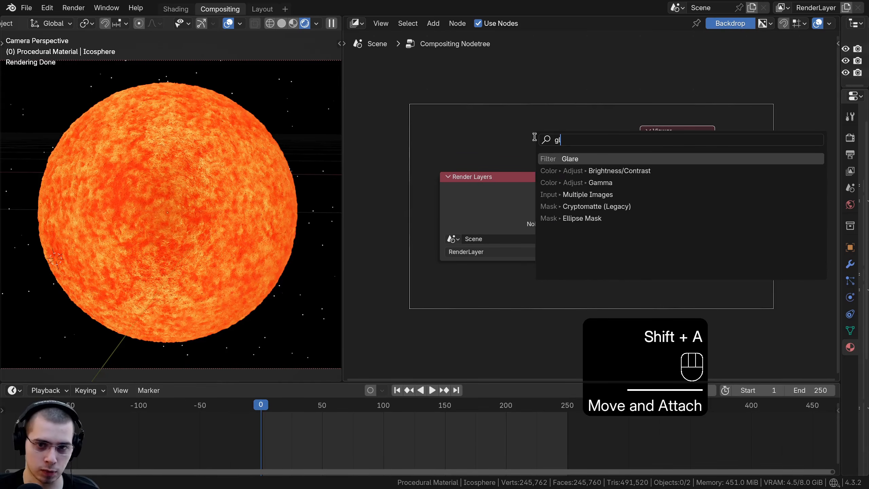
pyautogui.press('Return')
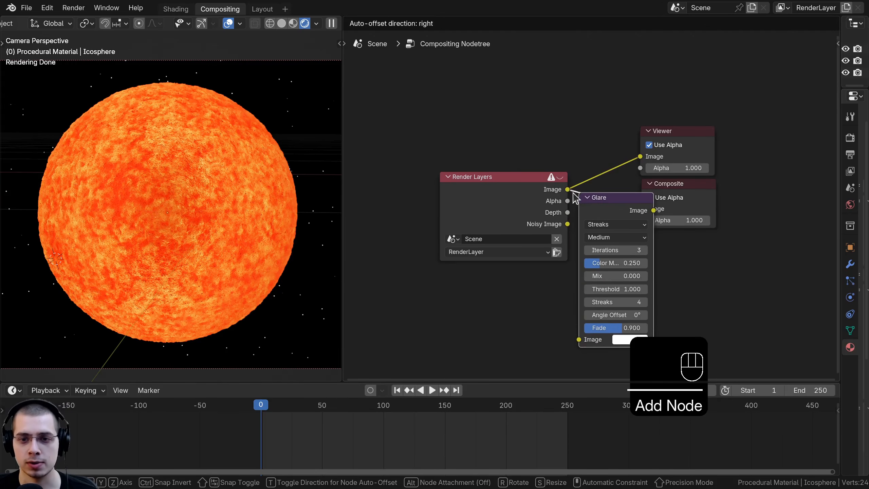
pyautogui.click(579, 195)
pyautogui.moveTo(537, 179); pyautogui.dragTo(436, 181)
pyautogui.moveTo(660, 201); pyautogui.dragTo(613, 203)
pyautogui.moveTo(616, 211); pyautogui.dragTo(714, 133)
pyautogui.press('a')
pyautogui.moveTo(574, 201); pyautogui.dragTo(601, 162)
# Step: Set the Glare node's type to Bloom
pyautogui.scroll(6, 589, 218)
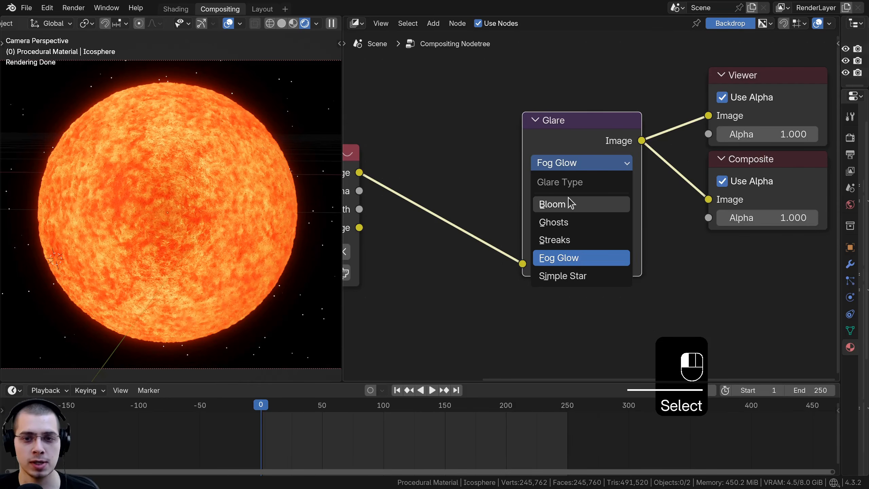
pyautogui.click(569, 202)
pyautogui.click(566, 160)
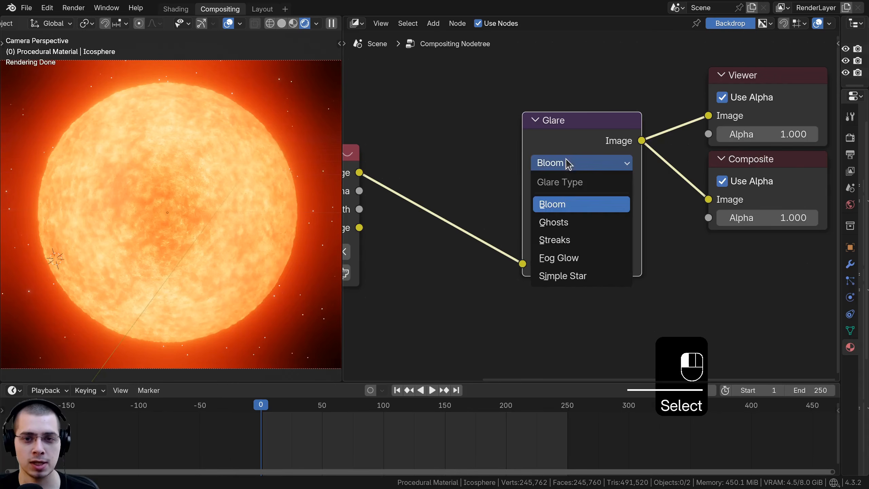
pyautogui.click(557, 205)
# Step: Raise the Glare node's Threshold to 1.300
pyautogui.scroll(2, 634, 235)
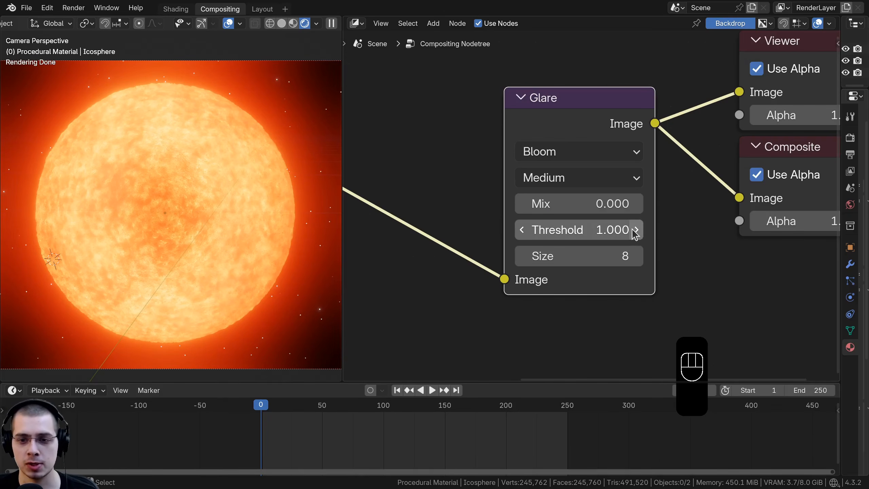
pyautogui.click(635, 229)
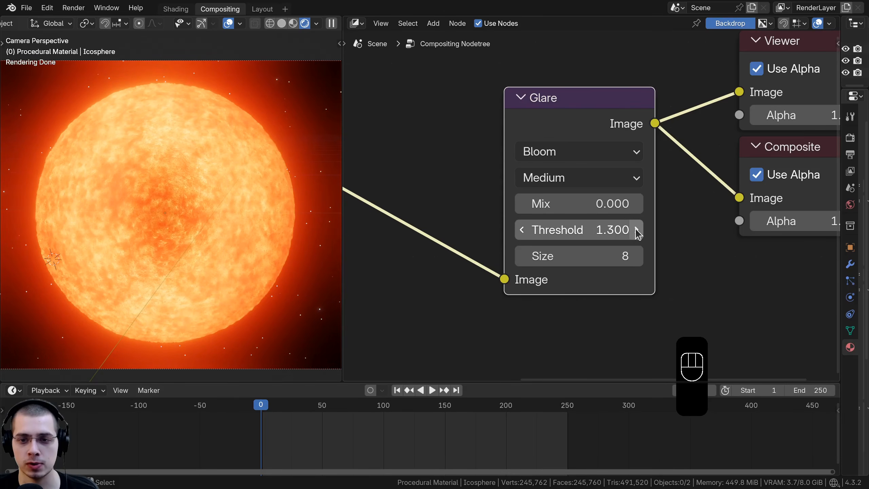
pyautogui.scroll(-1, 235, 130)
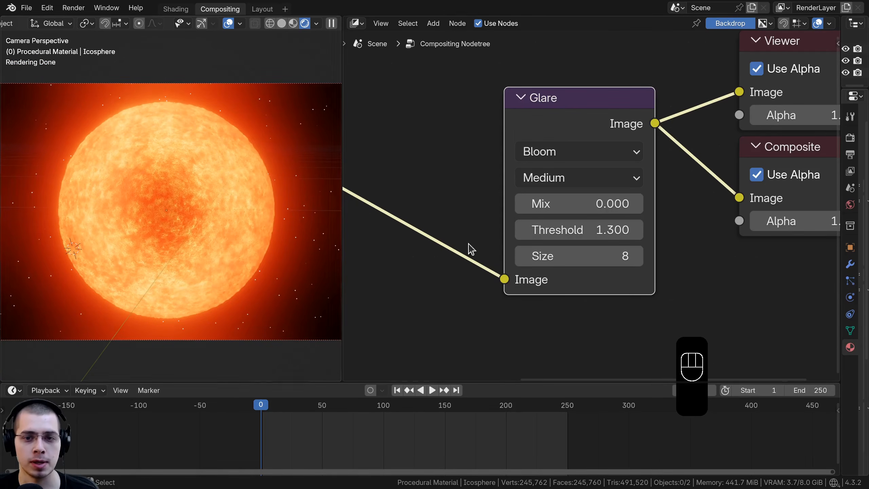
# Step: Set the Glare node's quality to High and its Size to 6
pyautogui.click(558, 179)
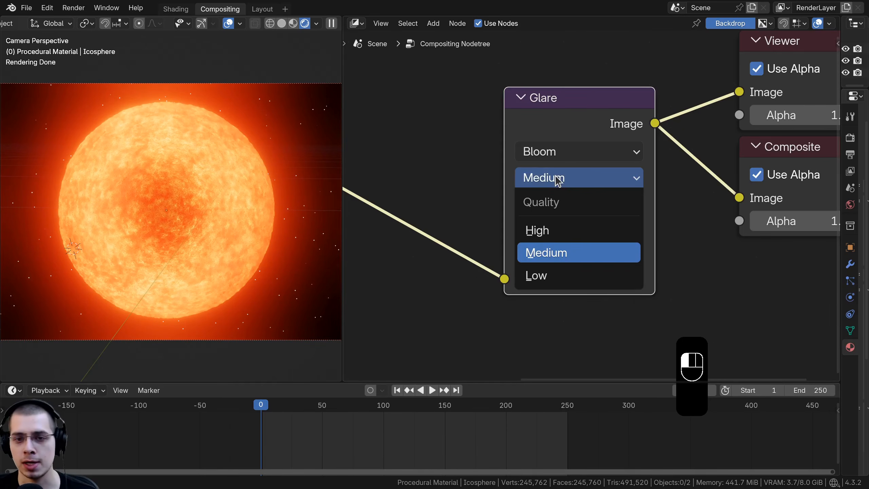
pyautogui.click(560, 232)
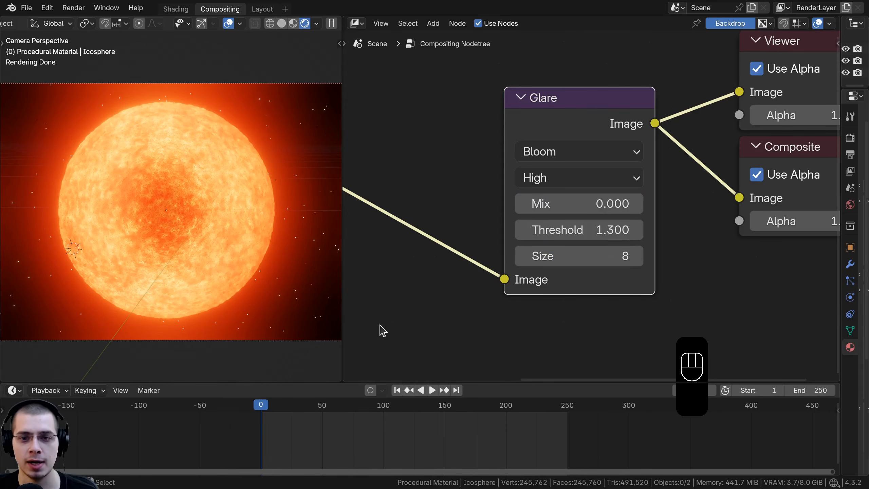
pyautogui.click(521, 255)
pyautogui.click(521, 255)
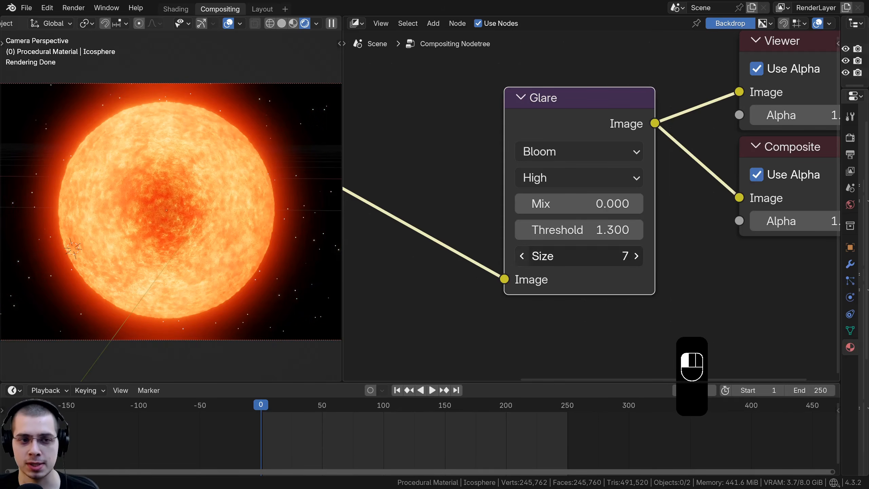
# Step: Examine the bloom around the sun from other angles and up close, and return to the camera view
pyautogui.scroll(2, 169, 217)
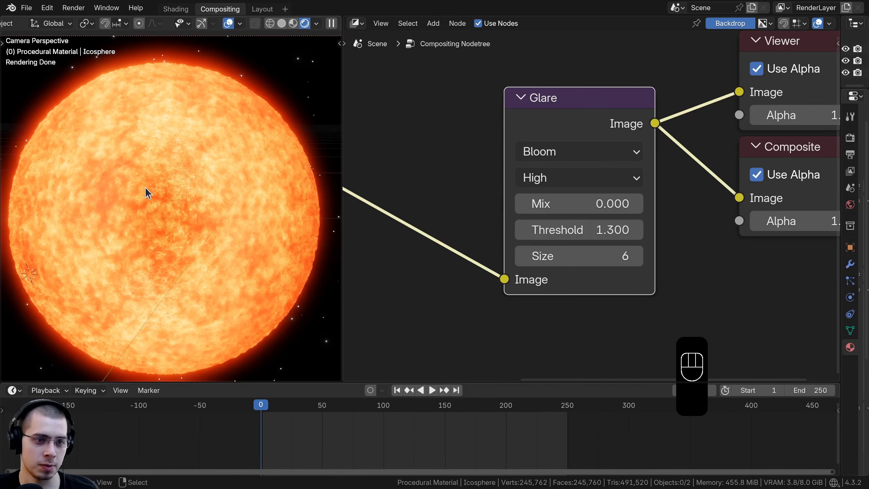
pyautogui.moveTo(145, 188); pyautogui.dragTo(224, 186, button='middle')
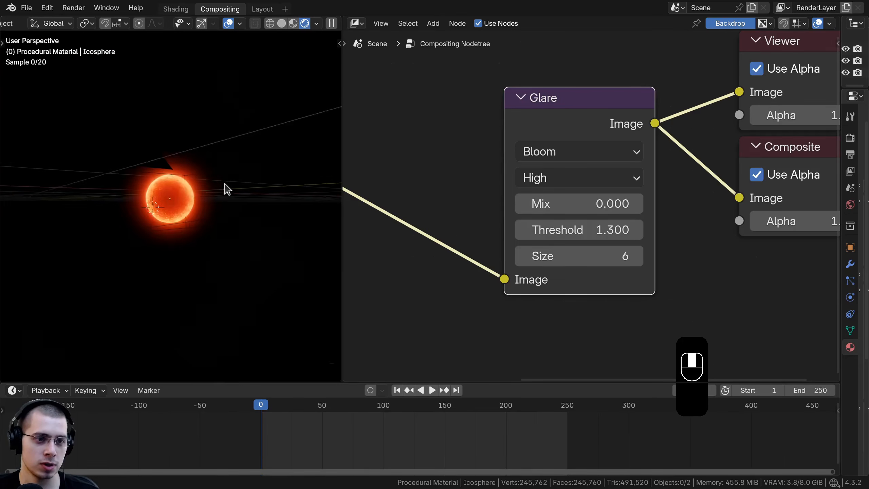
pyautogui.scroll(9, 216, 171)
pyautogui.moveTo(205, 152); pyautogui.dragTo(171, 173, button='middle')
pyautogui.keyDown('ctrl'); pyautogui.moveTo(221, 150); pyautogui.dragTo(218, 169, button='middle'); pyautogui.keyUp('ctrl')
pyautogui.scroll(-5, 199, 189)
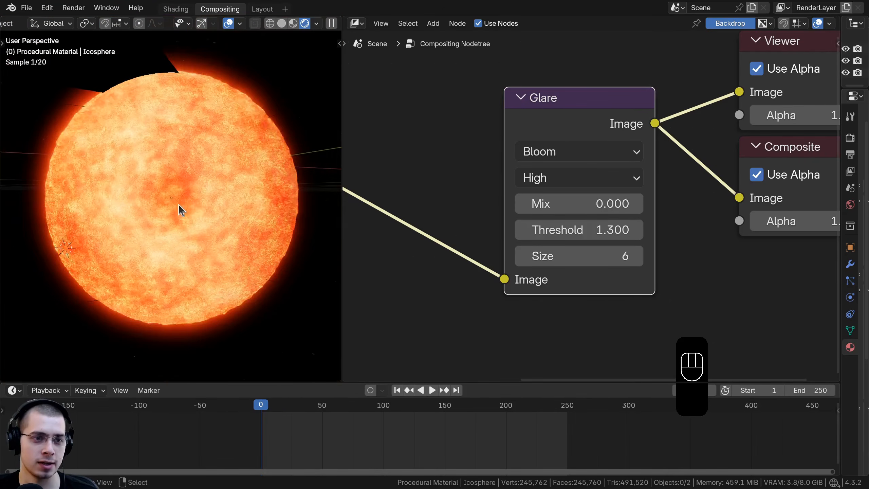
pyautogui.scroll(1, 173, 208)
pyautogui.press('KP_0')
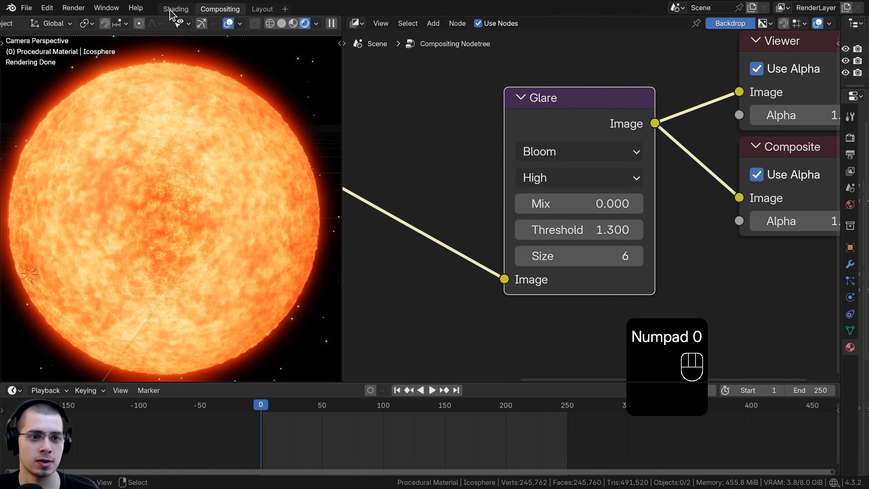
# Step: Switch to the Shading workspace and set its viewport compositor to Always
pyautogui.click(172, 10)
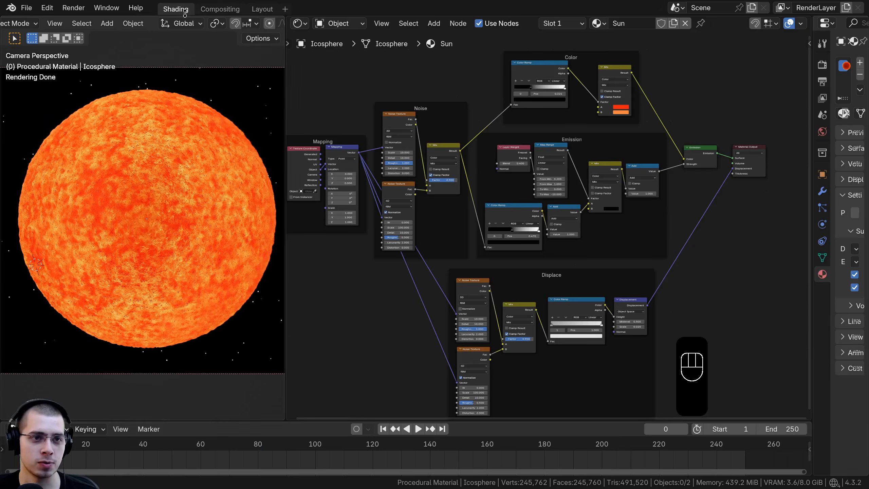
pyautogui.scroll(-5, 193, 24)
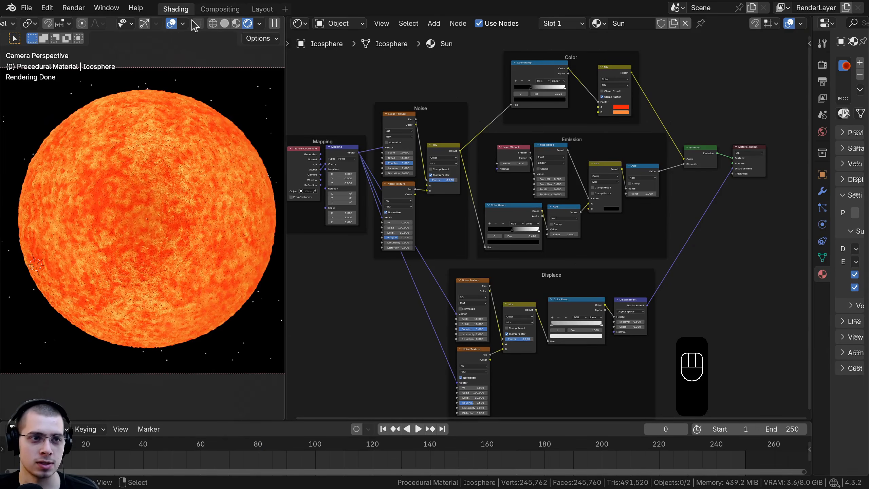
pyautogui.click(260, 24)
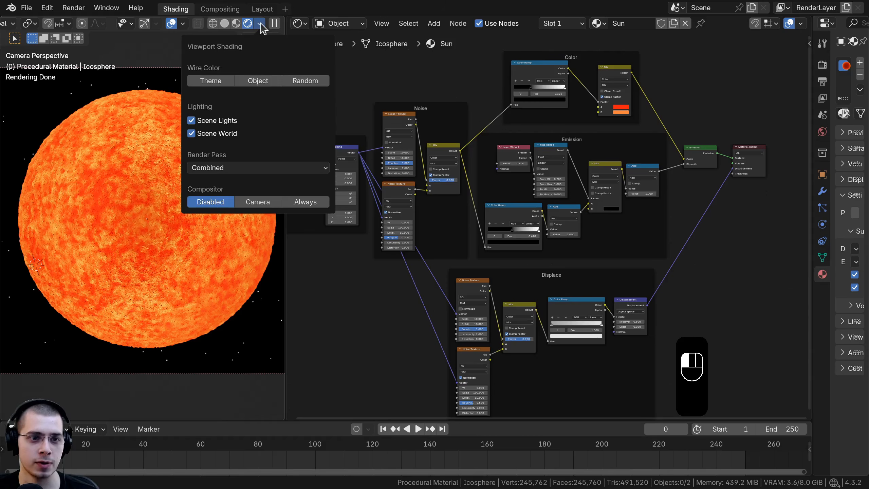
pyautogui.click(305, 202)
# Step: Combine all sun shader nodes except the Material Output into one node group and leave the group
pyautogui.scroll(-2, 506, 197)
pyautogui.moveTo(477, 243); pyautogui.dragTo(478, 245, button='middle')
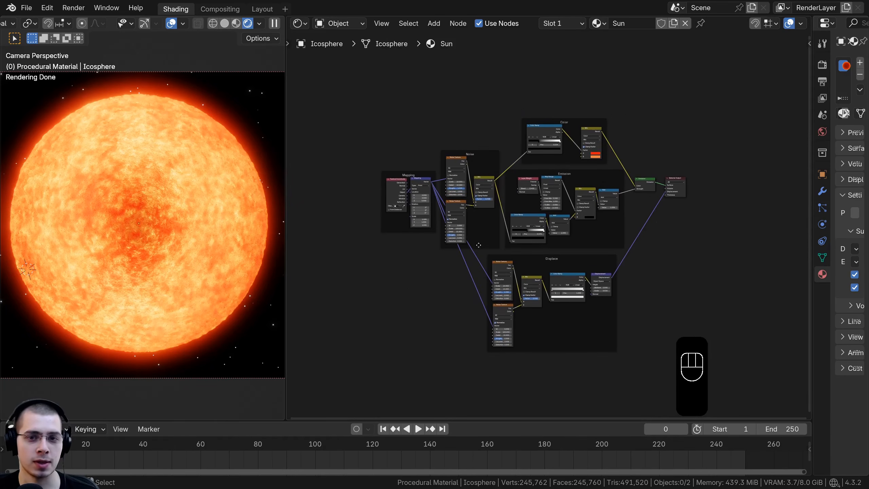
pyautogui.moveTo(354, 74); pyautogui.dragTo(653, 374)
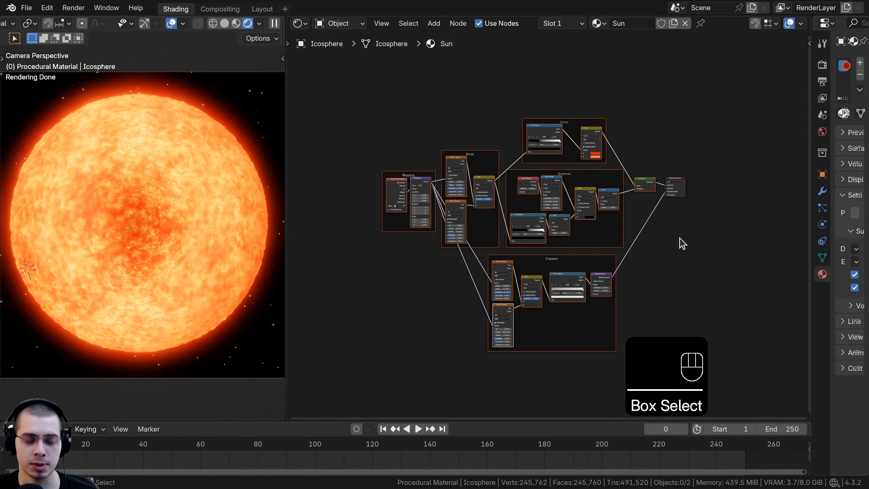
pyautogui.moveTo(678, 238); pyautogui.dragTo(672, 239, button='middle')
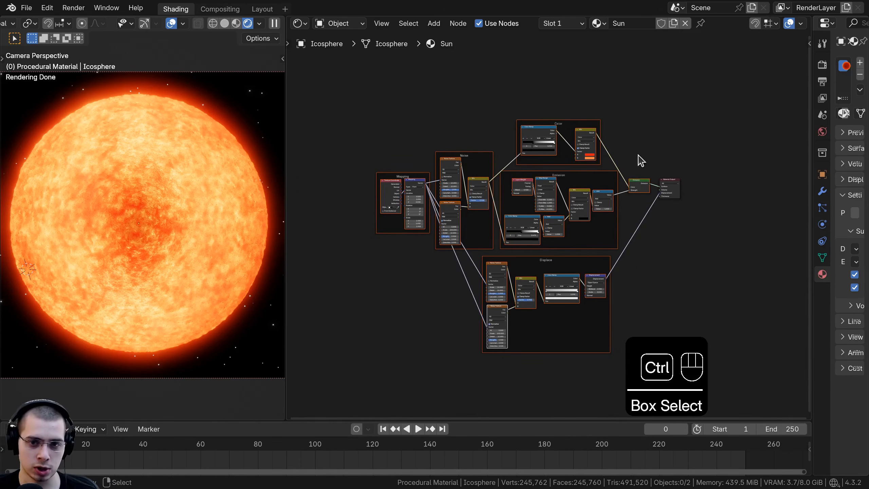
pyautogui.hotkey('ctrl', 'g')
pyautogui.press('Home')
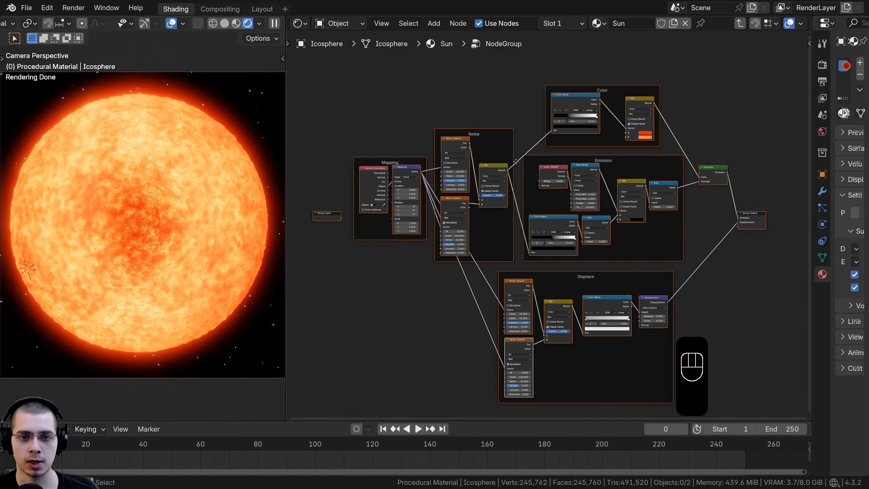
pyautogui.press('Tab')
# Step: Place the node group beside the Material Output, named Sun and widened
pyautogui.moveTo(453, 209); pyautogui.dragTo(418, 233, button='middle')
pyautogui.scroll(3, 410, 240)
pyautogui.press('g')
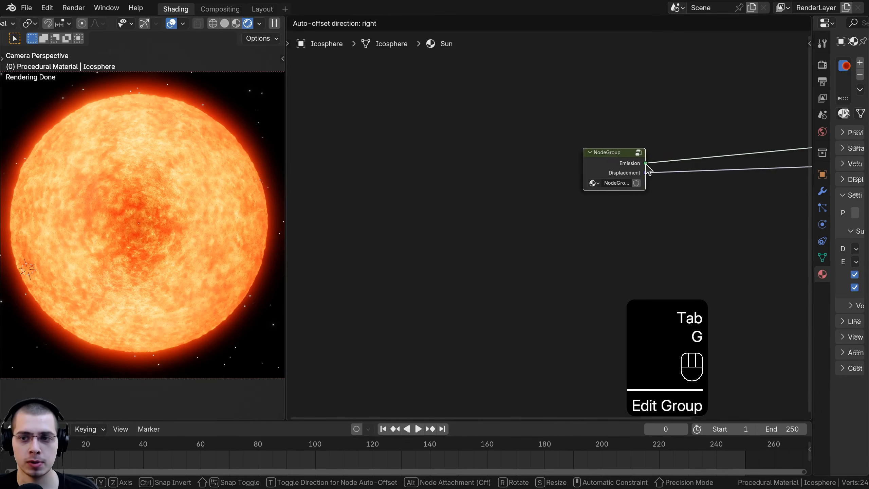
pyautogui.click(647, 171)
pyautogui.moveTo(648, 171); pyautogui.dragTo(551, 203, button='middle')
pyautogui.press('g')
pyautogui.click(684, 179)
pyautogui.moveTo(642, 181); pyautogui.dragTo(566, 185)
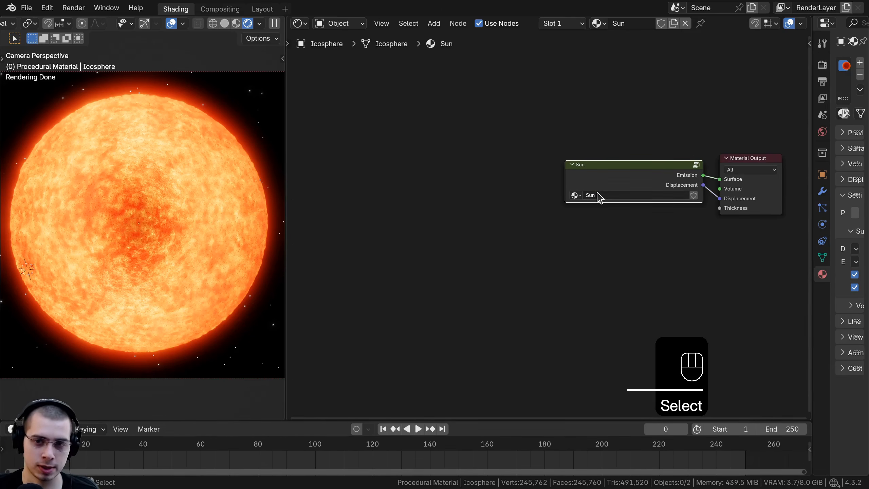
# Step: Open the Sun group for editing with its group settings shown, and give the node editor more width
pyautogui.click(617, 181)
pyautogui.press('Tab')
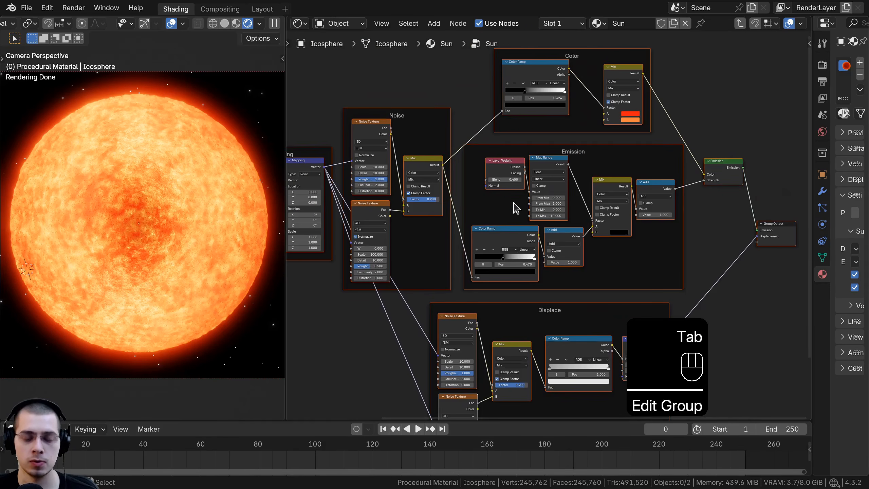
pyautogui.press('n')
pyautogui.scroll(-2, 634, 113)
pyautogui.press('a')
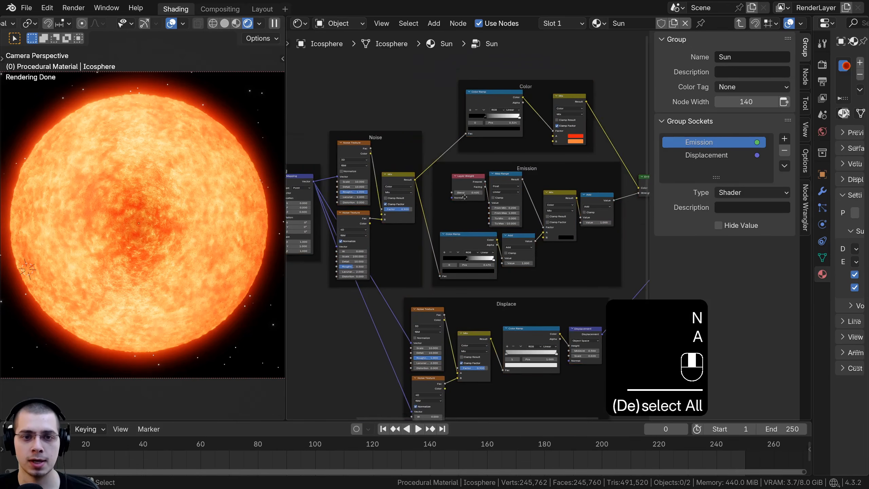
pyautogui.moveTo(285, 330); pyautogui.dragTo(258, 330)
pyautogui.moveTo(270, 331); pyautogui.dragTo(474, 331, button='middle')
pyautogui.scroll(8, 410, 343)
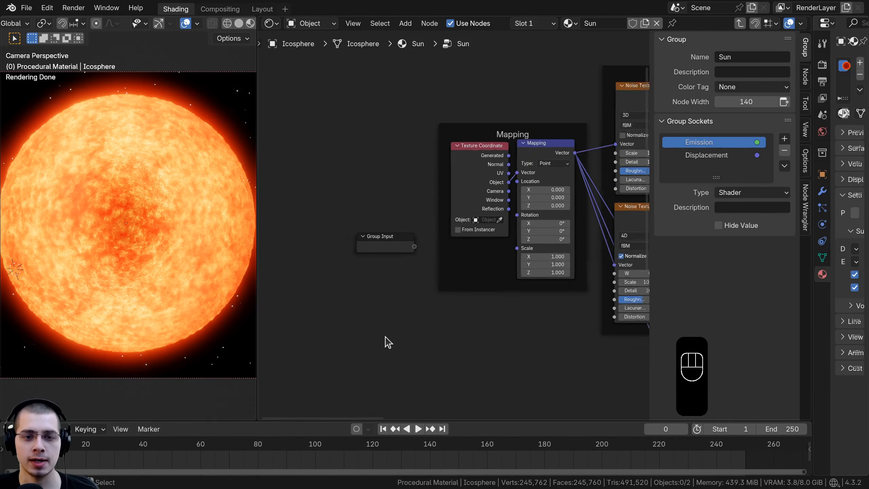
# Step: Move the Group Input node up beside the Mapping frame and shift the Mapping node slightly down
pyautogui.click(383, 252)
pyautogui.press('Home')
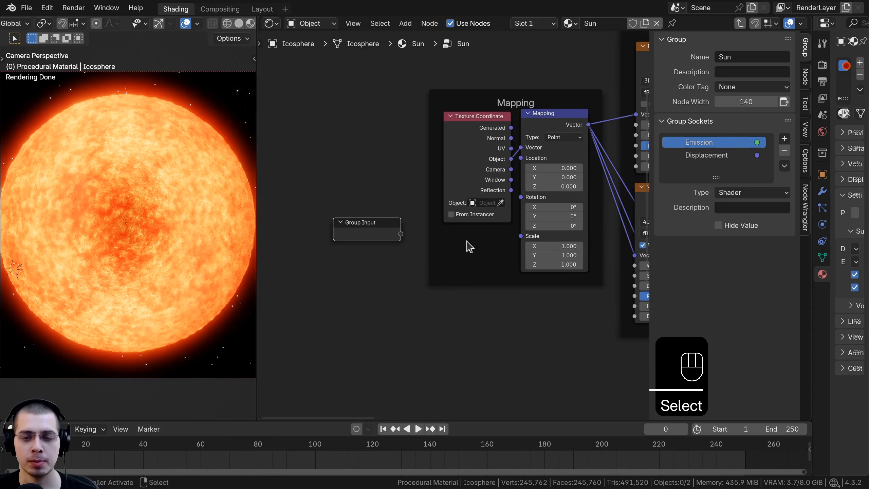
pyautogui.press('g')
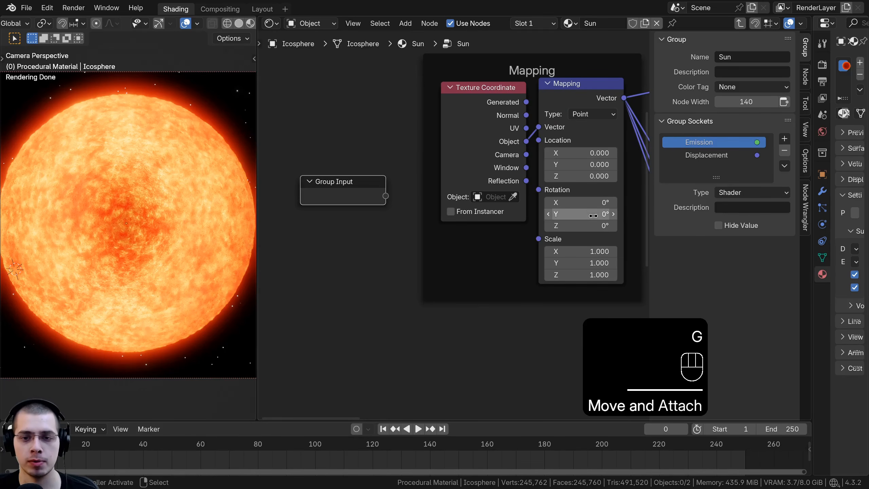
pyautogui.scroll(-3, 570, 166)
pyautogui.moveTo(569, 166); pyautogui.dragTo(494, 182, button='middle')
pyautogui.moveTo(474, 146); pyautogui.dragTo(474, 153)
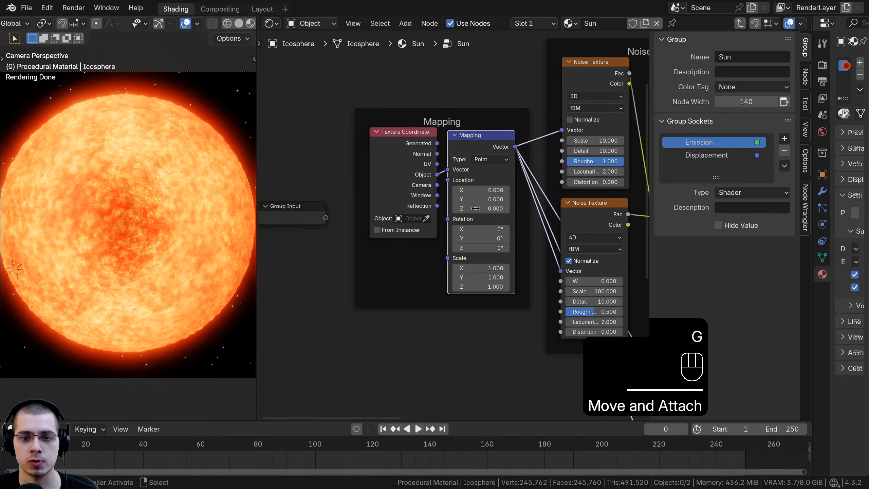
pyautogui.scroll(-2, 475, 208)
pyautogui.scroll(2, 462, 204)
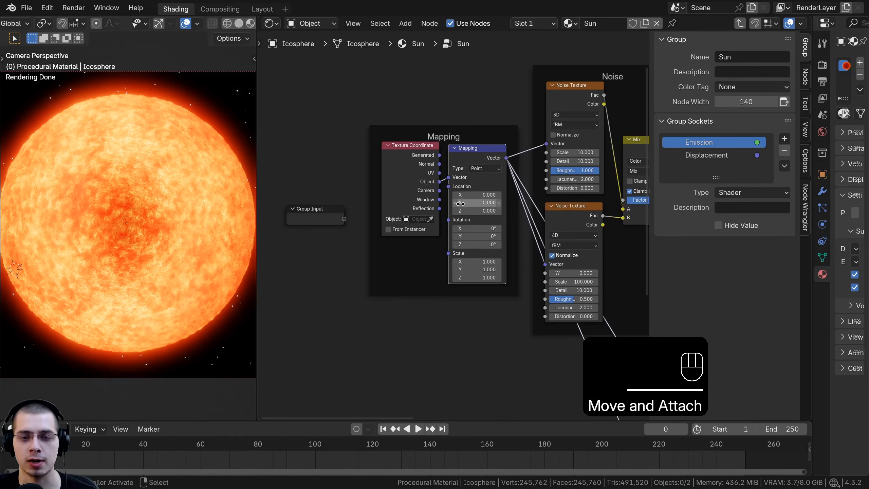
pyautogui.press('g')
pyautogui.rightClick(464, 137)
pyautogui.scroll(-3, 493, 279)
pyautogui.moveTo(501, 285); pyautogui.dragTo(423, 226, button='middle')
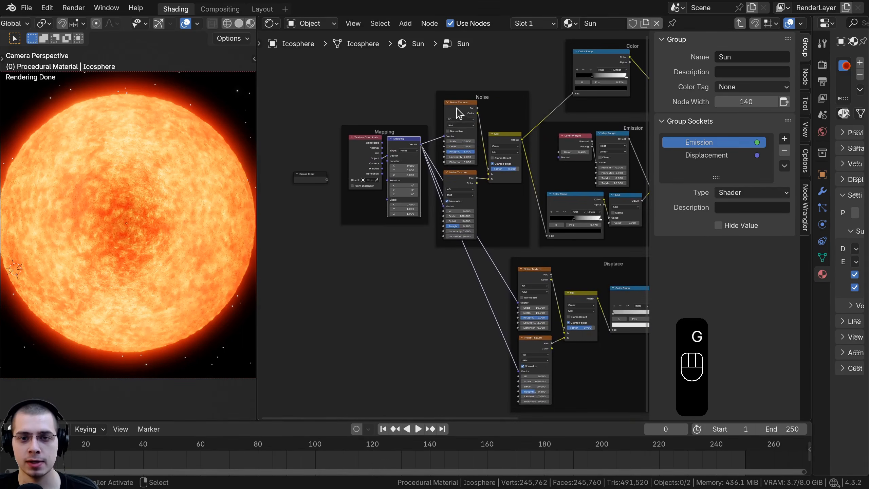
# Step: Expose the Mapping node's Scale as a group input, select its socket, and check the Sun node outside the group
pyautogui.scroll(5, 479, 262)
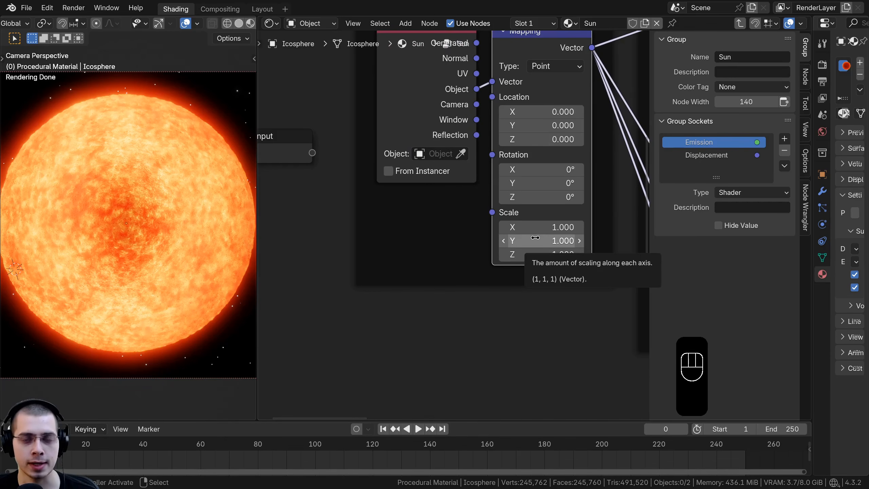
pyautogui.moveTo(493, 230); pyautogui.dragTo(520, 236, button='middle')
pyautogui.moveTo(520, 219); pyautogui.dragTo(340, 163)
pyautogui.click(693, 168)
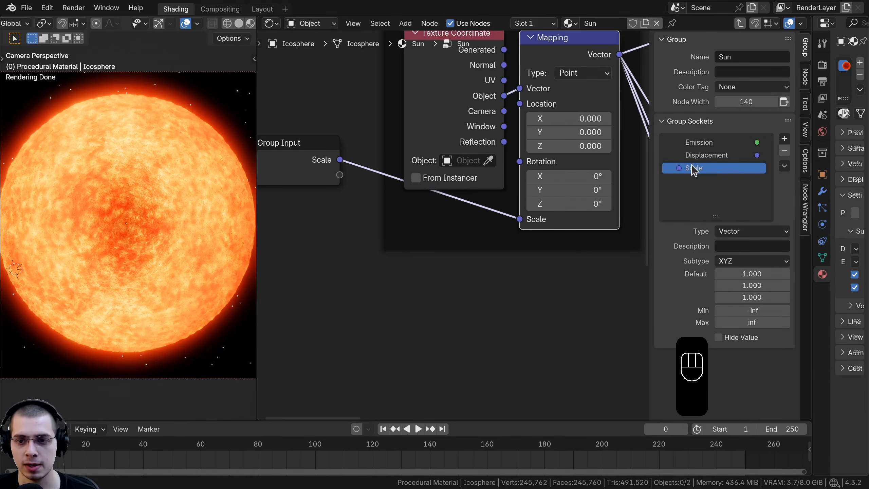
pyautogui.press('Tab')
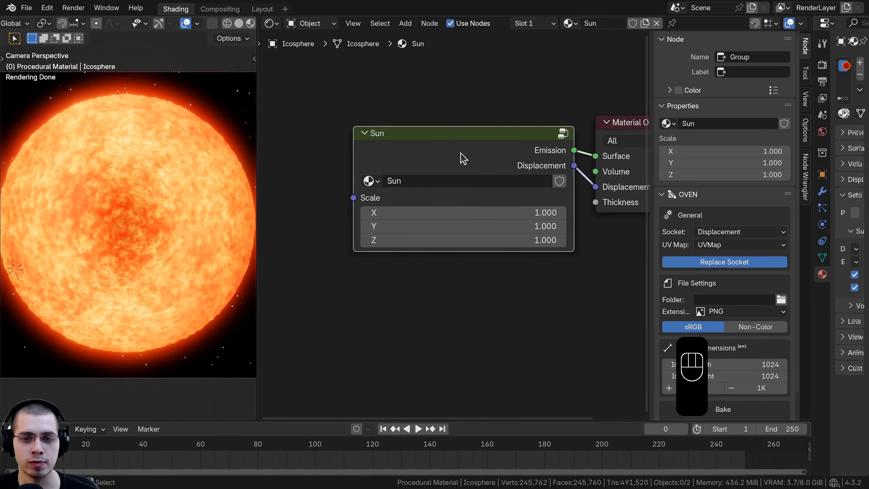
pyautogui.moveTo(471, 157); pyautogui.dragTo(473, 155)
pyautogui.press('Tab')
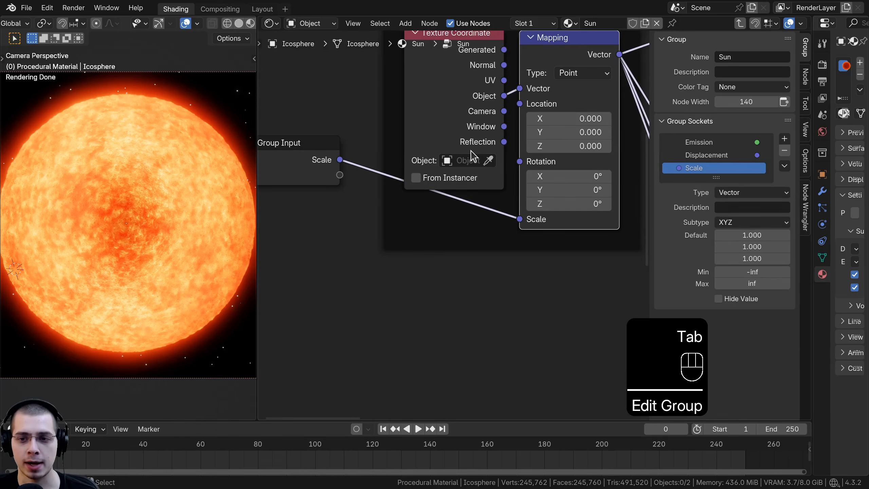
# Step: Change the Scale group socket's type to Float and set its default to 1
pyautogui.click(736, 192)
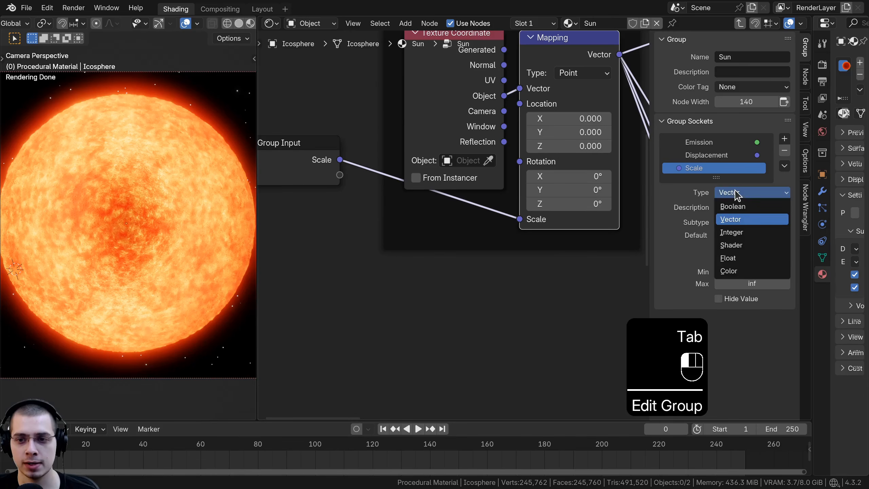
pyautogui.click(735, 258)
pyautogui.click(744, 234)
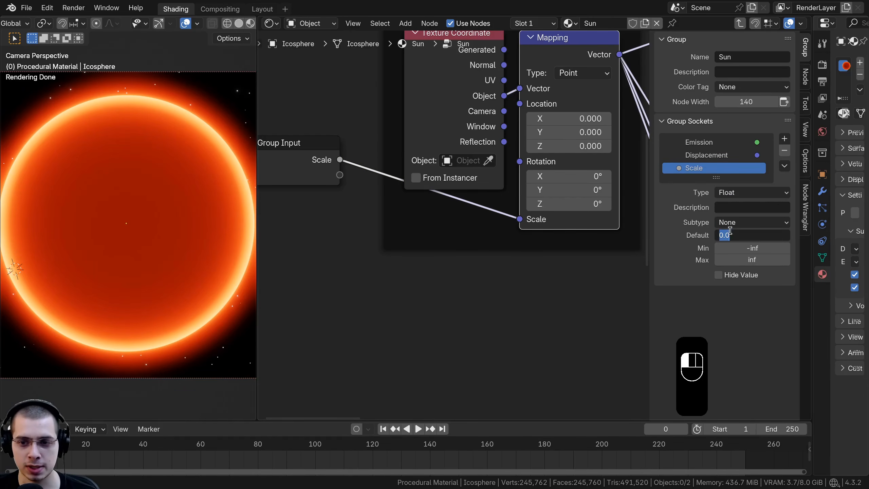
pyautogui.write('1')
pyautogui.press('Return')
# Step: Set Scale to 1 on the Sun group node outside the group and reopen the group for editing
pyautogui.press('Tab')
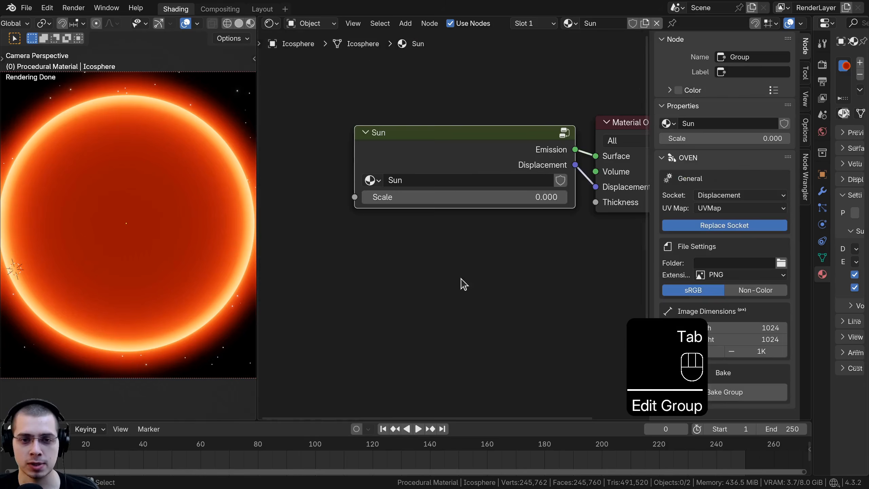
pyautogui.click(450, 197)
pyautogui.write('1')
pyautogui.press('Return')
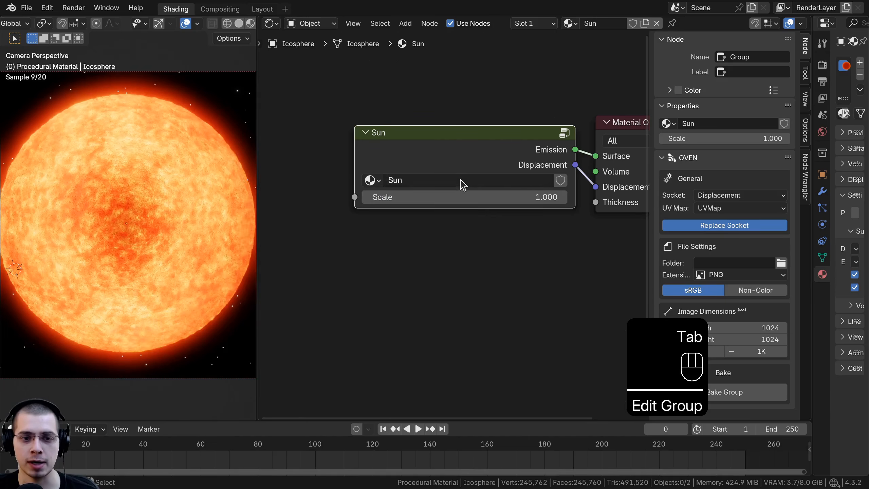
pyautogui.keyDown('shift'); pyautogui.moveTo(451, 198); pyautogui.dragTo(407, 197); pyautogui.keyUp('shift')
pyautogui.press('Tab')
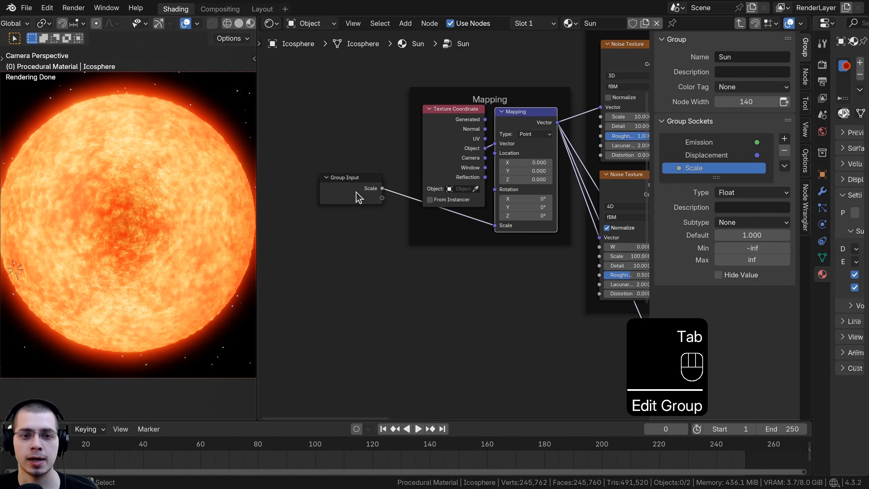
# Step: Shift the Group Input node slightly down beside the Mapping frame
pyautogui.click(358, 195)
pyautogui.press('g')
pyautogui.click(357, 205)
# Step: Expose the W value of the Noise frame's 4D Noise Texture as a group input named Animate Noise
pyautogui.moveTo(493, 217); pyautogui.dragTo(456, 222, button='middle')
pyautogui.scroll(2, 455, 222)
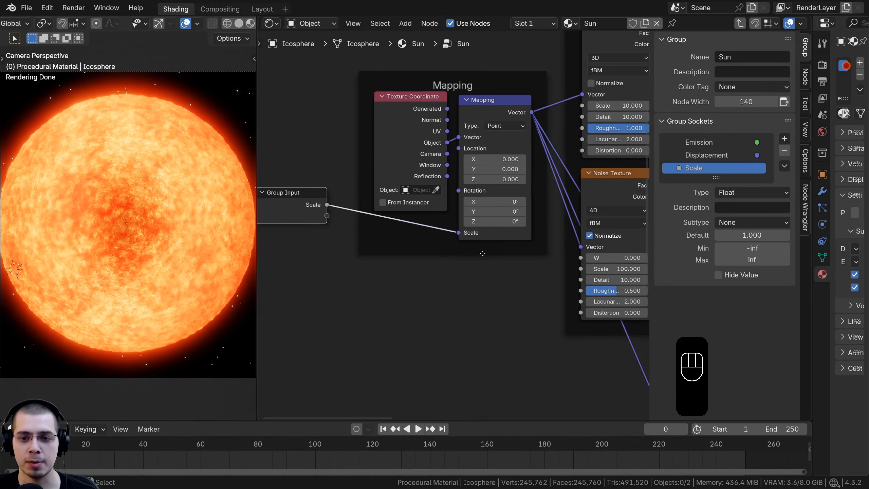
pyautogui.moveTo(607, 185); pyautogui.dragTo(605, 178, button='middle')
pyautogui.scroll(-1, 600, 252)
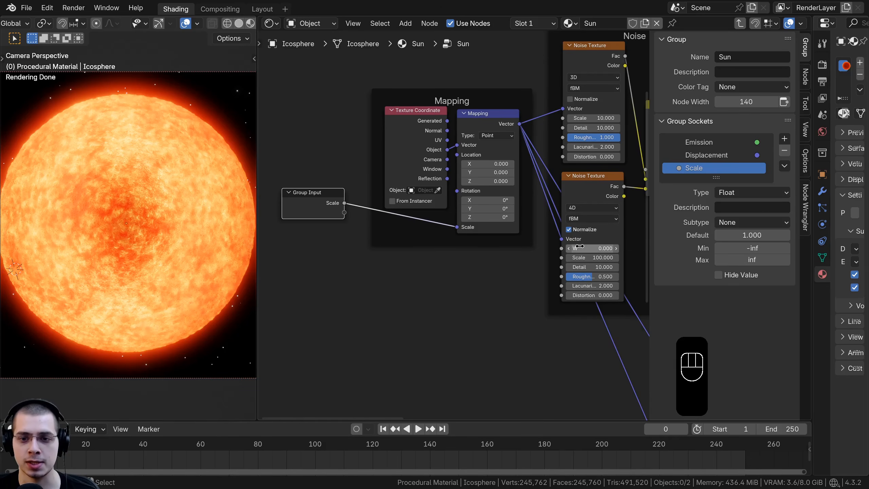
pyautogui.moveTo(561, 248); pyautogui.dragTo(342, 213)
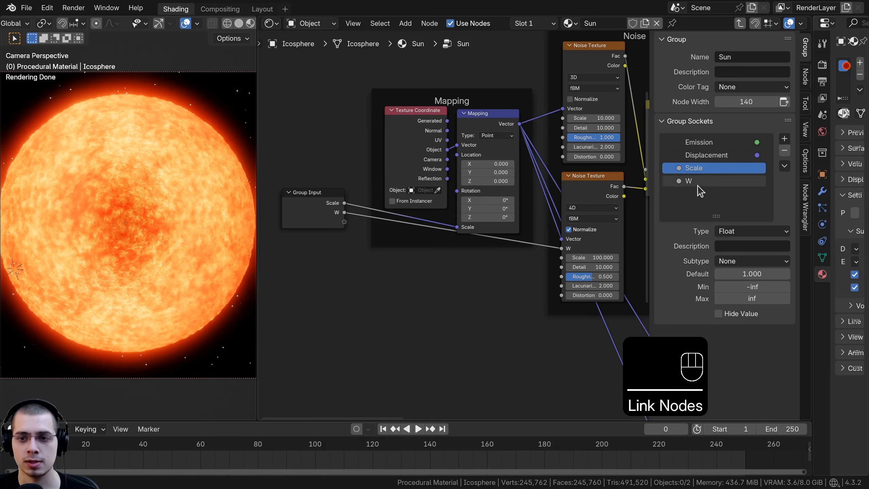
pyautogui.doubleClick(701, 182)
pyautogui.write('Animate No')
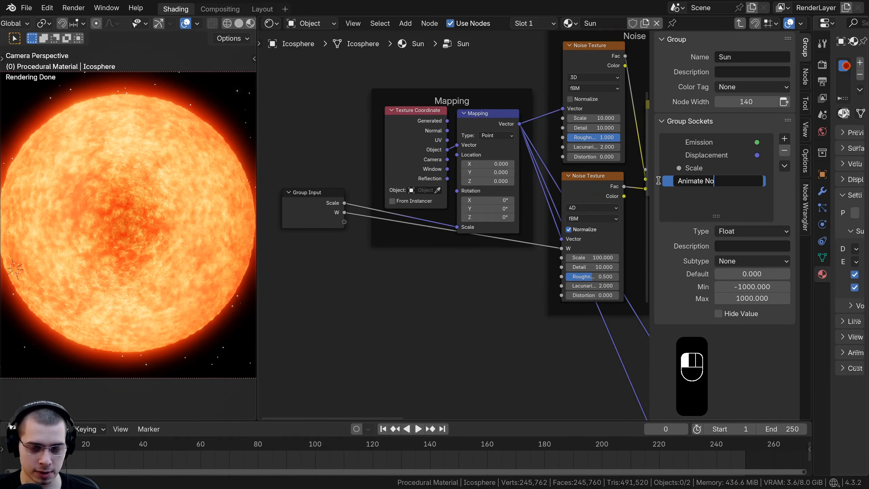
pyautogui.write('ise')
pyautogui.click(658, 180)
# Step: Move the Group Input node below the Noise frame, beside the Displace frame
pyautogui.moveTo(470, 293); pyautogui.dragTo(474, 295, button='middle')
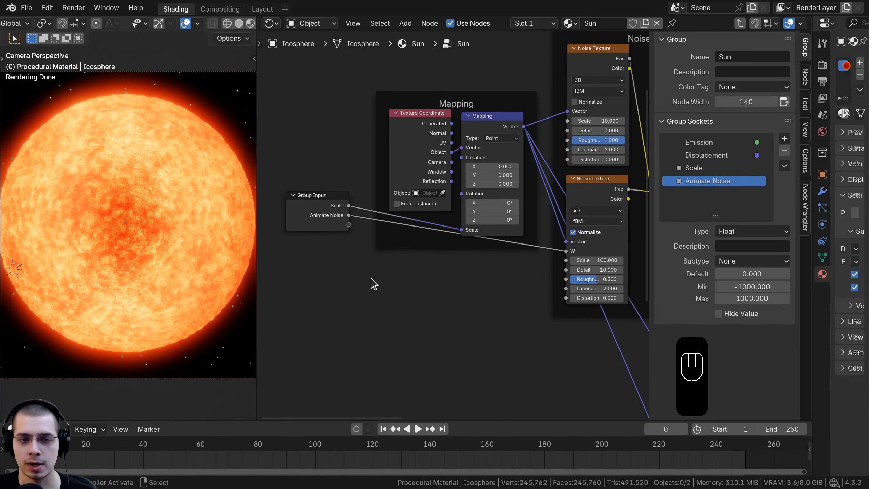
pyautogui.scroll(-4, 372, 277)
pyautogui.rightClick(357, 217)
pyautogui.scroll(-2, 357, 216)
pyautogui.moveTo(353, 216); pyautogui.dragTo(324, 219, button='middle')
pyautogui.press('g')
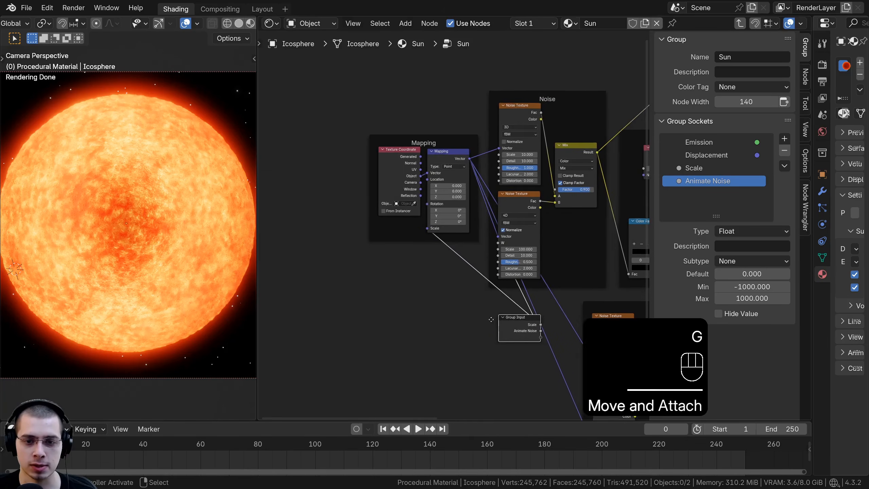
pyautogui.press('g')
# Step: Expose the second value of the Add node after the Emission frame's Color Ramp as a group input named Sun Brightness
pyautogui.scroll(5, 484, 213)
pyautogui.moveTo(484, 213); pyautogui.dragTo(586, 170, button='middle')
pyautogui.scroll(-2, 521, 137)
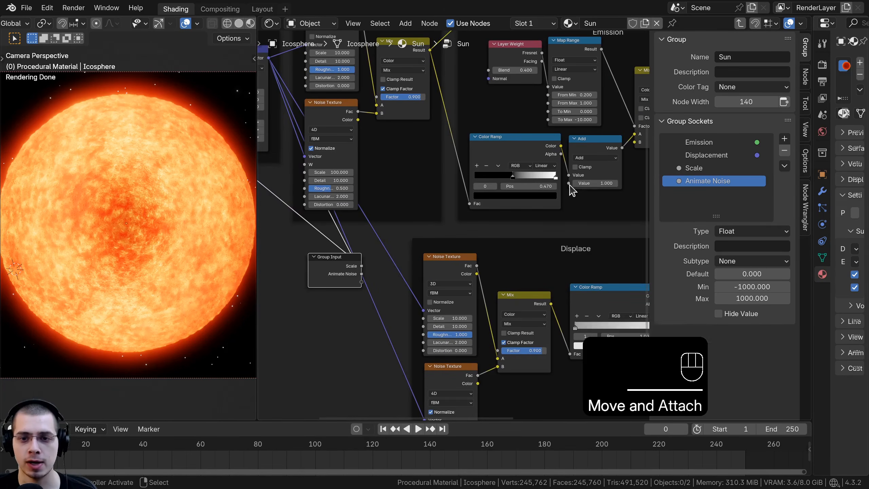
pyautogui.moveTo(568, 184); pyautogui.dragTo(364, 284)
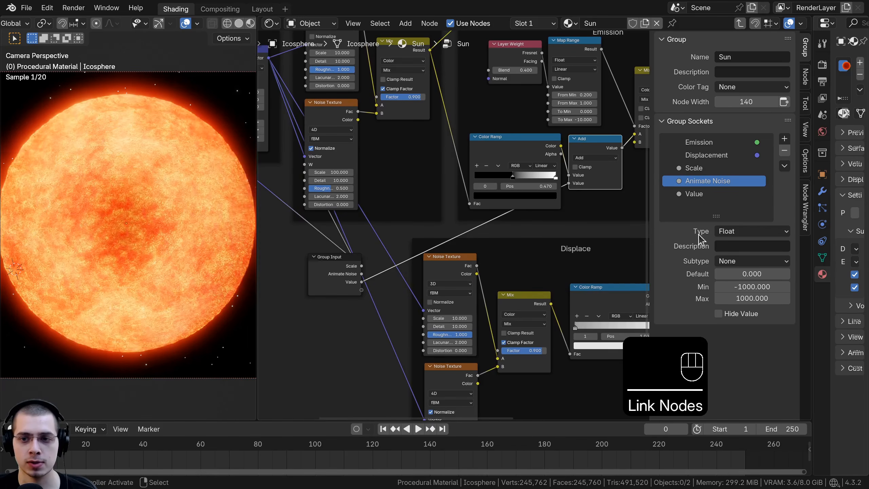
pyautogui.doubleClick(701, 194)
pyautogui.write('Sun Brightness')
pyautogui.press('Return')
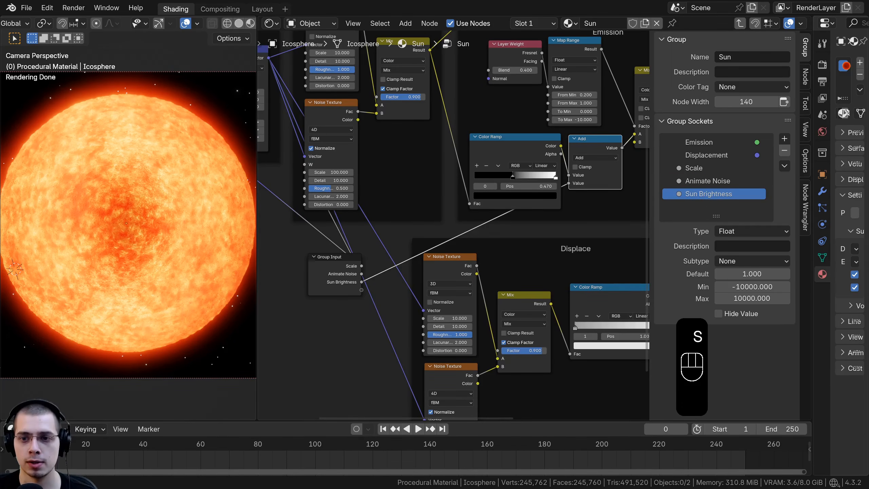
# Step: Expose the second value of the Emission frame's final Add node as a group input named Sun Contrast
pyautogui.scroll(-5, 428, 264)
pyautogui.moveTo(406, 270); pyautogui.dragTo(381, 258, button='middle')
pyautogui.scroll(1, 595, 168)
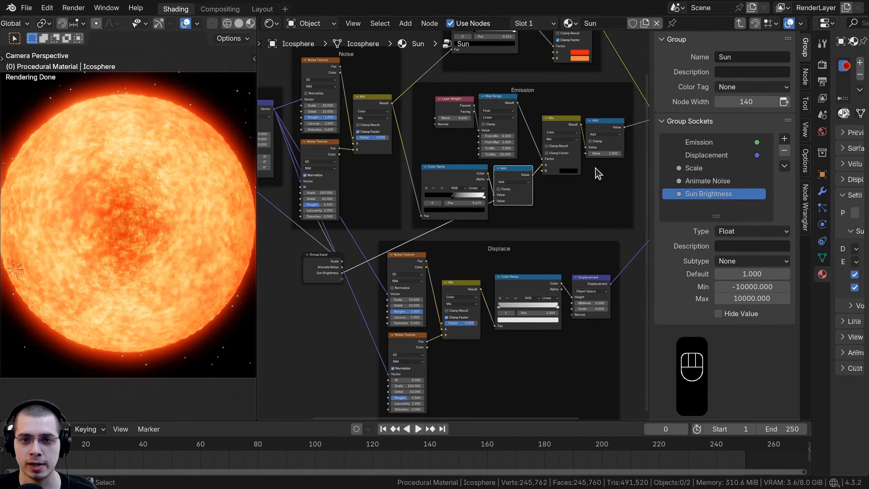
pyautogui.click(602, 135)
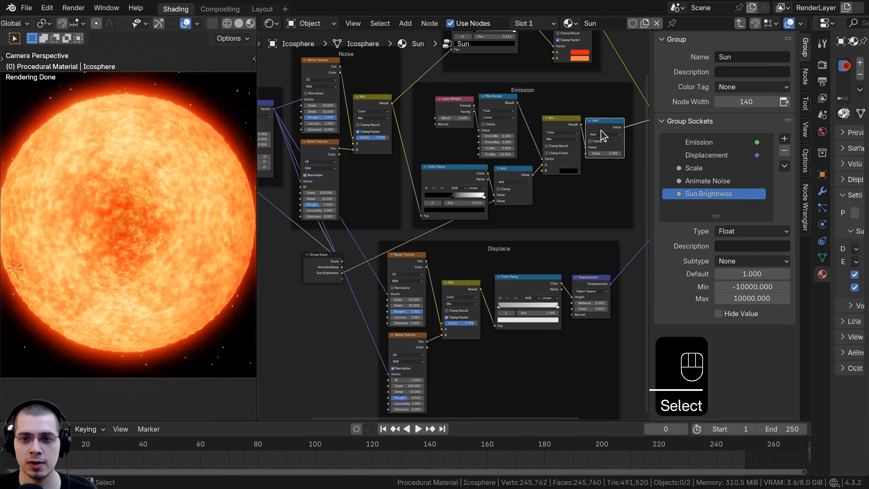
pyautogui.moveTo(600, 153); pyautogui.dragTo(342, 278)
pyautogui.rightClick(600, 153)
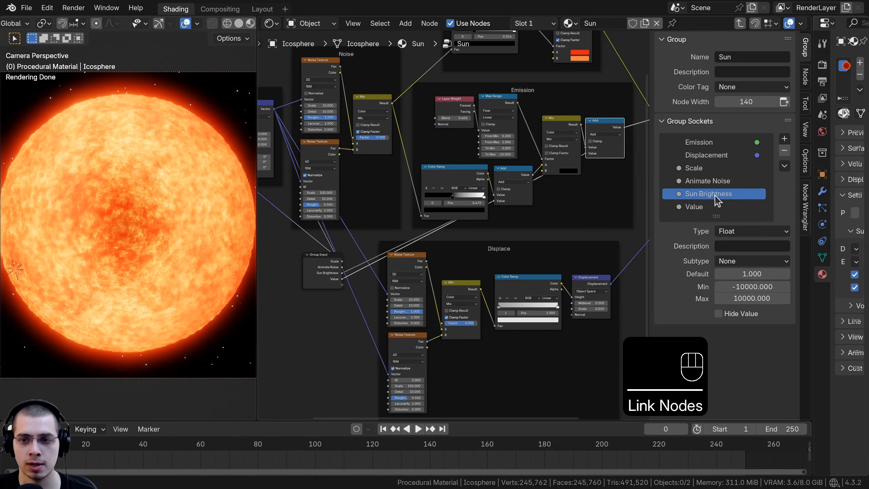
pyautogui.doubleClick(718, 206)
pyautogui.write('Sun Contrast')
pyautogui.press('Return')
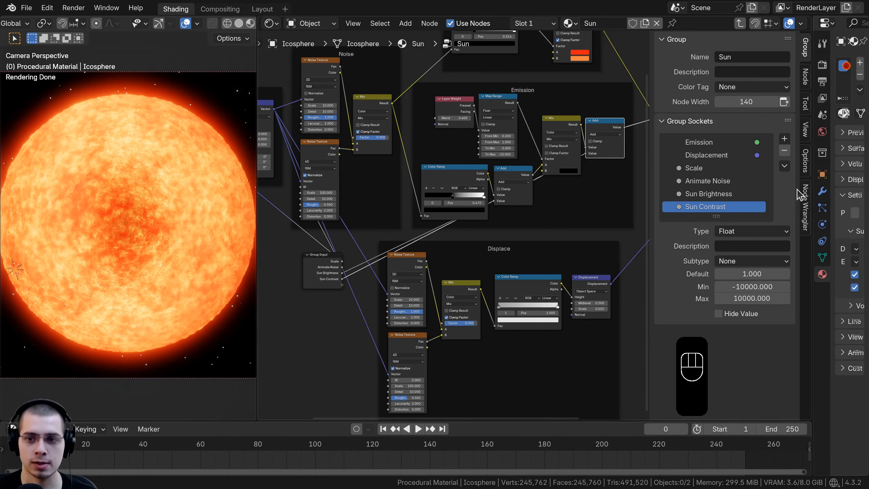
# Step: Move the Group Input node above the Color frame
pyautogui.moveTo(446, 280); pyautogui.dragTo(489, 275, button='middle')
pyautogui.scroll(-4, 384, 267)
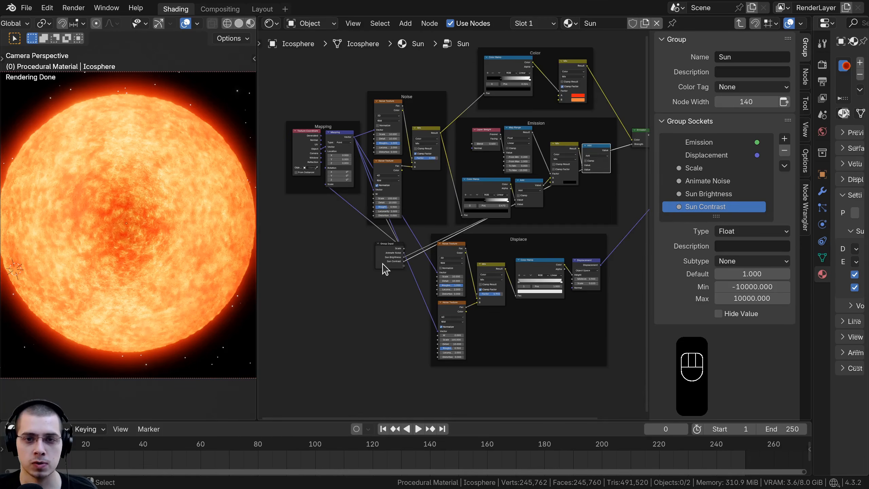
pyautogui.click(381, 265)
pyautogui.moveTo(381, 264); pyautogui.dragTo(345, 357, button='middle')
pyautogui.scroll(2, 335, 361)
pyautogui.press('g')
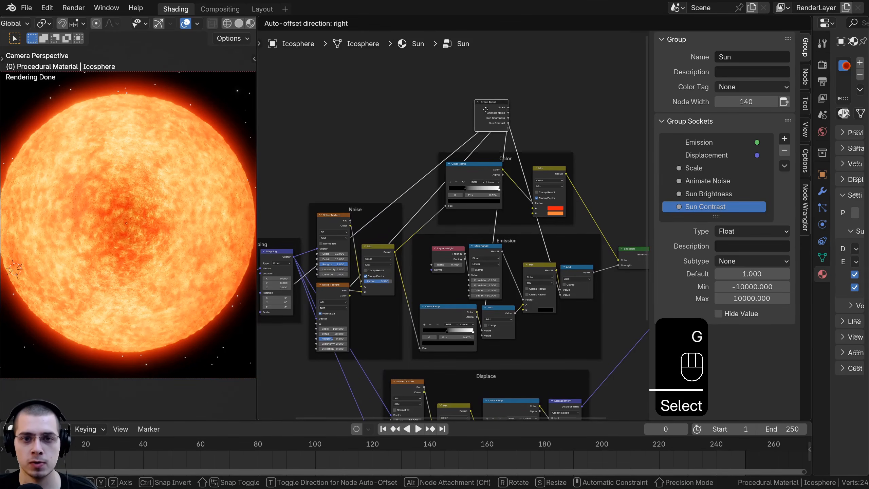
pyautogui.click(488, 127)
# Step: Expose the A and B colors of the Color frame's Mix node as group inputs and nudge the Group Input node aside
pyautogui.moveTo(432, 153); pyautogui.dragTo(425, 167, button='middle')
pyautogui.scroll(4, 422, 188)
pyautogui.moveTo(470, 217); pyautogui.dragTo(459, 223, button='middle')
pyautogui.moveTo(526, 262); pyautogui.dragTo(481, 160)
pyautogui.moveTo(466, 151); pyautogui.dragTo(433, 147)
pyautogui.scroll(-2, 718, 205)
# Step: Enlarge the group socket list and rename sockets A and B to Color 1 and Color 2
pyautogui.moveTo(717, 217); pyautogui.dragTo(717, 269)
pyautogui.doubleClick(696, 219)
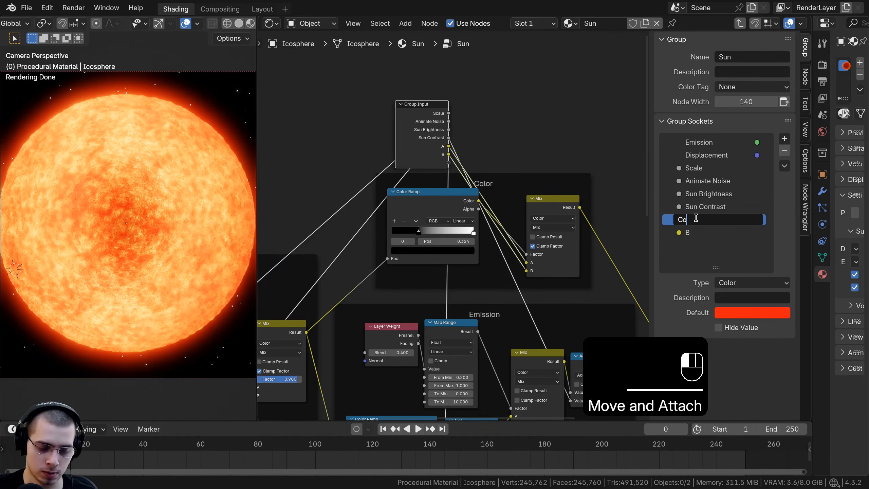
pyautogui.write('Color 1')
pyautogui.press('Return')
pyautogui.doubleClick(704, 232)
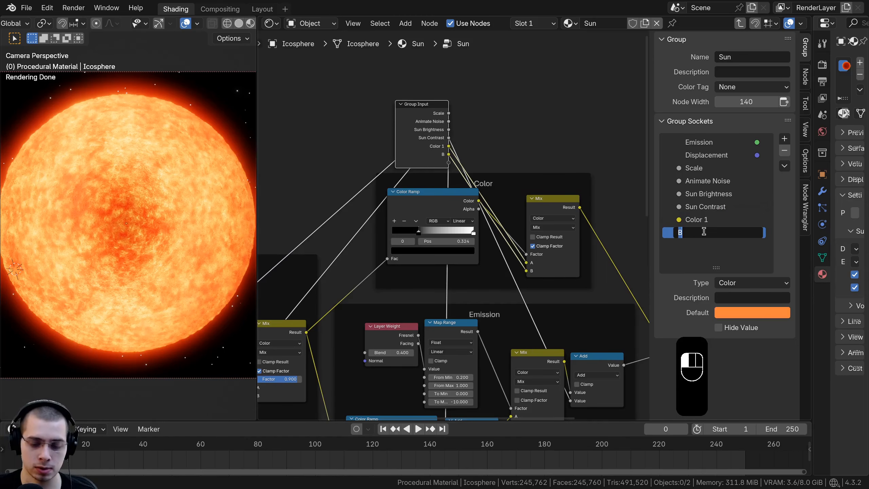
pyautogui.write('Color 2')
pyautogui.press('Return')
# Step: Move the Group Input node above the Noise frame, to the left of the Color frame
pyautogui.scroll(-1, 455, 214)
pyautogui.moveTo(476, 184); pyautogui.dragTo(505, 208, button='middle')
pyautogui.moveTo(481, 131); pyautogui.dragTo(359, 160)
# Step: Expose the Layer Weight node's Blend value in the Emission frame as a group input
pyautogui.scroll(2, 390, 298)
pyautogui.moveTo(478, 317); pyautogui.dragTo(479, 301, button='middle')
pyautogui.click(480, 301)
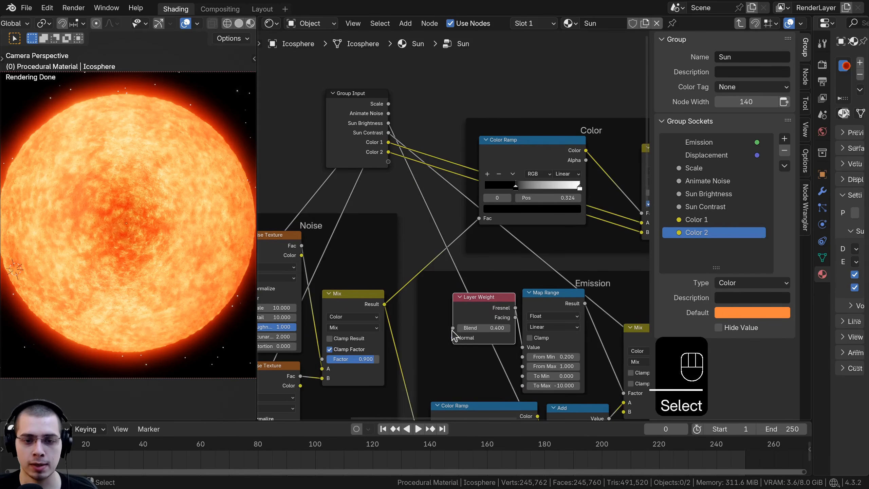
pyautogui.moveTo(452, 328); pyautogui.dragTo(389, 162)
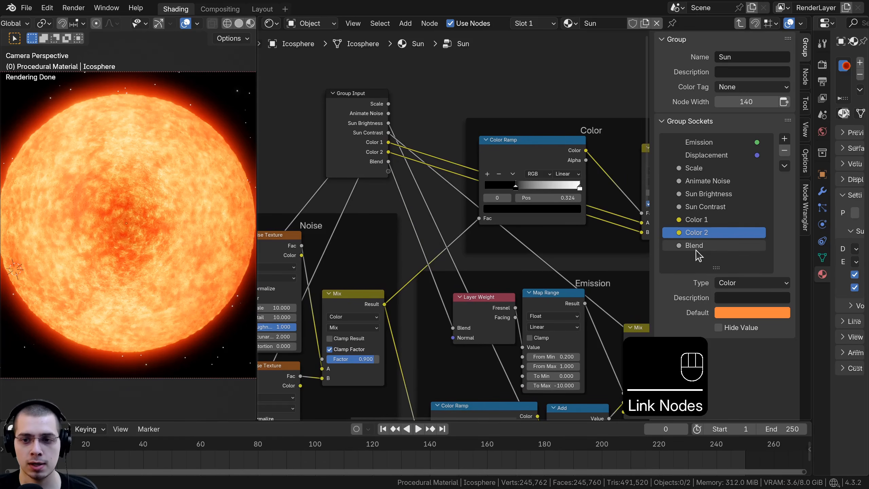
# Step: Rename the Blend group socket to Layer Weight
pyautogui.doubleClick(694, 245)
pyautogui.write('La')
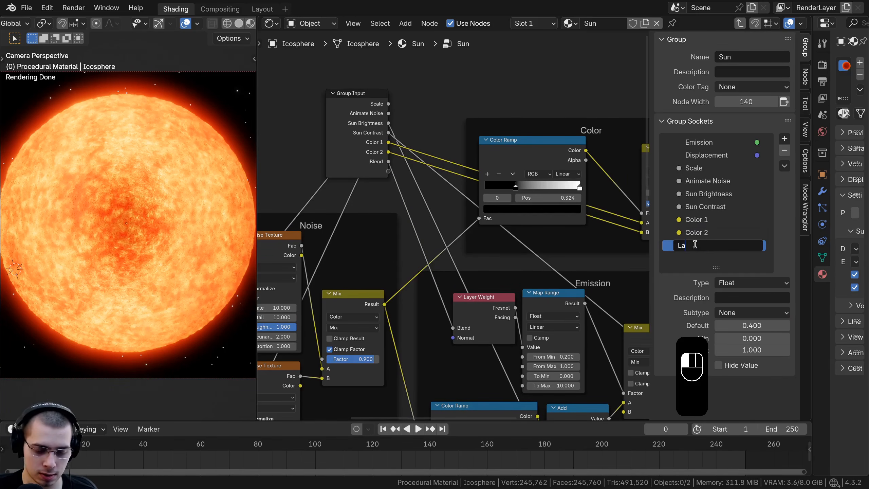
pyautogui.write('yerWeght')
pyautogui.press('BackSpace')
pyautogui.press('BackSpace')
pyautogui.press('BackSpace')
pyautogui.write('ig')
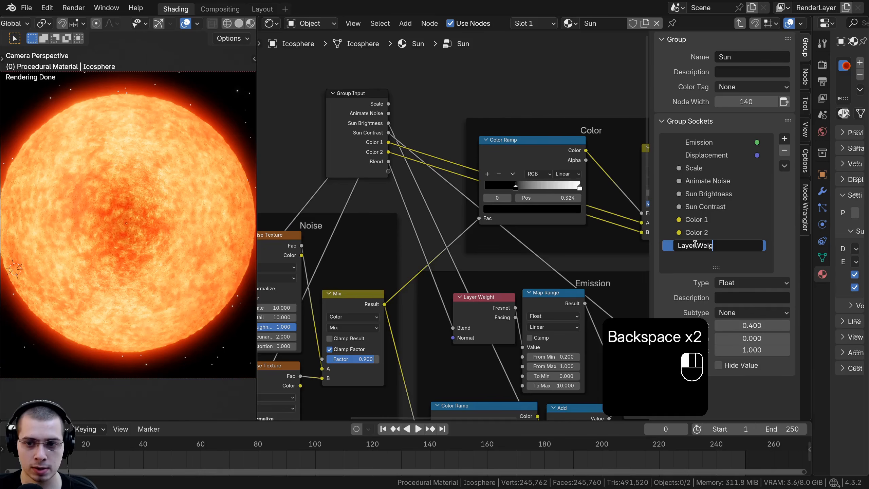
pyautogui.write('ht')
pyautogui.press('Return')
# Step: Move the Group Input node above the Mapping frame
pyautogui.scroll(-3, 363, 186)
pyautogui.moveTo(363, 187); pyautogui.dragTo(556, 123, button='middle')
pyautogui.click(556, 92)
pyautogui.press('g')
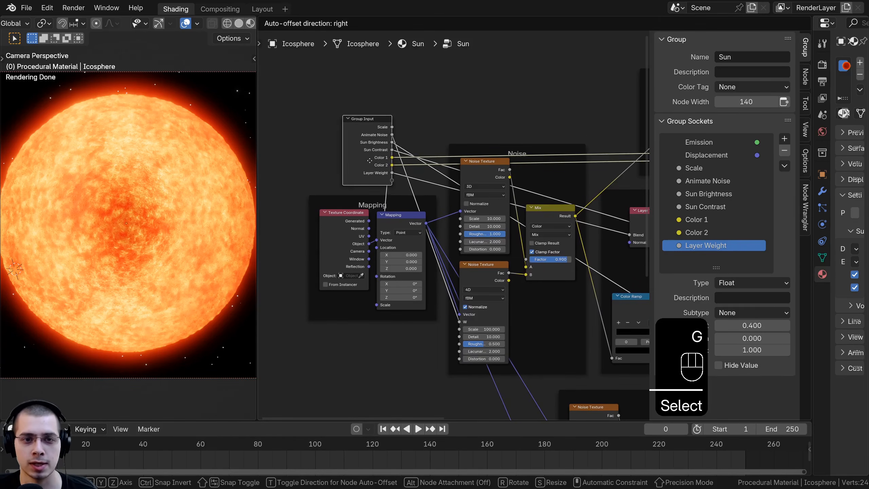
pyautogui.click(371, 162)
# Step: Expose the Scale values of both Noise Texture nodes in the Noise frame as group inputs
pyautogui.scroll(3, 448, 228)
pyautogui.moveTo(440, 229); pyautogui.dragTo(444, 178, button='middle')
pyautogui.moveTo(466, 167); pyautogui.dragTo(385, 122)
pyautogui.moveTo(464, 305); pyautogui.dragTo(382, 127)
# Step: Enlarge the group socket list and name the two new noise scale sockets Noise Scale 1 and Noise Scale 2
pyautogui.moveTo(715, 267); pyautogui.dragTo(717, 338)
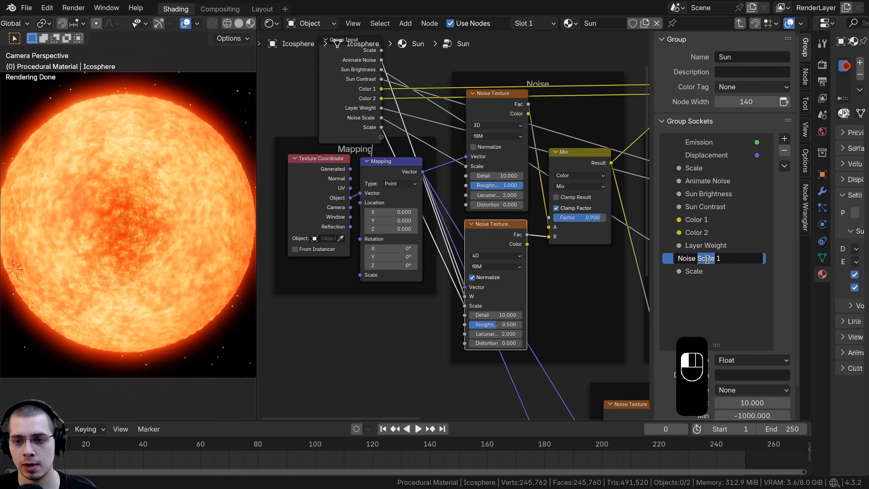
pyautogui.hotkey('ctrl', 'c')
pyautogui.doubleClick(699, 273)
pyautogui.hotkey('ctrl', 'v')
pyautogui.press('BackSpace')
pyautogui.write('2')
pyautogui.press('Return')
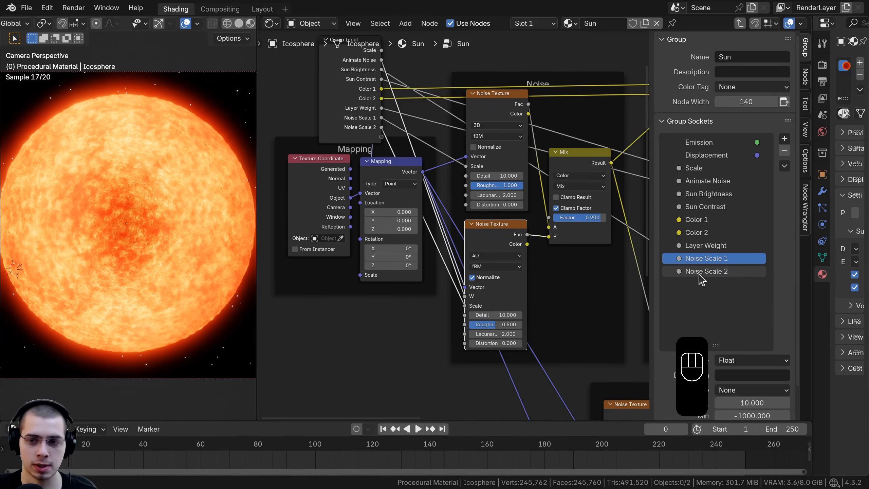
# Step: Move the Group Input node aside and expose the Detail value of both Noise Texture nodes in the Noise frame as one shared group input
pyautogui.scroll(-1, 499, 134)
pyautogui.moveTo(473, 141); pyautogui.dragTo(500, 142, button='middle')
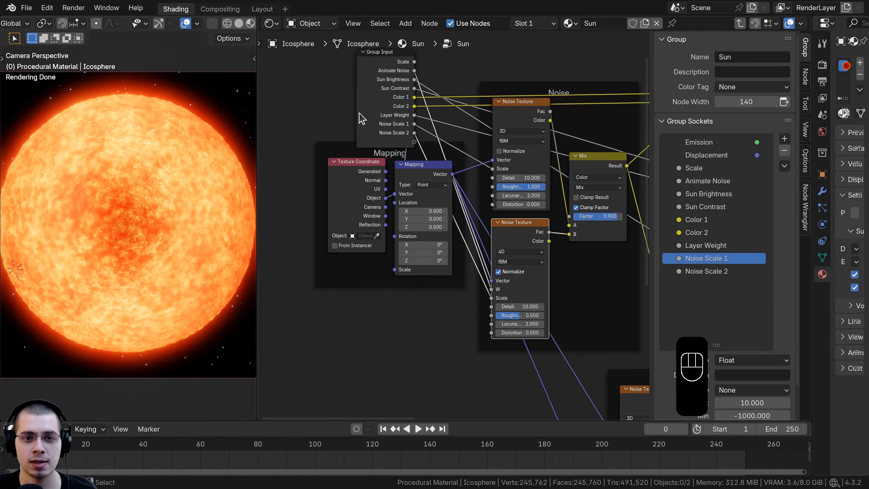
pyautogui.click(359, 115)
pyautogui.press('g')
pyautogui.click(327, 109)
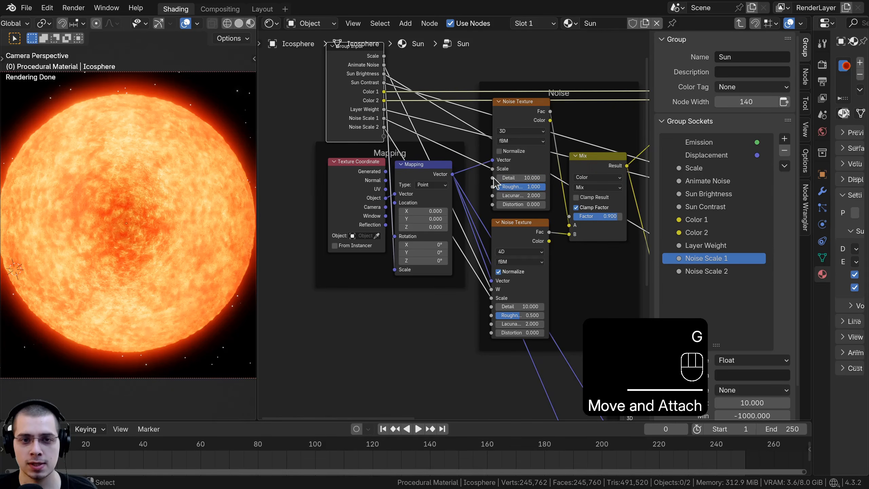
pyautogui.moveTo(493, 178); pyautogui.dragTo(384, 136)
pyautogui.scroll(1, 523, 332)
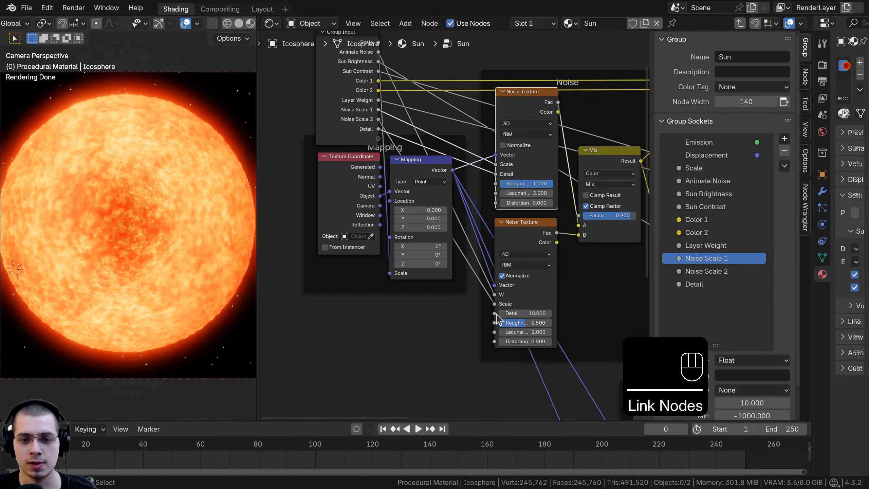
pyautogui.moveTo(496, 314); pyautogui.dragTo(449, 230)
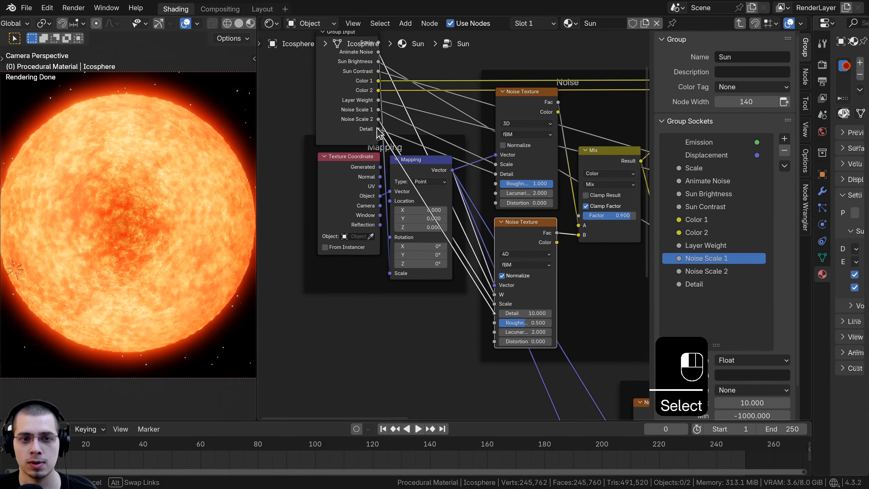
pyautogui.moveTo(379, 132); pyautogui.dragTo(331, 121)
# Step: Rename the Detail group socket to Noise Detail
pyautogui.doubleClick(681, 283)
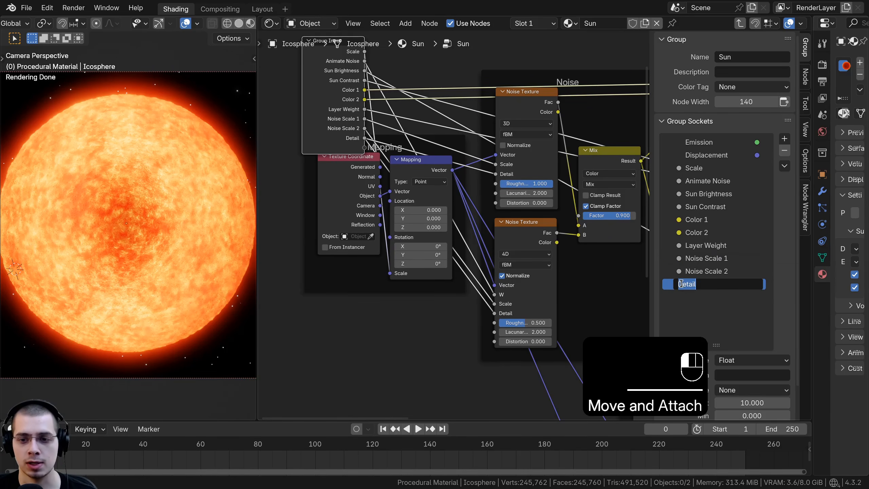
pyautogui.write('Noise')
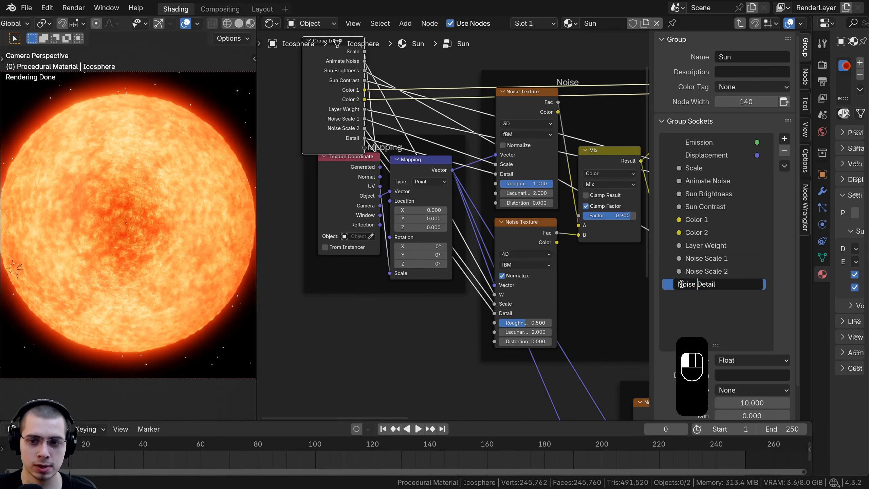
pyautogui.press('Return')
# Step: Move the Group Input node below the Mapping frame
pyautogui.scroll(-5, 582, 301)
pyautogui.moveTo(581, 301); pyautogui.dragTo(489, 202, button='middle')
pyautogui.moveTo(517, 314); pyautogui.dragTo(467, 284, button='middle')
pyautogui.scroll(2, 467, 284)
pyautogui.scroll(1, 467, 284)
pyautogui.moveTo(474, 341); pyautogui.dragTo(476, 261, button='middle')
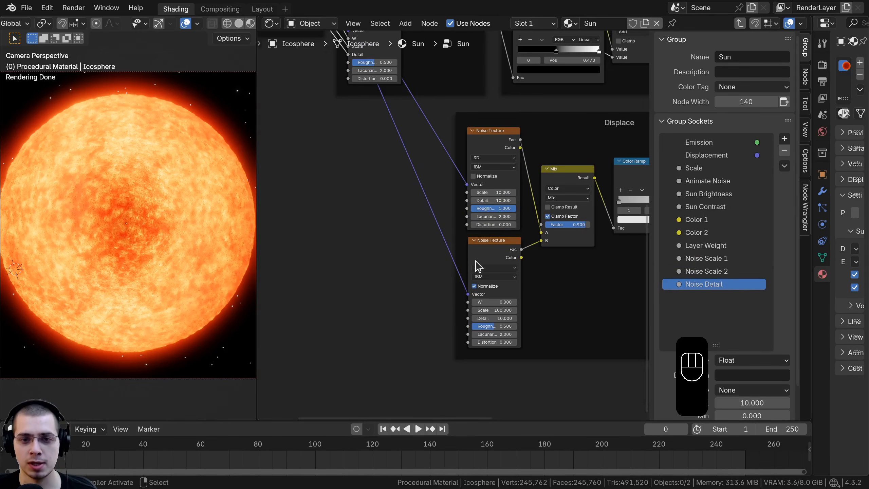
pyautogui.scroll(-3, 477, 222)
pyautogui.moveTo(477, 223); pyautogui.dragTo(445, 238, button='middle')
pyautogui.moveTo(285, 95); pyautogui.dragTo(351, 176, button='middle')
pyautogui.scroll(-2, 305, 92)
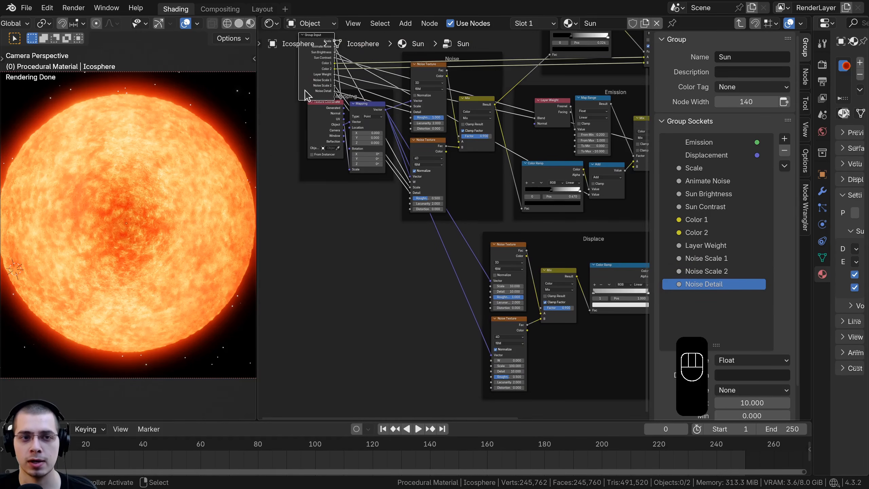
pyautogui.press('g')
pyautogui.click(296, 243)
# Step: Expose the Roughness values of both Noise Texture nodes in the Noise frame as two separate group inputs
pyautogui.moveTo(515, 241); pyautogui.dragTo(456, 126, button='middle')
pyautogui.scroll(3, 422, 182)
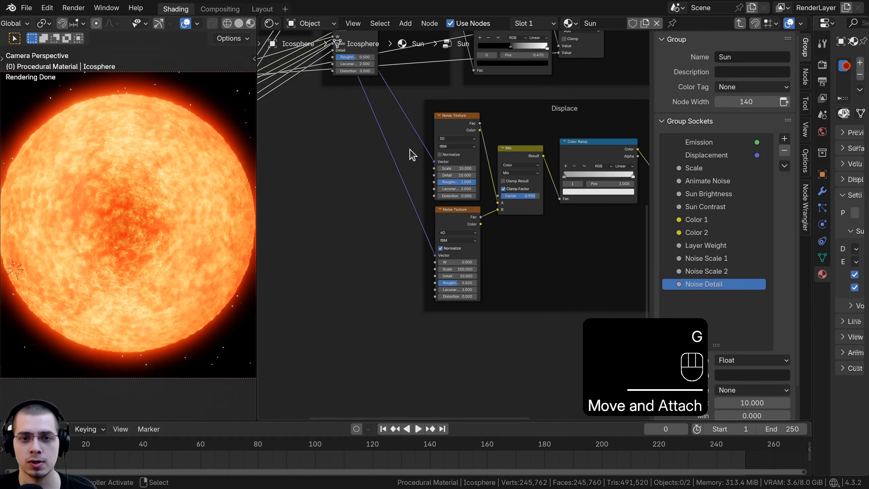
pyautogui.scroll(-3, 410, 149)
pyautogui.moveTo(333, 135); pyautogui.dragTo(415, 258, button='middle')
pyautogui.scroll(4, 405, 250)
pyautogui.moveTo(424, 92); pyautogui.dragTo(429, 152, button='middle')
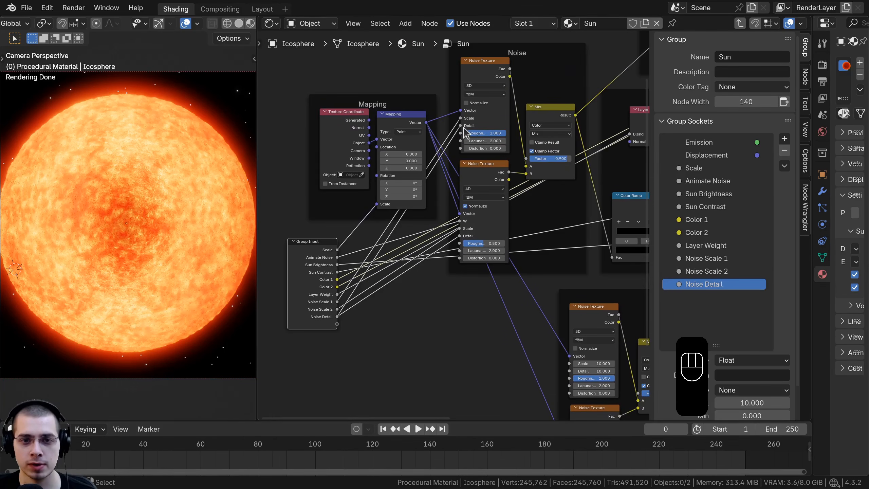
pyautogui.moveTo(460, 140); pyautogui.dragTo(390, 291)
pyautogui.moveTo(340, 326); pyautogui.dragTo(338, 324)
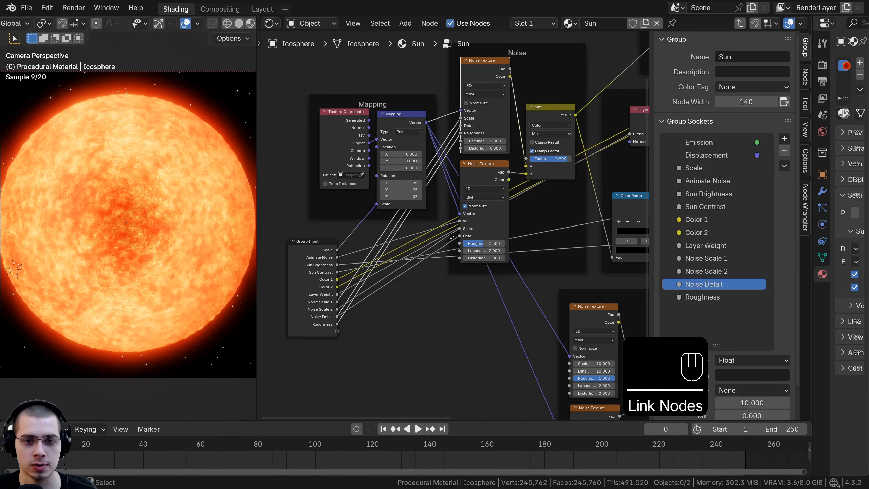
pyautogui.moveTo(424, 308); pyautogui.dragTo(485, 214, button='middle')
pyautogui.scroll(2, 486, 217)
pyautogui.moveTo(532, 119); pyautogui.dragTo(390, 244)
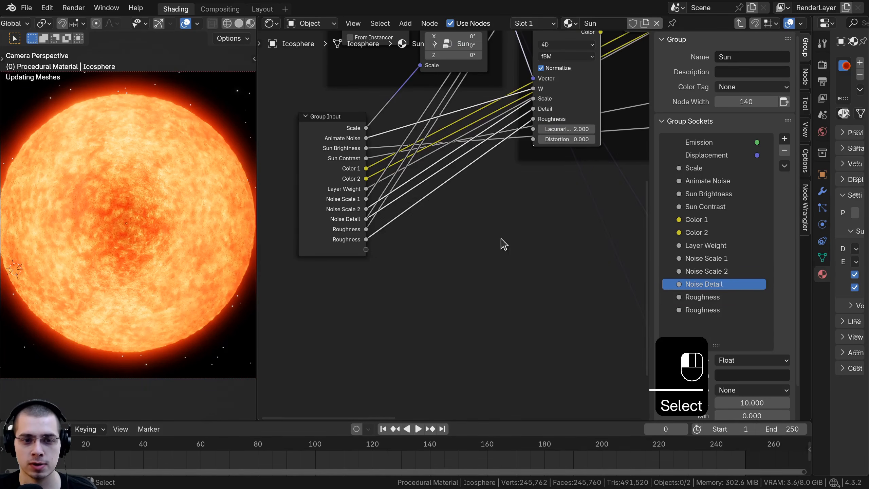
# Step: Rename the two Roughness group sockets to Noise Roughness 1 and Noise Roughness 2
pyautogui.click(673, 297)
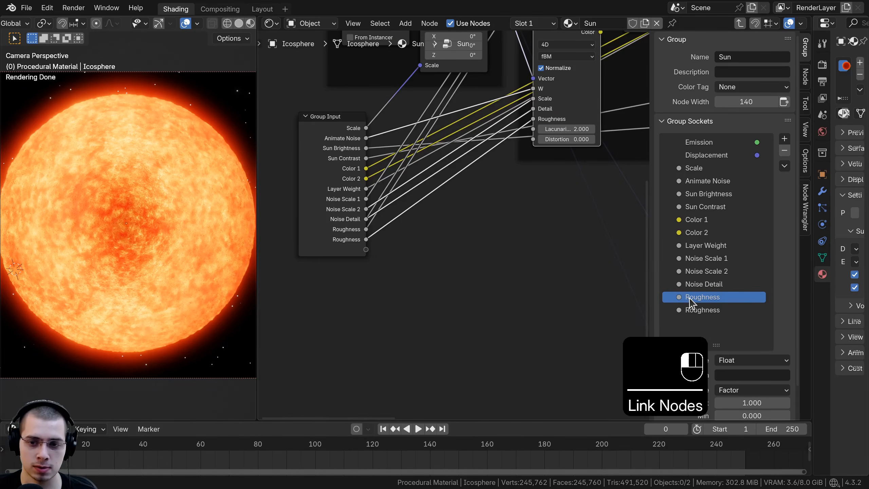
pyautogui.doubleClick(688, 297)
pyautogui.write('Noise Roughness 1')
pyautogui.press('Return')
pyautogui.doubleClick(672, 310)
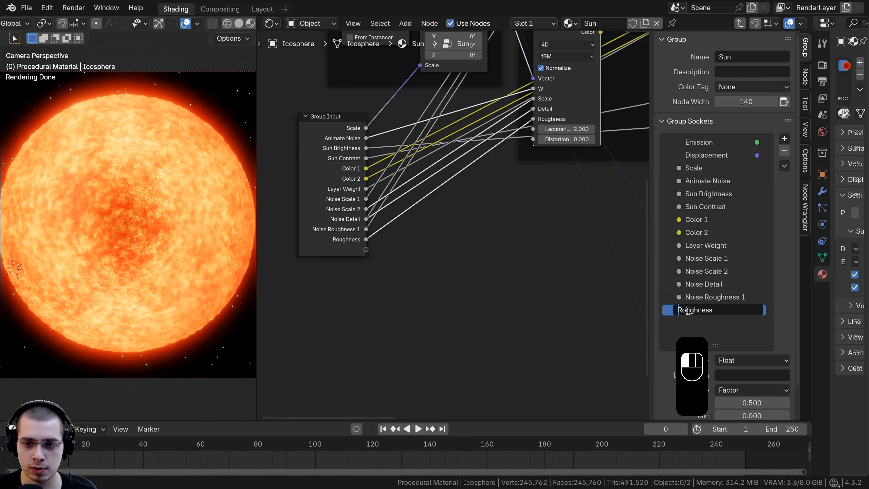
pyautogui.write('Noise ')
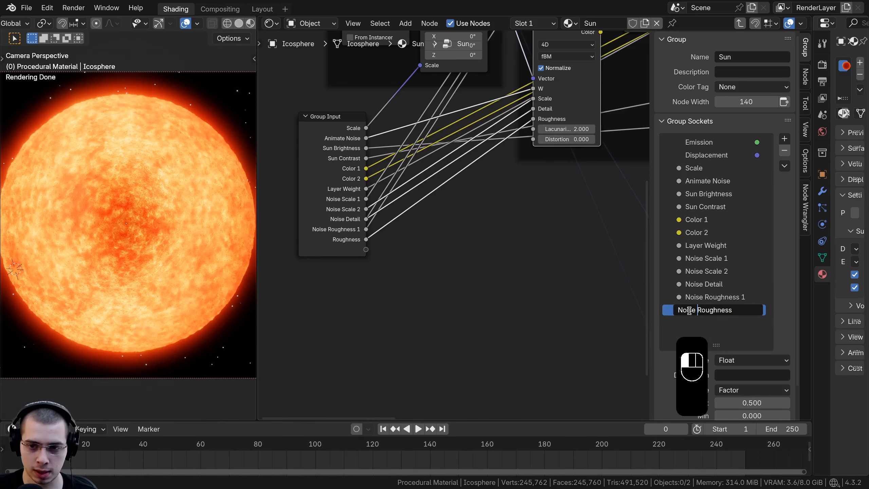
pyautogui.write(' 2')
pyautogui.press('Return')
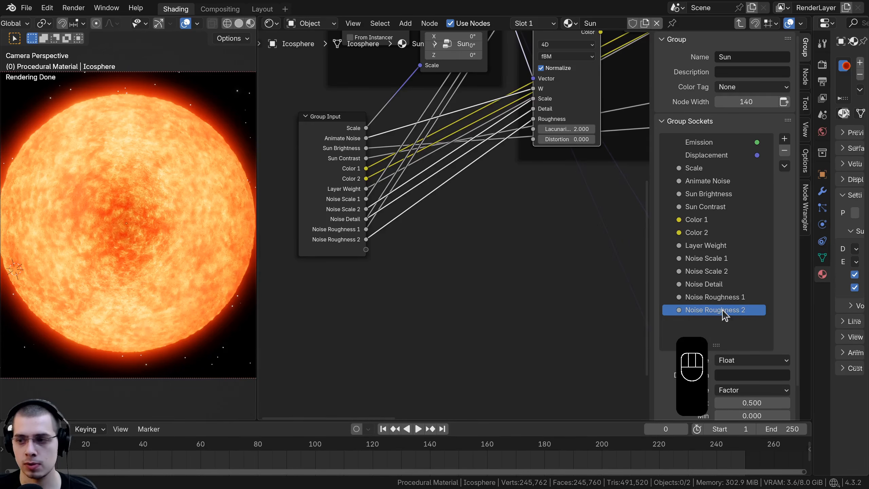
# Step: Move the Group Input node below the Displace frame and expose the Displacement node's Scale as a group input
pyautogui.scroll(-2, 433, 218)
pyautogui.click(384, 209)
pyautogui.scroll(-5, 407, 211)
pyautogui.moveTo(419, 212); pyautogui.dragTo(307, 169, button='middle')
pyautogui.scroll(1, 307, 169)
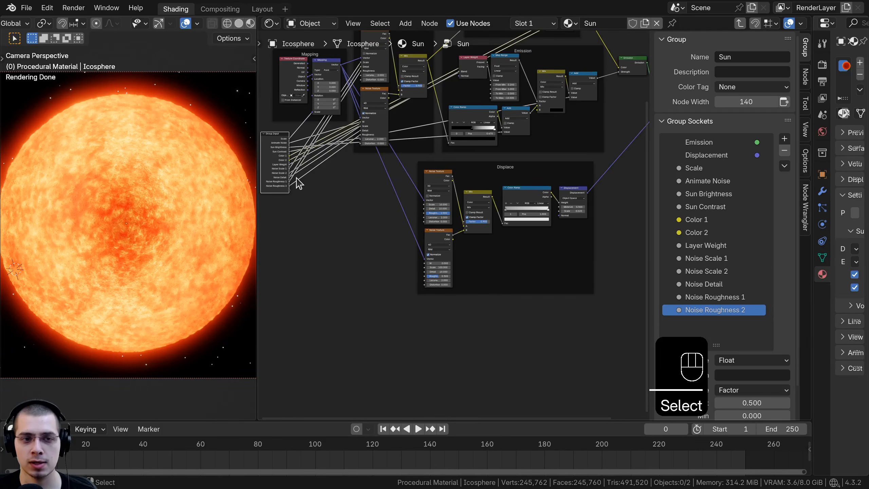
pyautogui.press('g')
pyautogui.click(517, 351)
pyautogui.scroll(4, 588, 352)
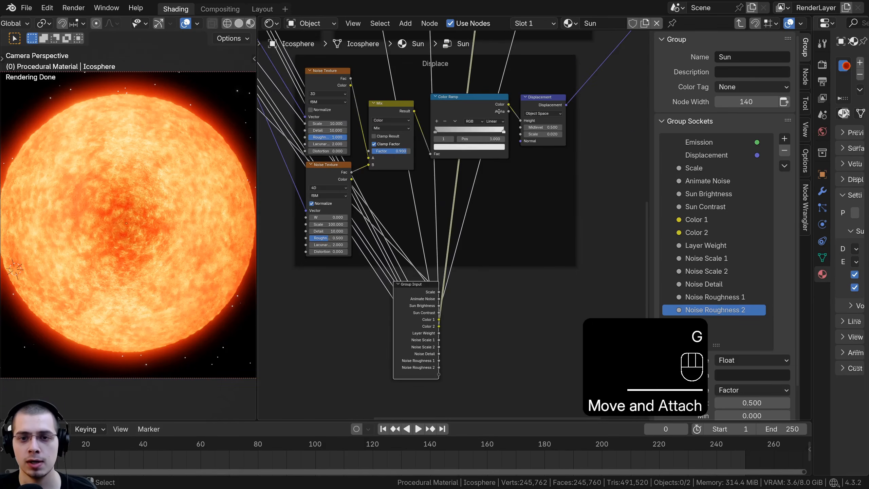
pyautogui.moveTo(530, 84); pyautogui.dragTo(434, 365)
pyautogui.scroll(3, 458, 216)
# Step: Rename the new displacement Scale group socket to Displacement Strength
pyautogui.click(732, 322)
pyautogui.doubleClick(693, 322)
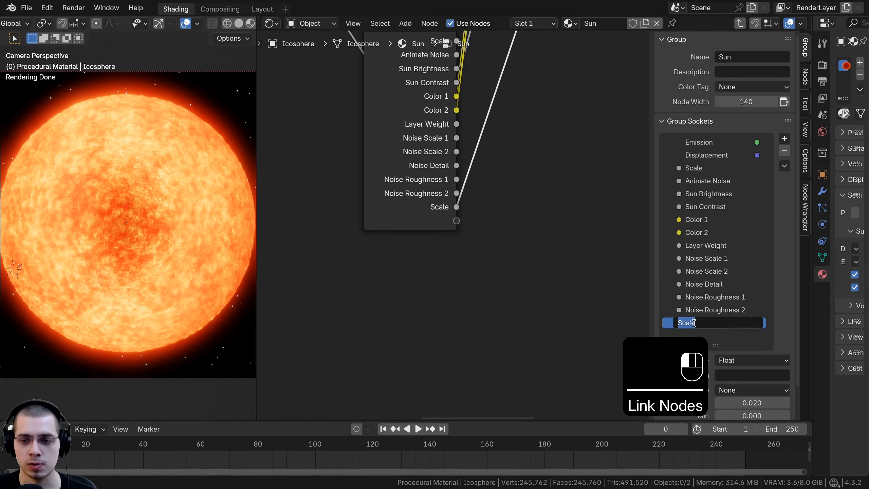
pyautogui.write('Displacement Strength')
pyautogui.press('Return')
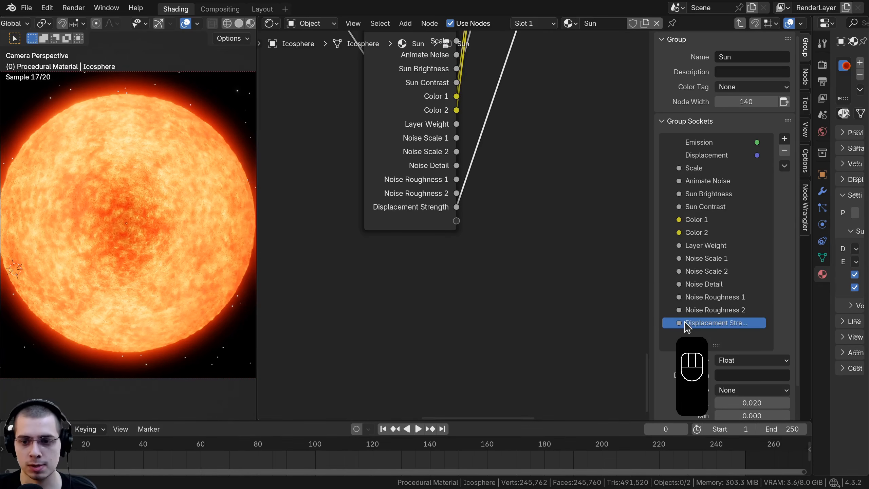
# Step: Move the Group Input node back to the start of the node tree, just before the Mapping frame
pyautogui.scroll(-8, 492, 230)
pyautogui.moveTo(479, 206); pyautogui.dragTo(582, 329, button='middle')
pyautogui.click(572, 307)
pyautogui.press('g')
pyautogui.click(339, 193)
pyautogui.moveTo(339, 193); pyautogui.dragTo(351, 277, button='middle')
pyautogui.press('g')
pyautogui.click(309, 109)
# Step: Hide the node editor sidebar and leave the Sun node group to return to the main material tree
pyautogui.press('n')
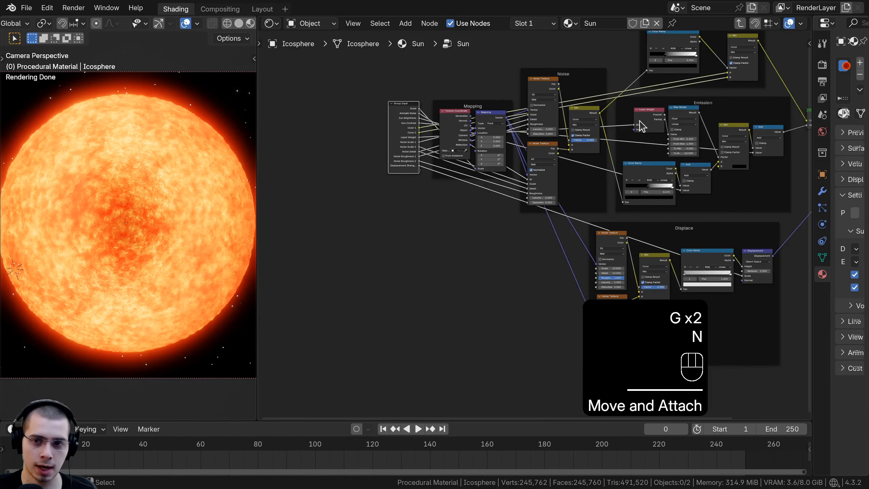
pyautogui.moveTo(640, 124); pyautogui.dragTo(569, 192, button='middle')
pyautogui.press('Tab')
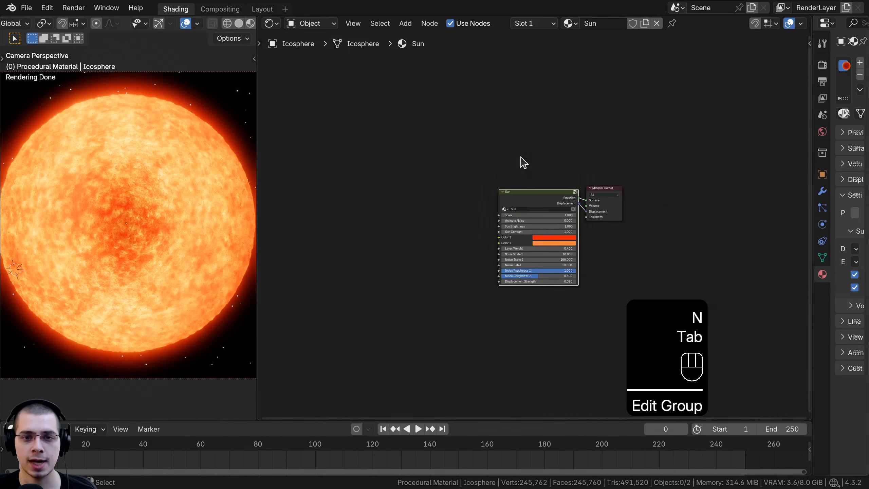
# Step: Try out different Scale and Animate Noise values on the Sun group node without keeping them
pyautogui.moveTo(489, 145)
pyautogui.keyDown('shift'); pyautogui.mouseDown()
pyautogui.moveTo(517, 146)
pyautogui.moveTo(455, 145)
pyautogui.moveTo(489, 145)
pyautogui.mouseUp(); pyautogui.keyUp('shift')
pyautogui.keyDown('shift'); pyautogui.moveTo(433, 165); pyautogui.dragTo(476, 166); pyautogui.keyUp('shift')
pyautogui.keyDown('shift'); pyautogui.rightClick(476, 166); pyautogui.keyUp('shift')
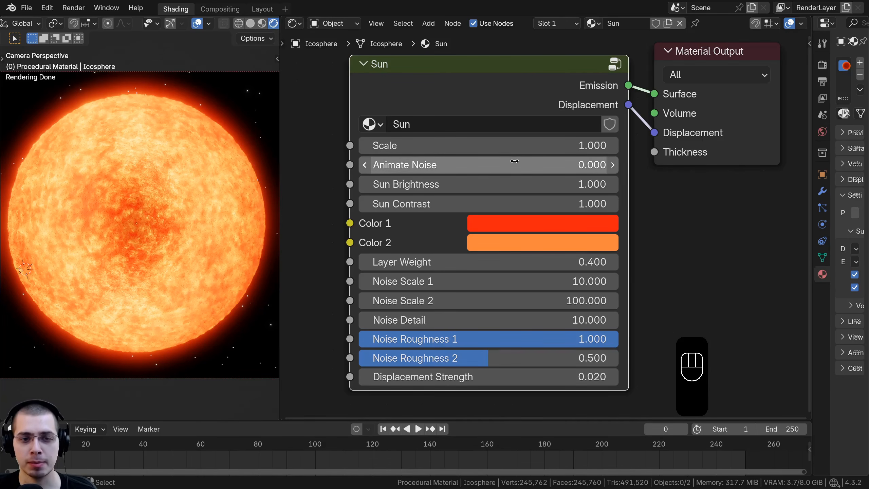
# Step: Enlarge the timeline to show the whole frame range and preview the sun from frame 0 to frame 249
pyautogui.moveTo(441, 418); pyautogui.dragTo(441, 402)
pyautogui.scroll(-4, 310, 448)
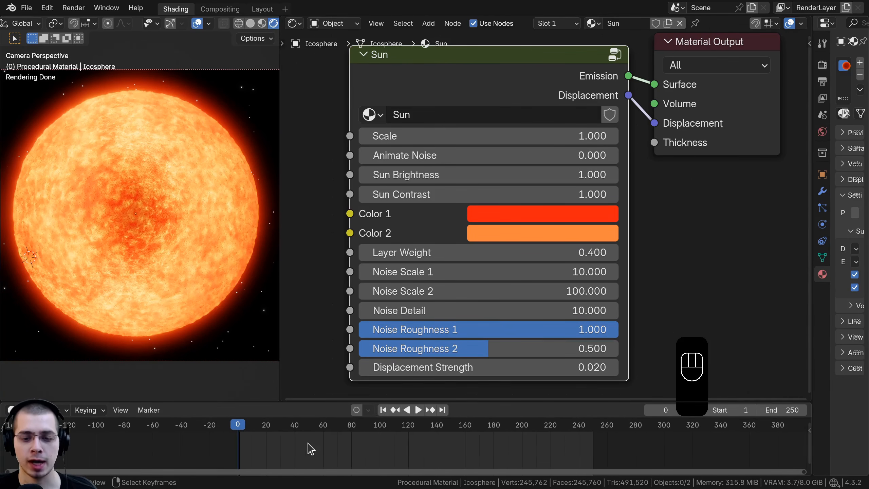
pyautogui.moveTo(236, 443); pyautogui.dragTo(374, 443)
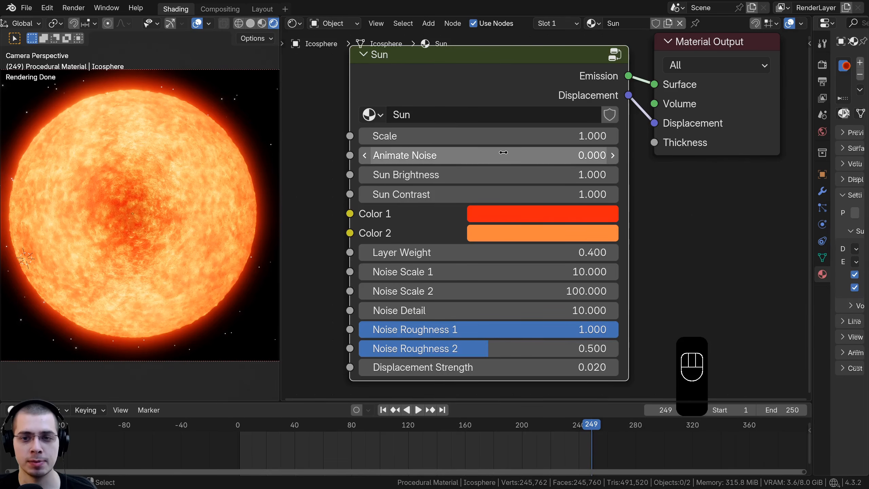
pyautogui.moveTo(504, 153)
pyautogui.keyDown('shift'); pyautogui.mouseDown()
pyautogui.moveTo(524, 153)
pyautogui.moveTo(504, 152)
pyautogui.mouseUp(); pyautogui.keyUp('shift')
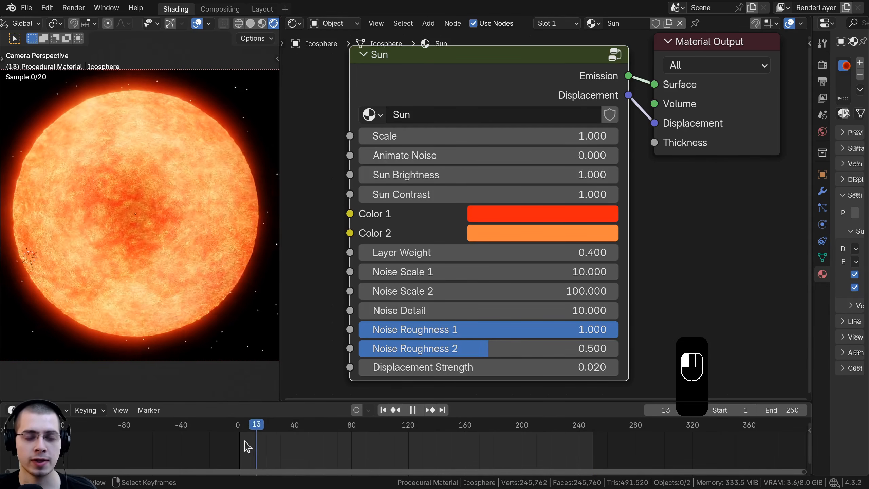
pyautogui.press('Escape')
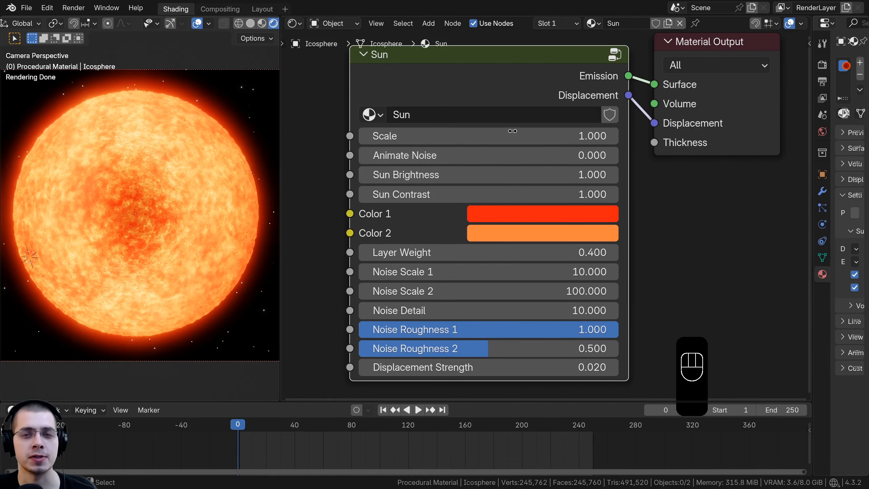
# Step: Try a Sun Brightness of about 3.2 on the Sun group node and discard it
pyautogui.moveTo(512, 131); pyautogui.dragTo(524, 130)
pyautogui.keyDown('shift'); pyautogui.moveTo(513, 174); pyautogui.dragTo(523, 175); pyautogui.keyUp('shift')
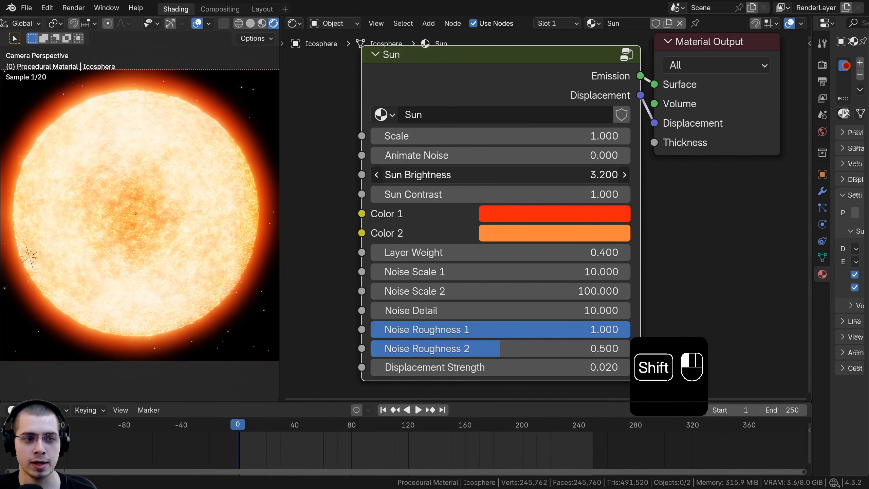
pyautogui.keyDown('shift'); pyautogui.rightClick(459, 175); pyautogui.keyUp('shift')
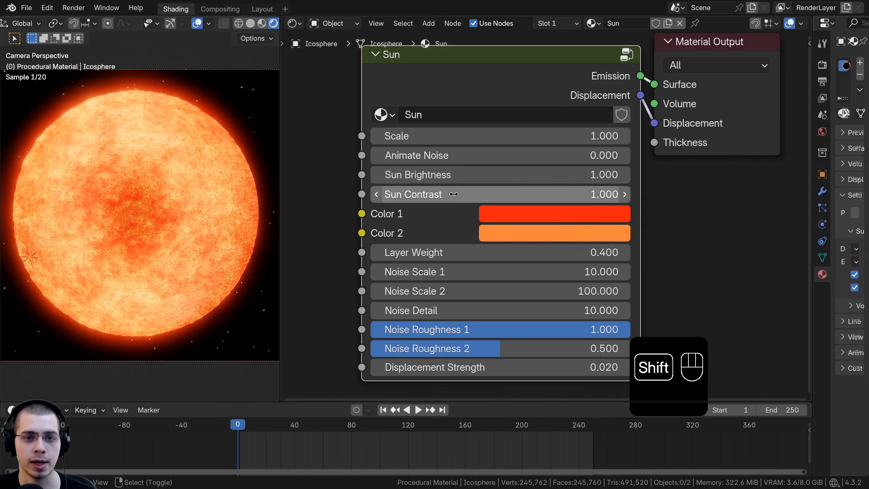
# Step: Try a Sun Contrast of -1.680 with a Sun Brightness of 3.060 and undo both changes
pyautogui.keyDown('shift'); pyautogui.moveTo(457, 194); pyautogui.dragTo(538, 194); pyautogui.keyUp('shift')
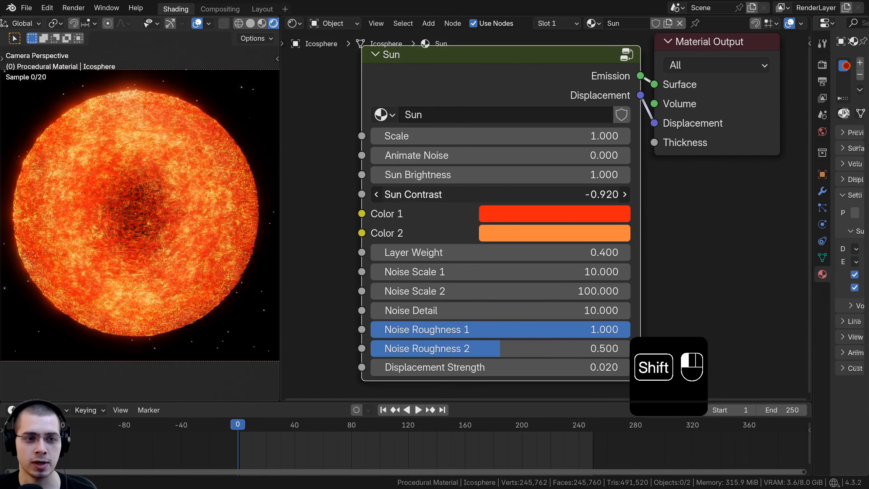
pyautogui.keyDown('shift'); pyautogui.moveTo(366, 194); pyautogui.dragTo(365, 195); pyautogui.keyUp('shift')
pyautogui.keyDown('shift'); pyautogui.moveTo(461, 175); pyautogui.dragTo(531, 174); pyautogui.keyUp('shift')
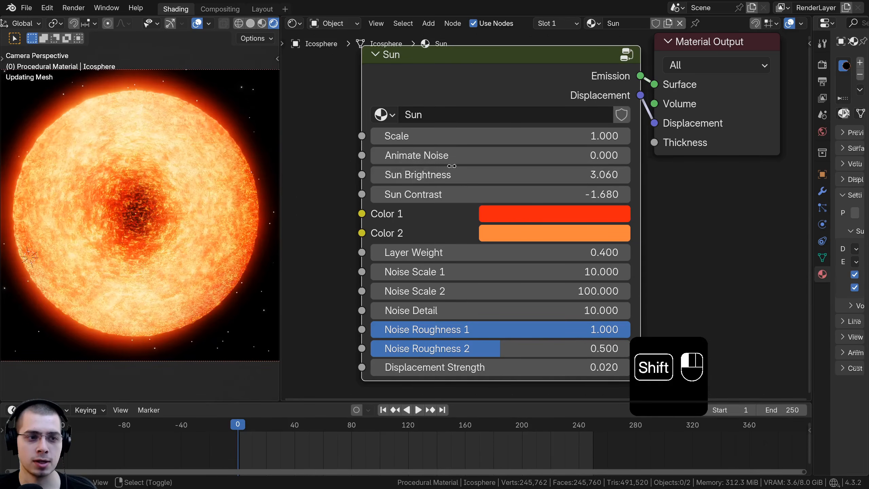
pyautogui.scroll(1, 489, 193)
pyautogui.hotkey('ctrl', 'z')
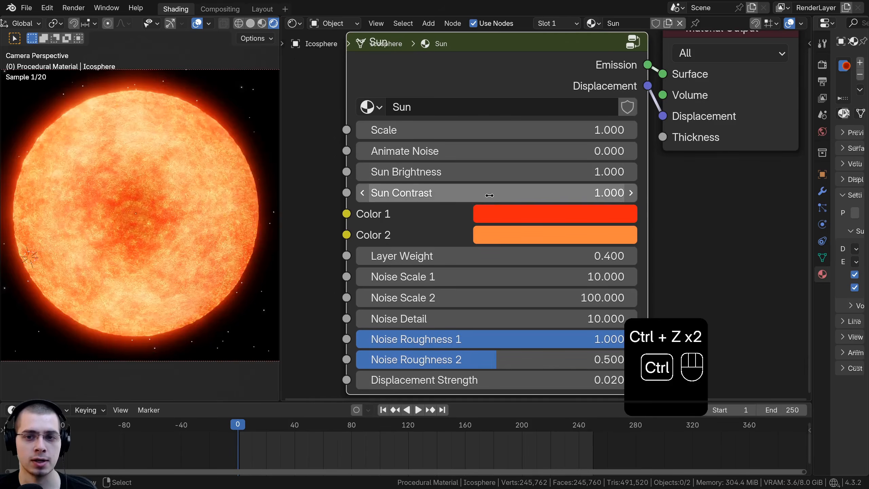
# Step: Try a turquoise Color 1 on the Sun group node and discard the color change
pyautogui.click(500, 213)
pyautogui.moveTo(490, 293)
pyautogui.mouseDown()
pyautogui.moveTo(560, 334)
pyautogui.moveTo(638, 250)
pyautogui.mouseUp()
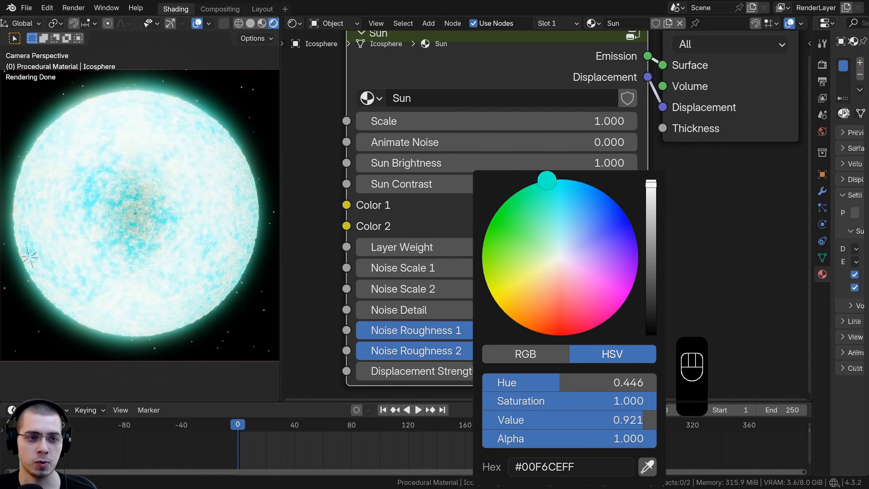
pyautogui.rightClick(547, 180)
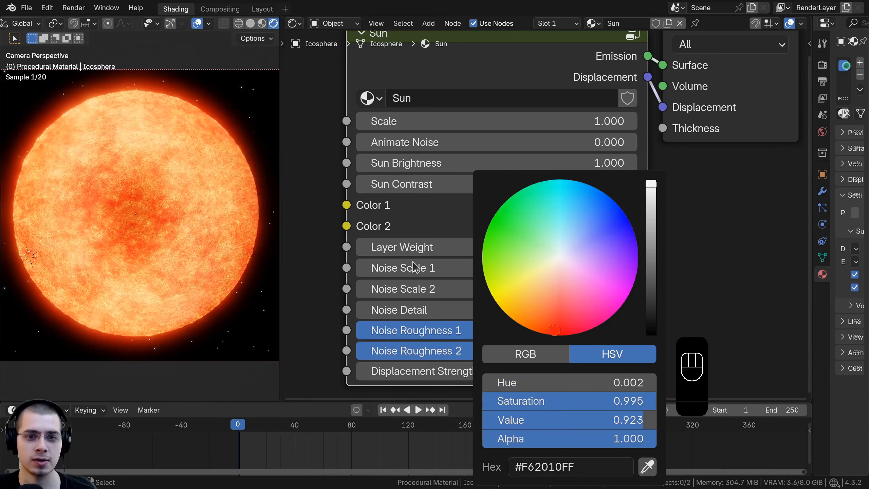
# Step: Try a Layer Weight of about 0.27 on the Sun group node and discard the change
pyautogui.scroll(-1, 414, 266)
pyautogui.moveTo(414, 266); pyautogui.dragTo(421, 237, button='middle')
pyautogui.keyDown('shift'); pyautogui.moveTo(462, 216); pyautogui.dragTo(465, 217); pyautogui.keyUp('shift')
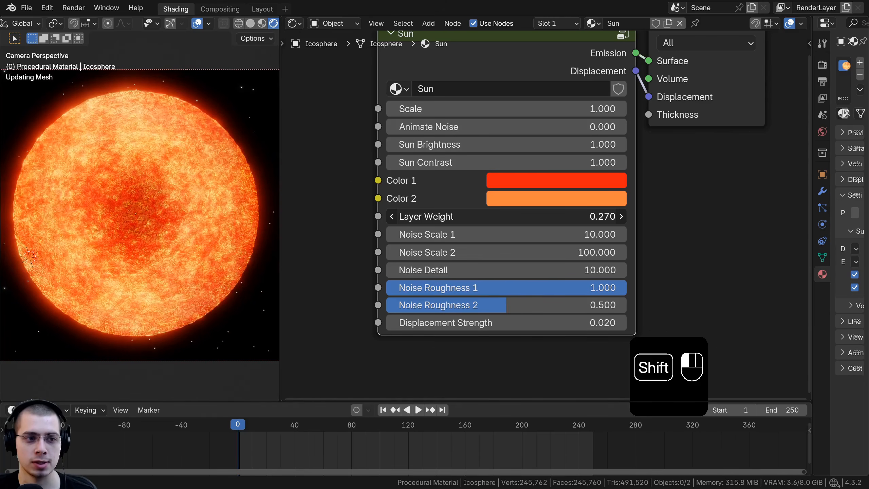
pyautogui.rightClick(460, 217)
# Step: Try different Noise Scale and Noise Detail values on the Sun group node and discard the changes
pyautogui.scroll(1, 451, 250)
pyautogui.moveTo(453, 237); pyautogui.dragTo(460, 254)
pyautogui.rightClick(453, 235)
pyautogui.rightClick(453, 255)
pyautogui.moveTo(453, 255); pyautogui.dragTo(450, 207, button='middle')
pyautogui.moveTo(451, 227); pyautogui.dragTo(420, 228)
pyautogui.rightClick(420, 227)
# Step: Try a Noise Roughness 1 of about 0.433 and a different Displacement Strength on the Sun group node, discarding both changes
pyautogui.moveTo(466, 246); pyautogui.dragTo(446, 246)
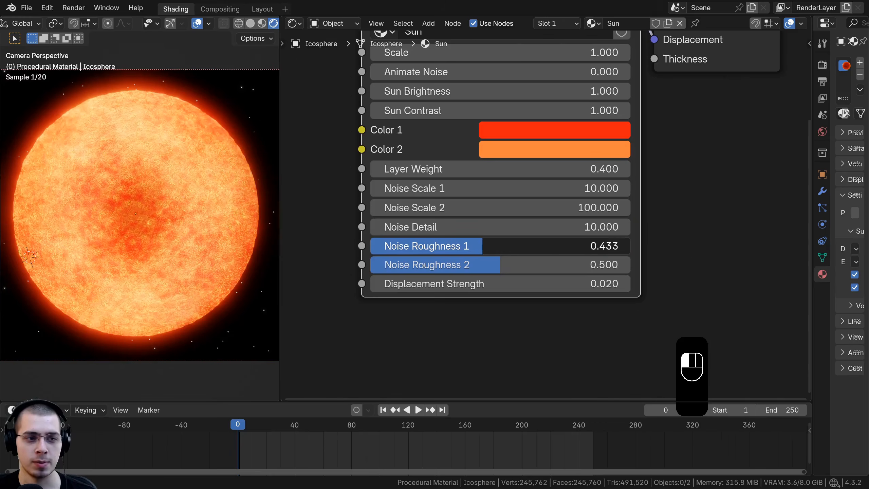
pyautogui.rightClick(466, 246)
pyautogui.moveTo(484, 283); pyautogui.dragTo(482, 276, button='middle')
pyautogui.keyDown('shift'); pyautogui.moveTo(483, 276); pyautogui.dragTo(499, 276); pyautogui.keyUp('shift')
pyautogui.rightClick(498, 276)
pyautogui.moveTo(496, 181); pyautogui.dragTo(496, 253, button='middle')
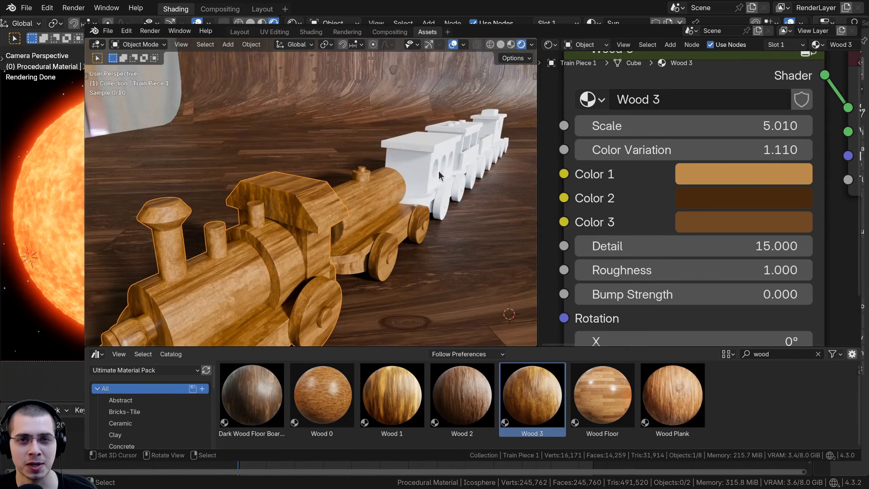
# Step: Apply the Wood 3 material from the Ultimate Material Pack to the toy train in the other Blender scene
pyautogui.moveTo(532, 395); pyautogui.dragTo(426, 290)
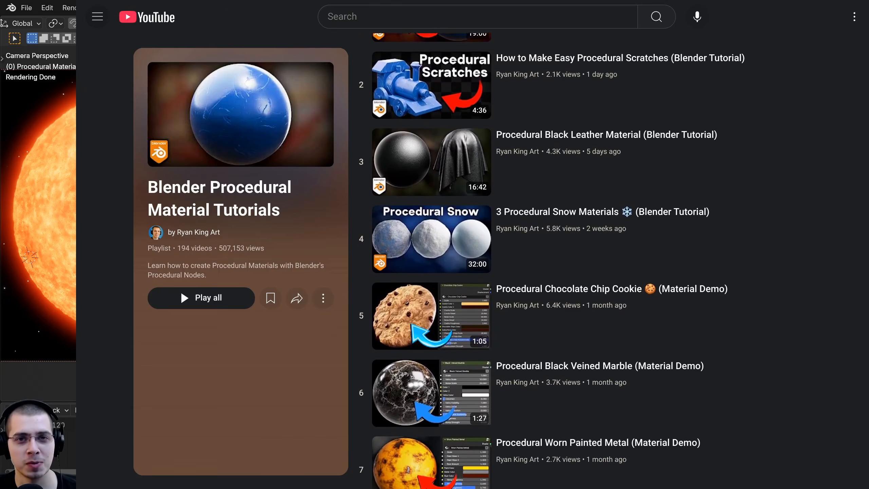
# Step: Switch to YouTube and browse the videos in the Blender Procedural Material Tutorials playlist
pyautogui.scroll(-4, 551, 260)
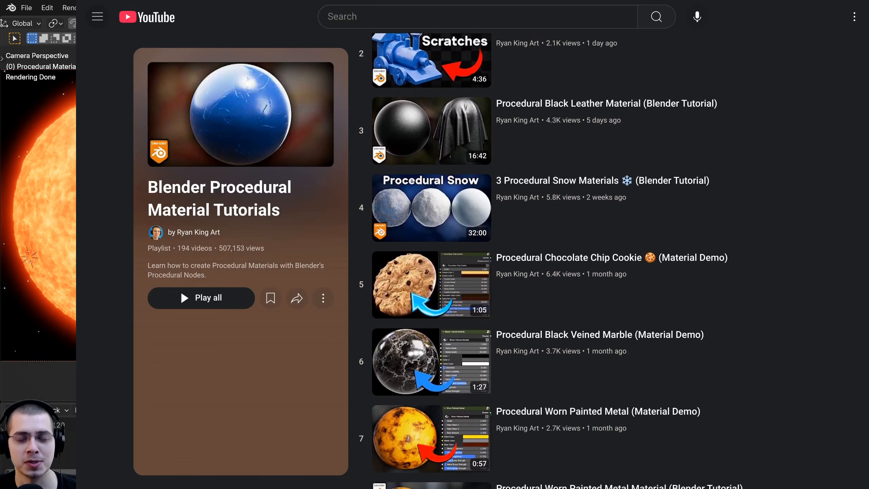
pyautogui.scroll(-4, 551, 260)
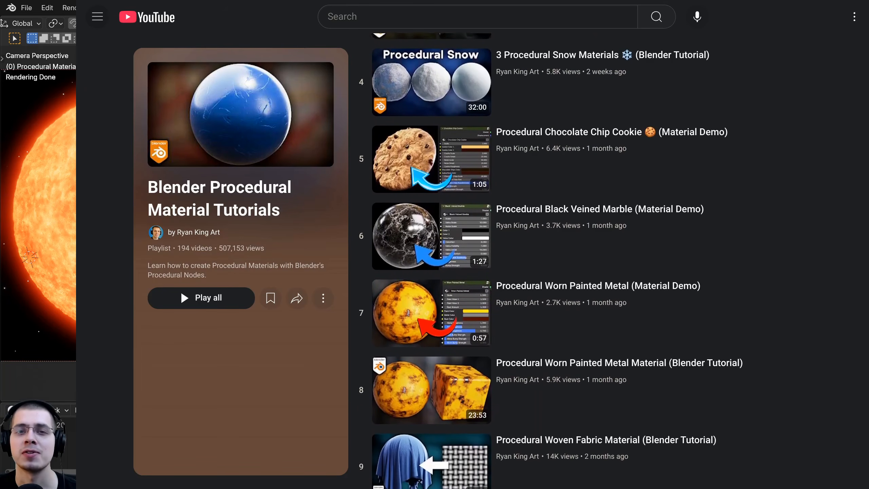
pyautogui.scroll(-3, 551, 260)
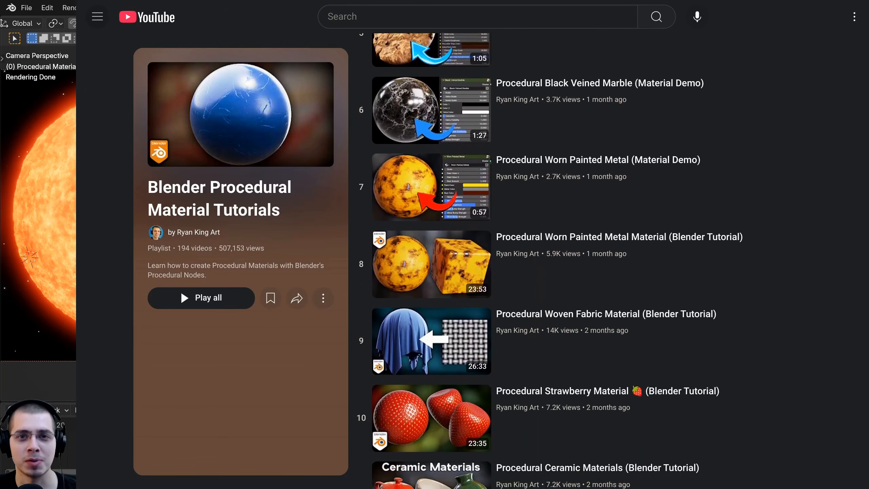